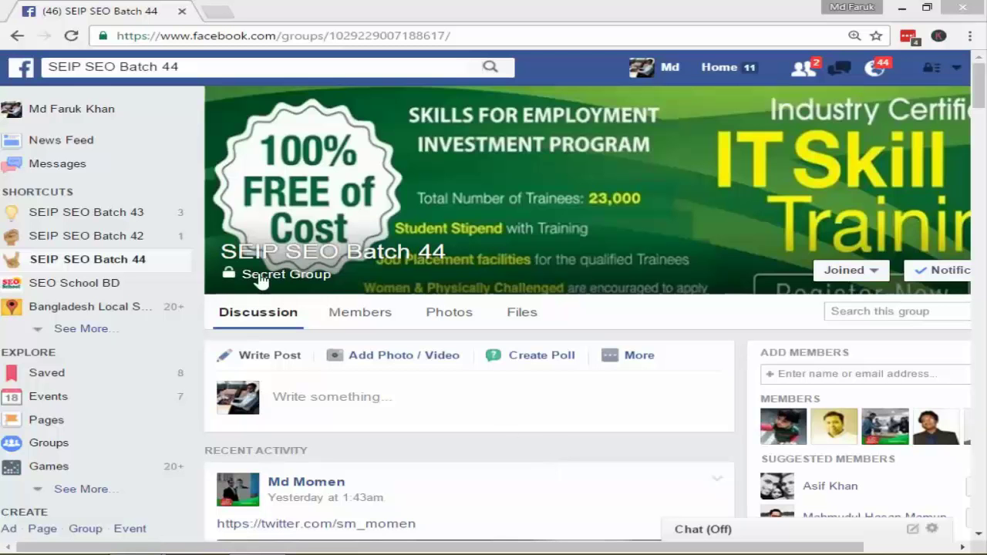
Open Google Images in a new browser tab.
left_click(205, 17)
left_click(220, 12)
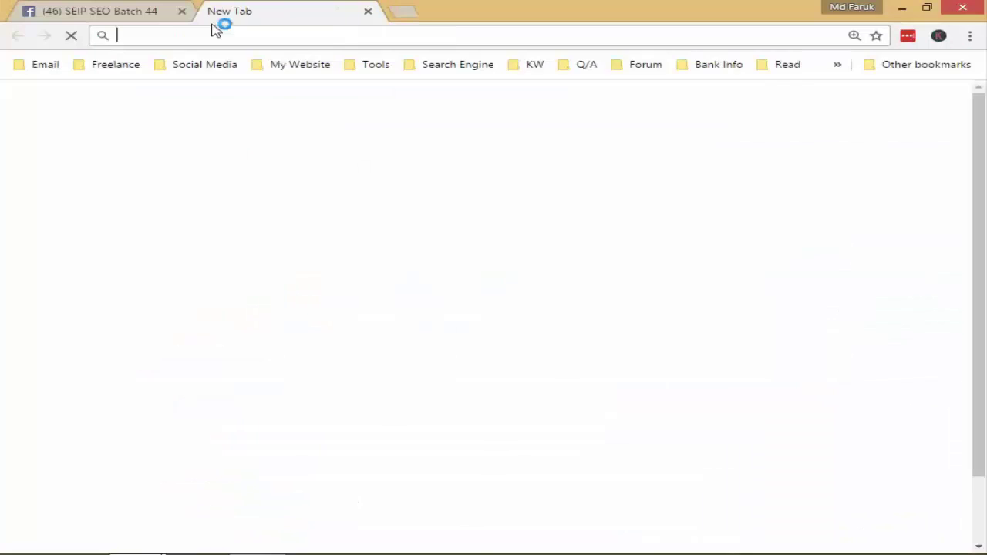
type("im")
key("Return")
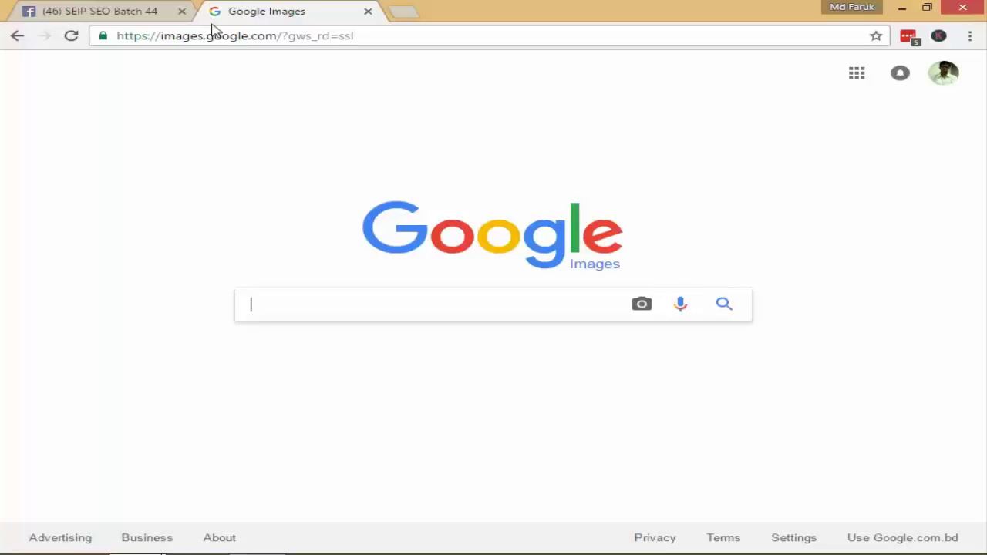
Open the SEIP SEO Batch 42 Facebook group in a separate tab and find its Free Stock Image post.
left_click(139, 8)
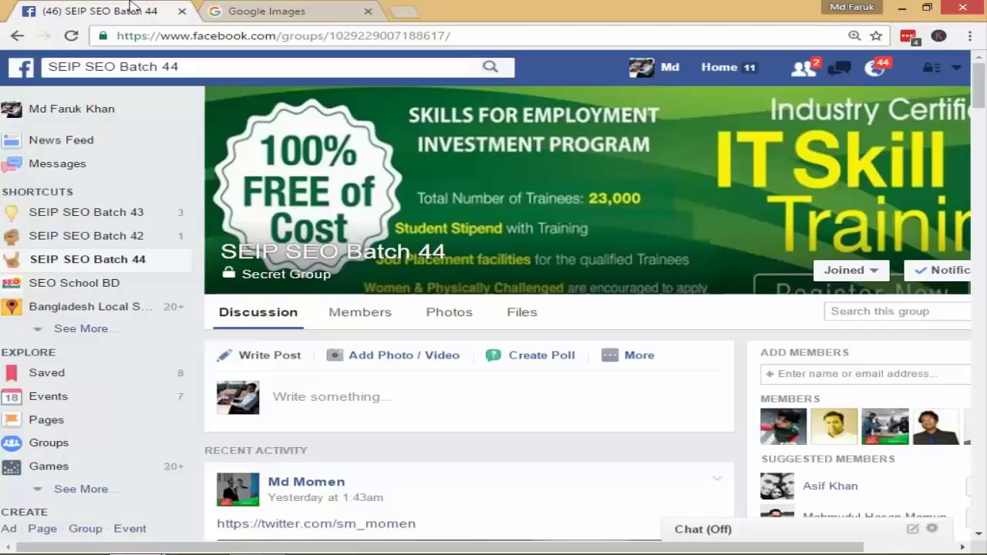
middle_click(189, 221)
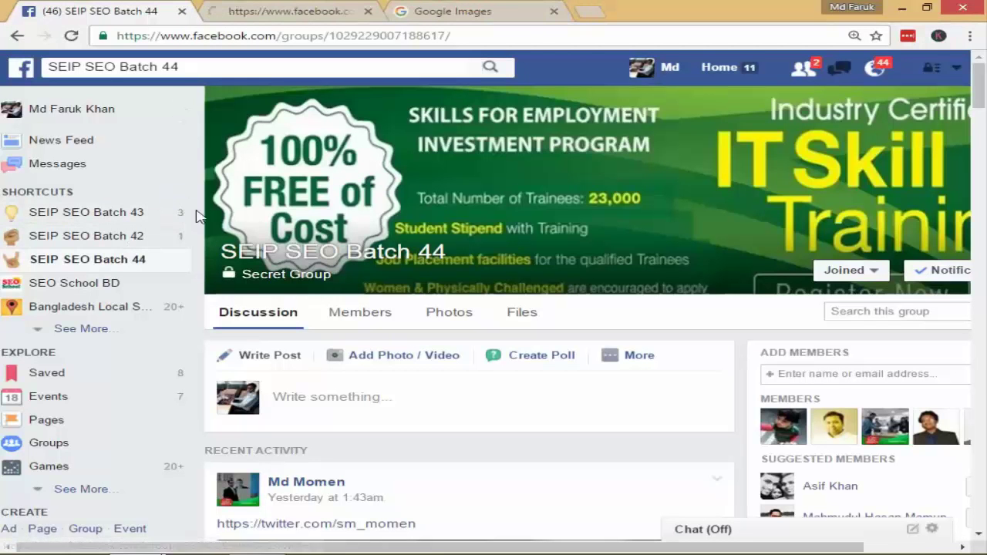
left_click(287, 7)
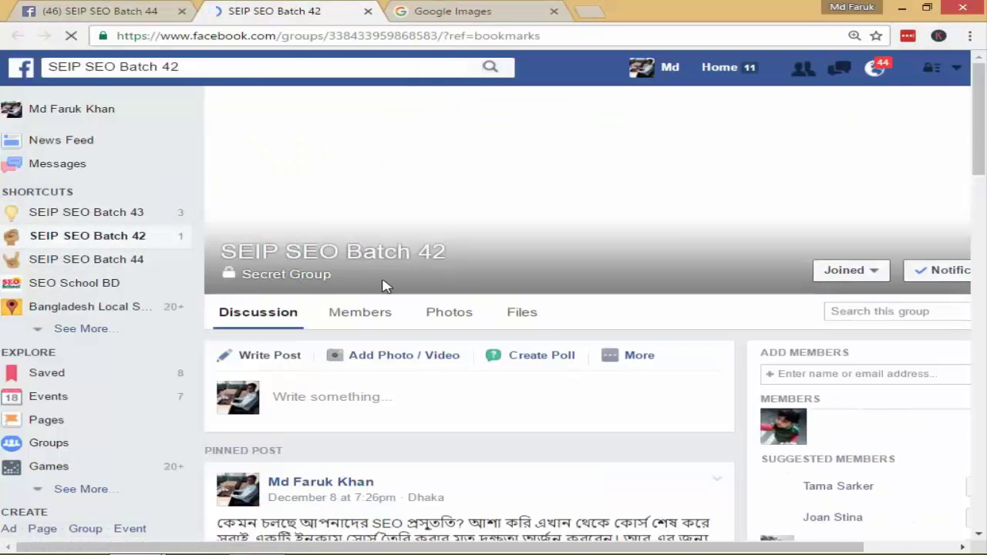
scroll(403, 385, "down", 10)
scroll(407, 356, "down", 15)
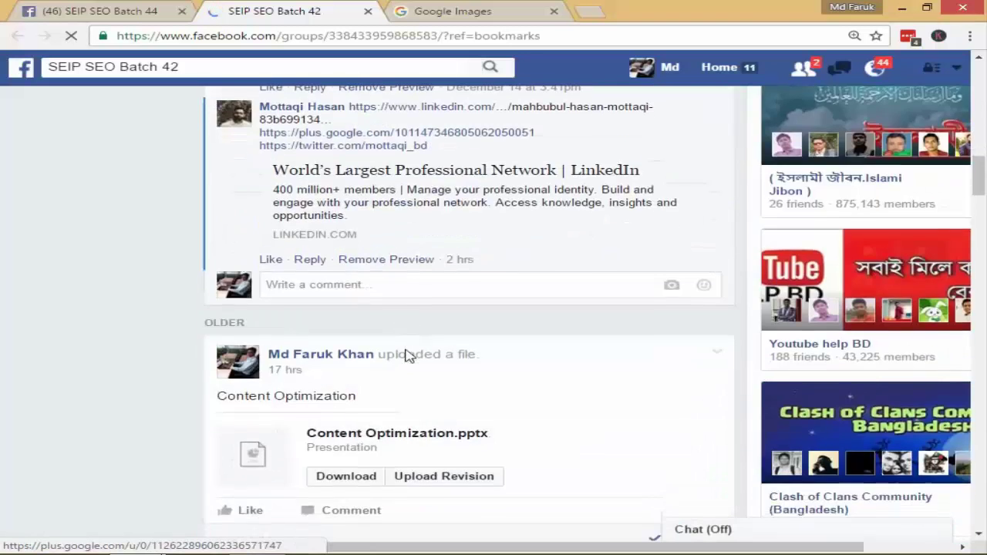
scroll(407, 357, "down", 15)
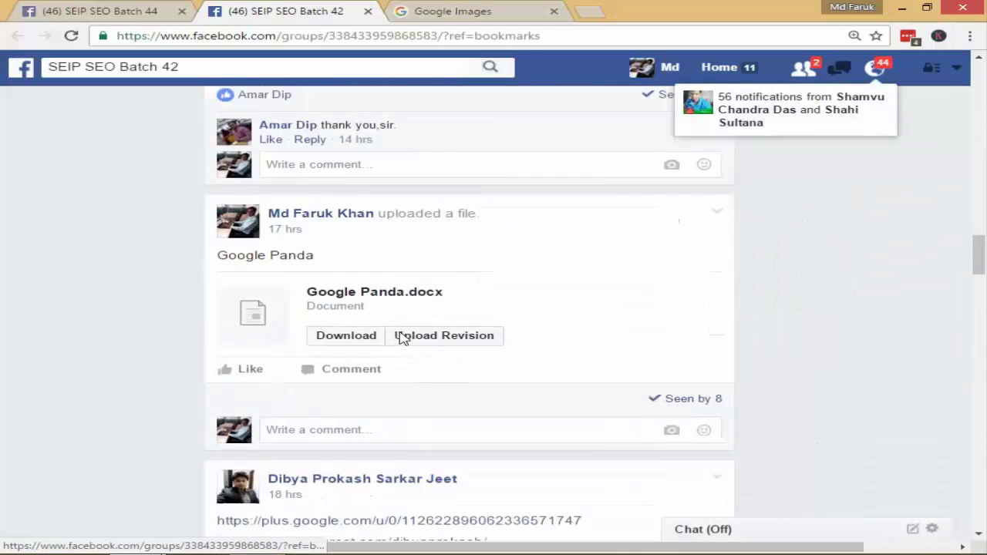
scroll(399, 332, "down", 3)
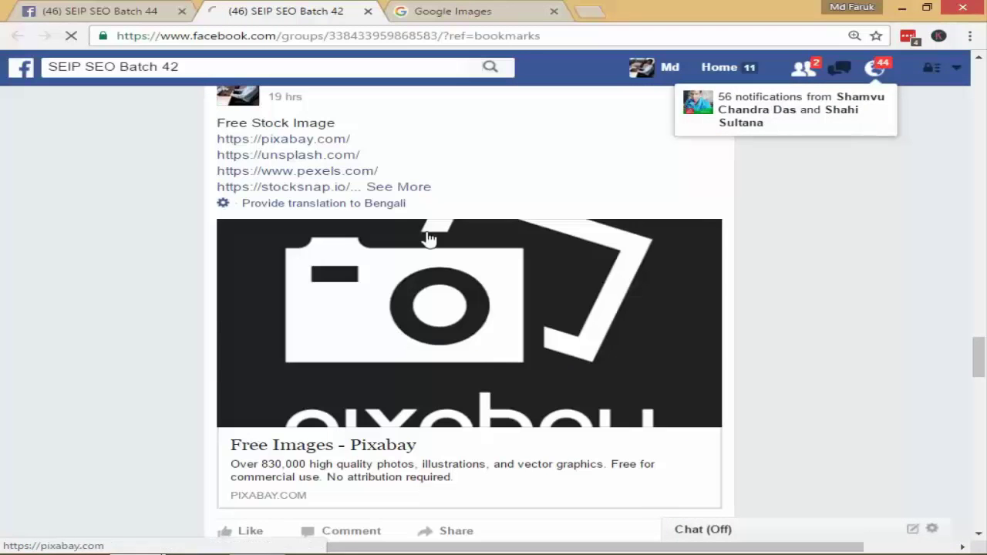
Expand the Free Stock Image post and copy its title with the complete list of website links.
left_click(411, 187)
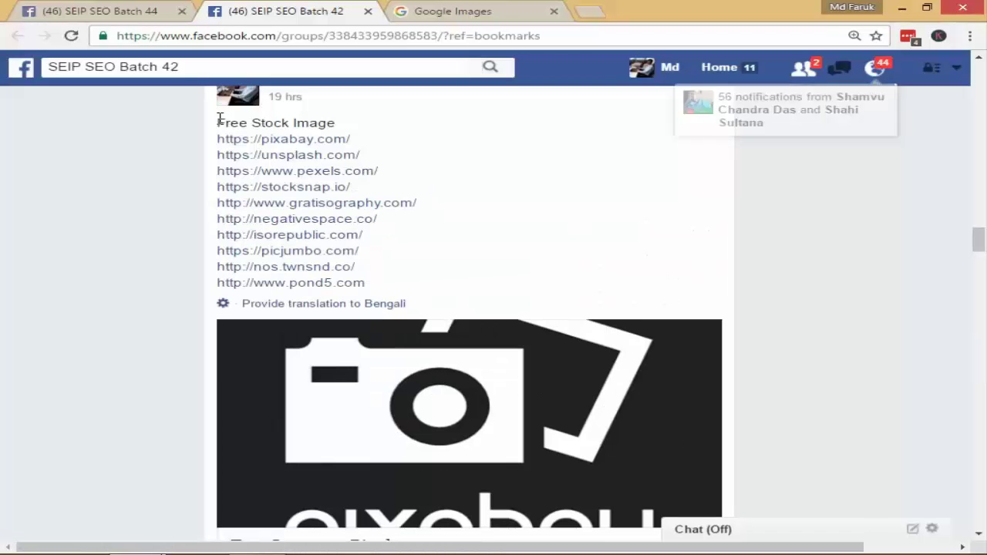
left_click_drag(217, 122, 362, 281)
key("ctrl+c")
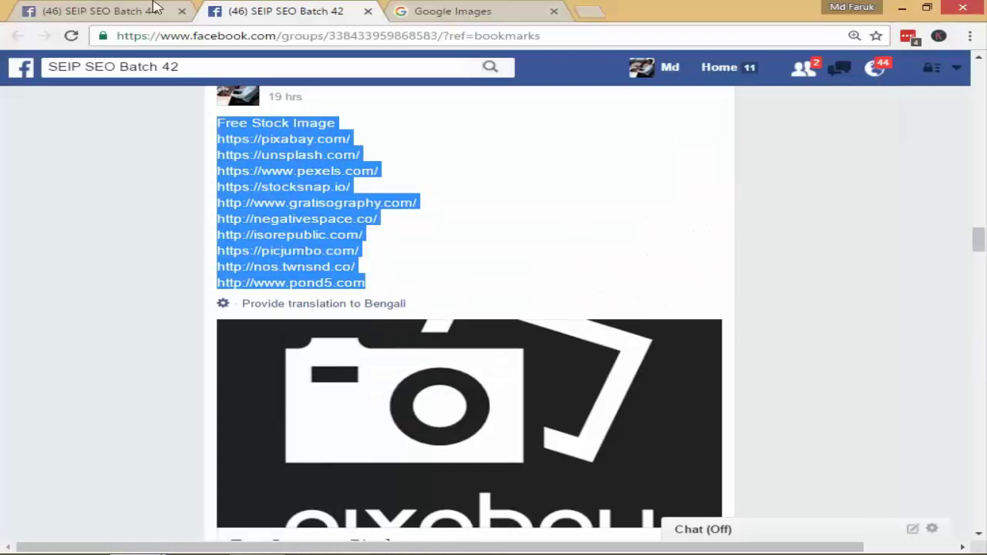
Paste the copied Free Stock Image list into a new post in the SEIP SEO Batch 44 group and publish it.
left_click(147, 9)
left_click(342, 398)
key("ctrl+v")
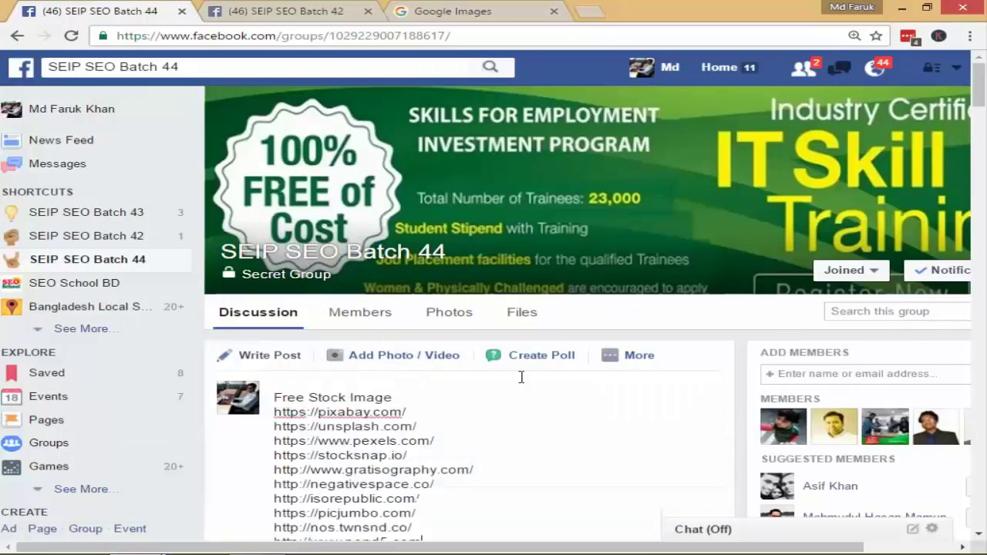
scroll(540, 375, "down", 5)
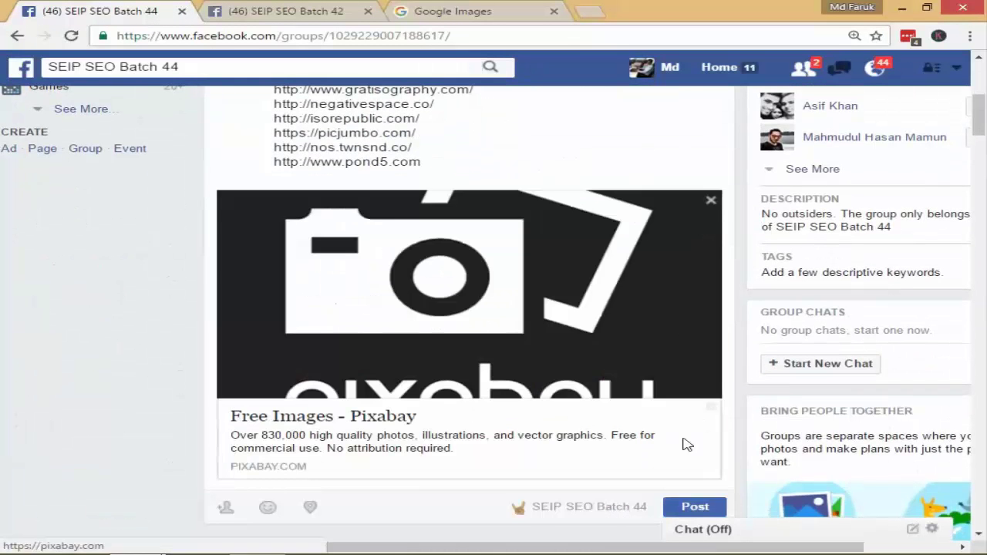
left_click(688, 507)
Close the SEIP SEO Batch 42 tab and expand the newly published post to show all its links.
left_click(368, 11)
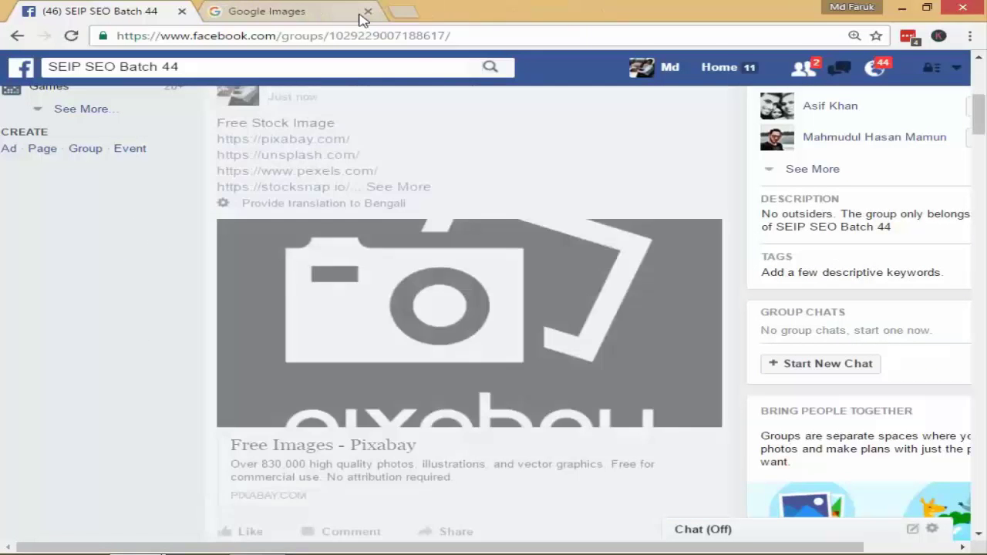
left_click(387, 187)
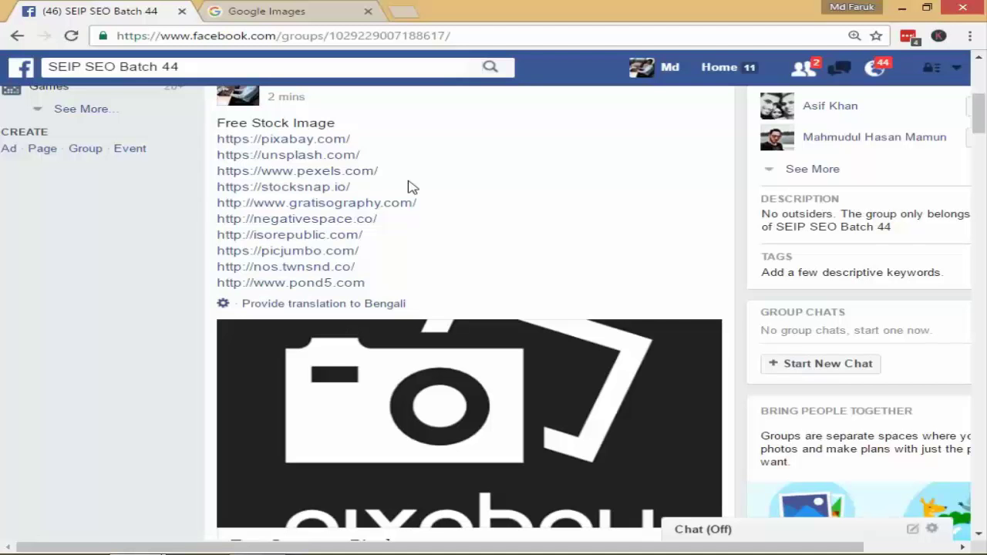
Search Google Images for "hillary clinton" and glance over the unfiltered results.
left_click(262, 9)
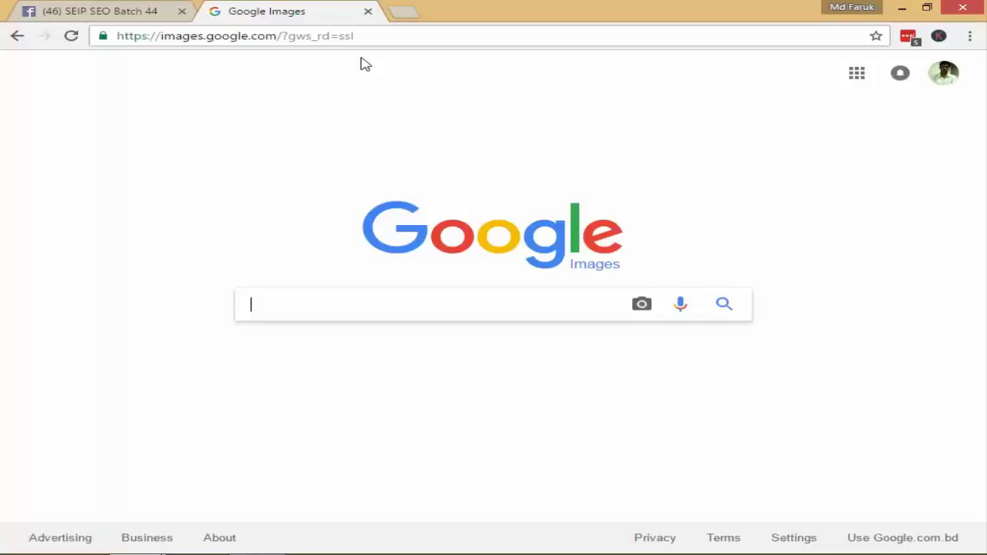
type("hill")
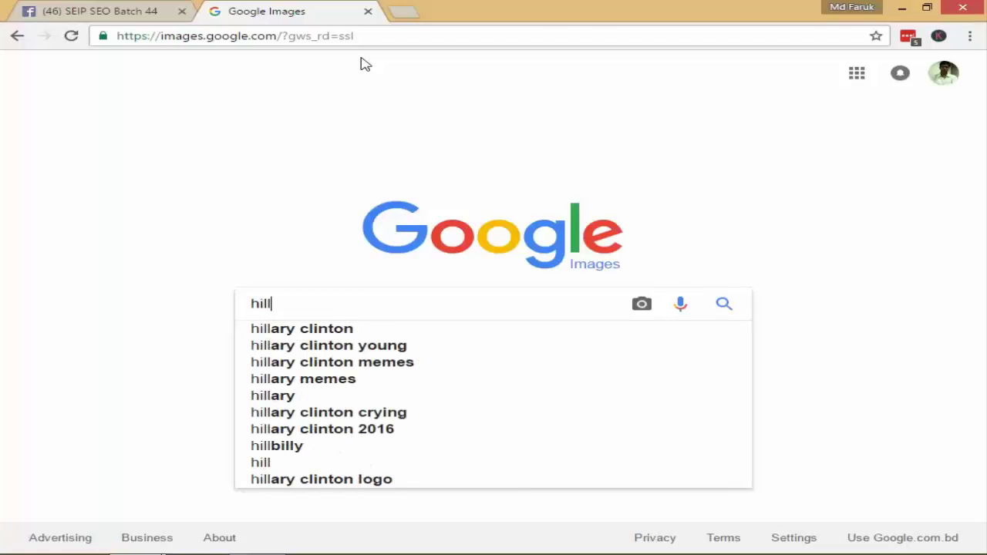
key("Down")
key("Return")
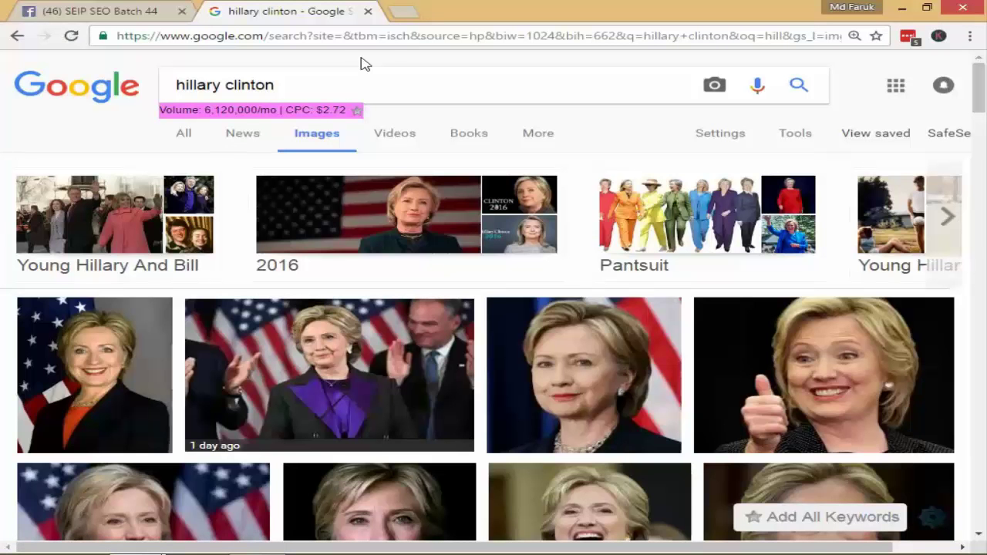
scroll(488, 275, "down", 5)
scroll(488, 275, "up", 5)
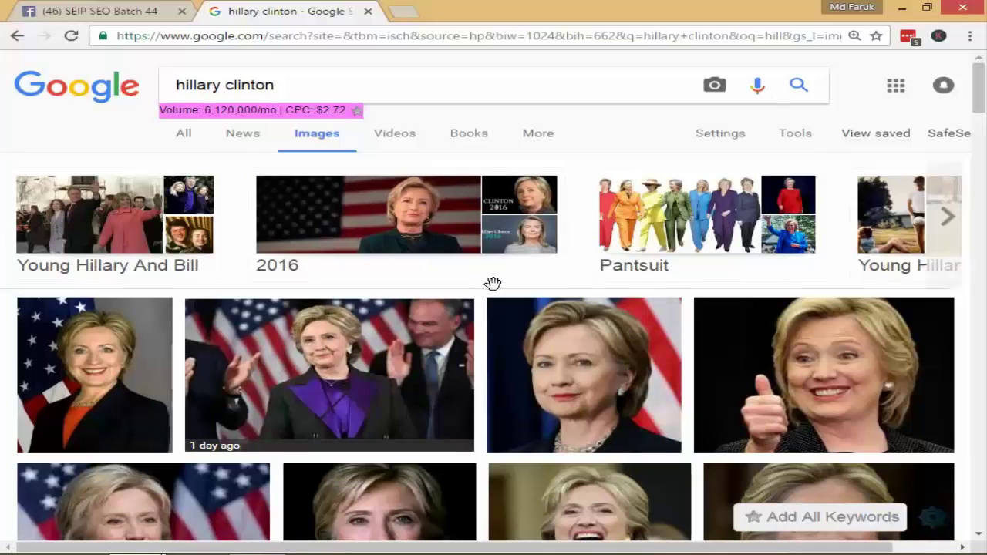
Filter the image results by usage rights to Labeled for reuse.
left_click(791, 139)
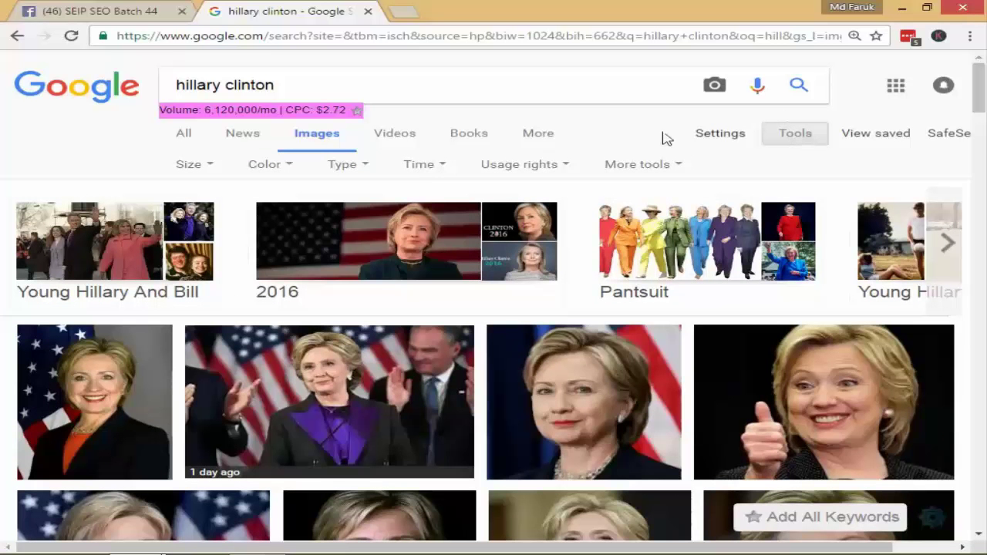
left_click(566, 170)
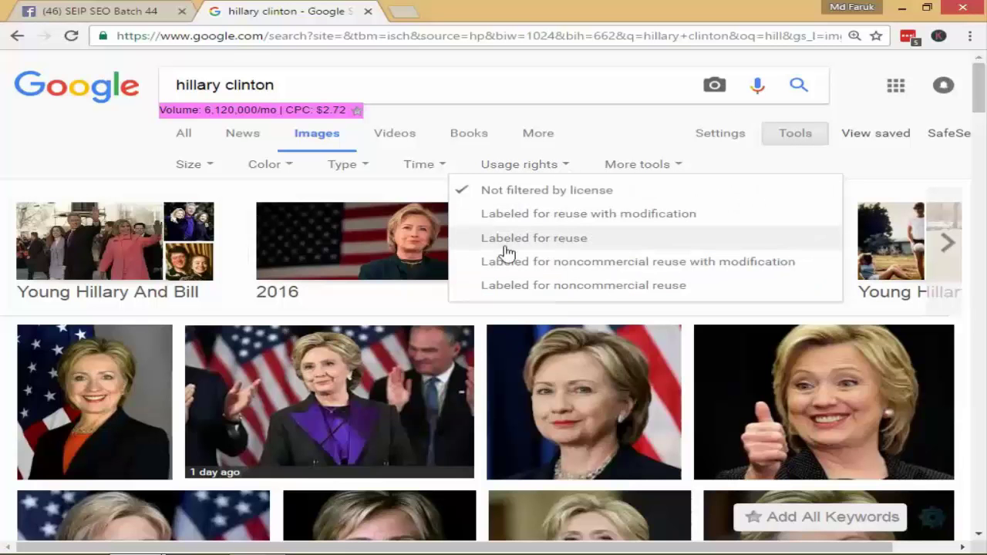
left_click(570, 248)
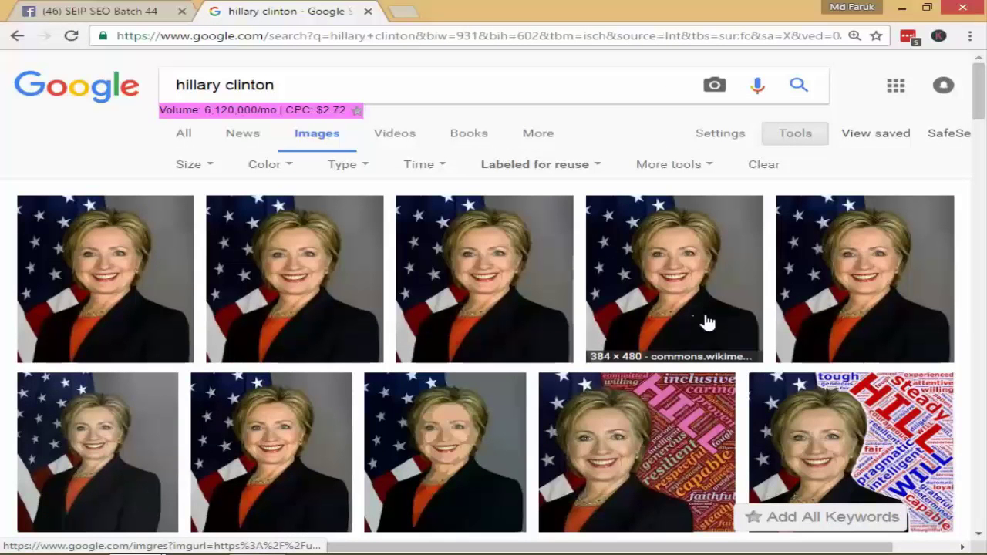
Browse through the image results that are labeled for reuse and return to the start of the list.
scroll(506, 255, "down", 10)
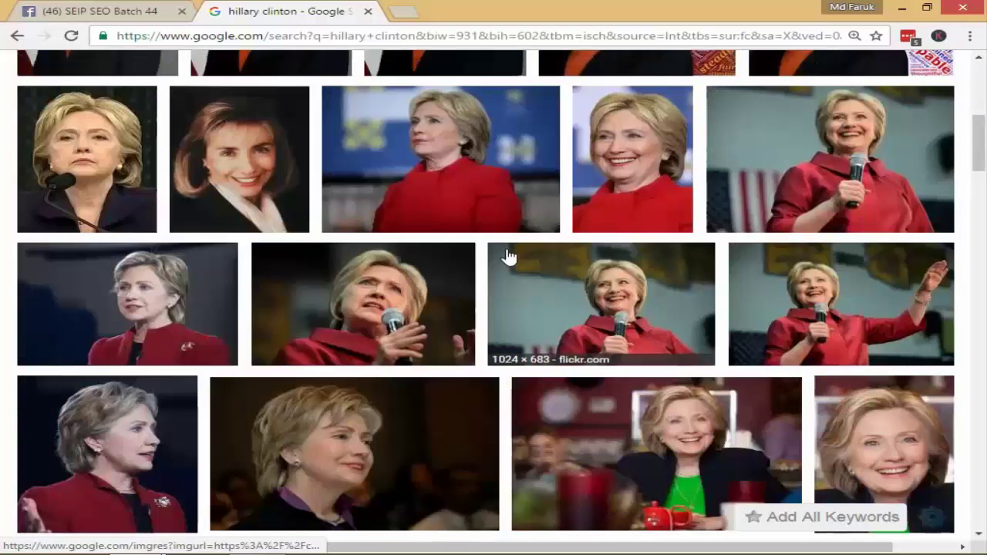
scroll(509, 262, "down", 15)
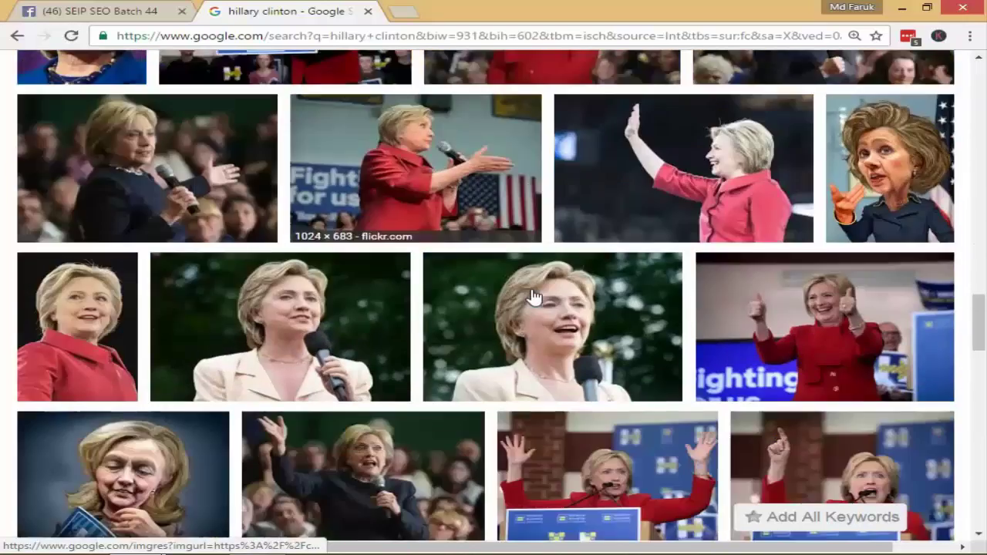
scroll(508, 293, "down", 5)
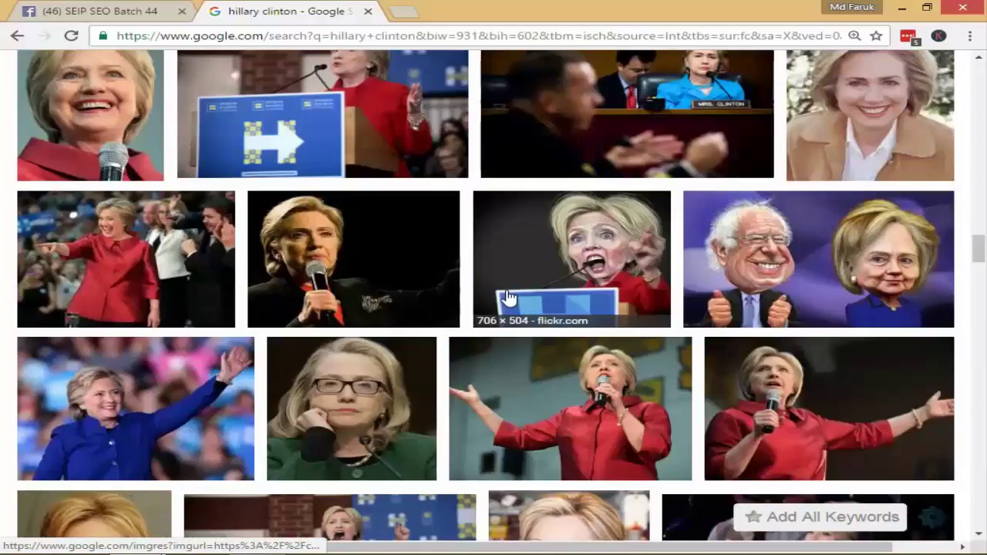
scroll(493, 308, "down", 3)
scroll(478, 312, "down", 2)
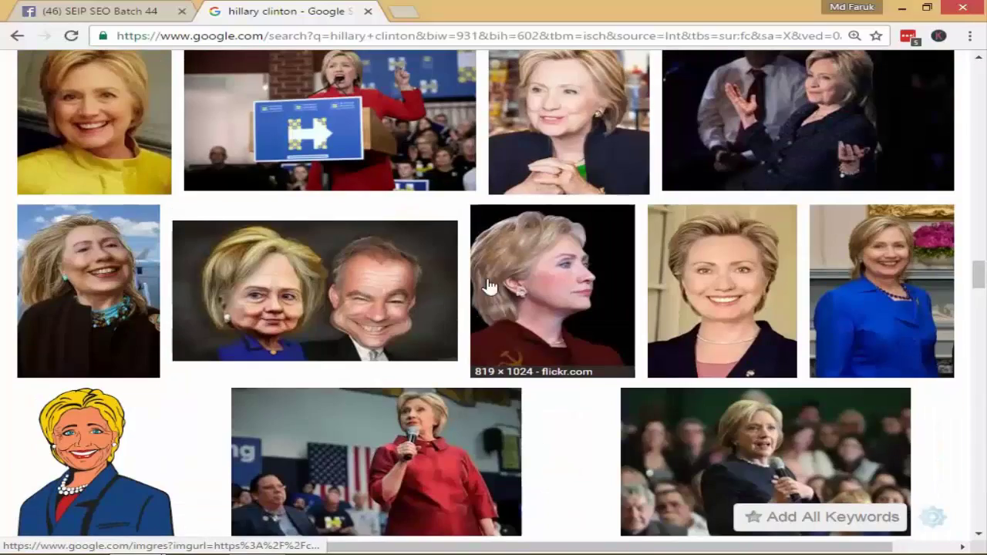
scroll(513, 276, "up", 15)
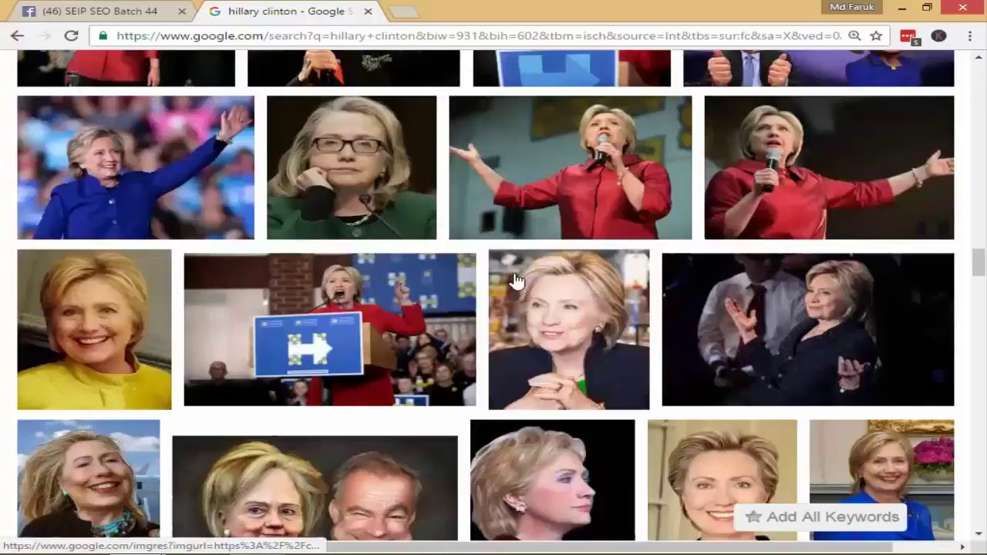
scroll(513, 276, "up", 15)
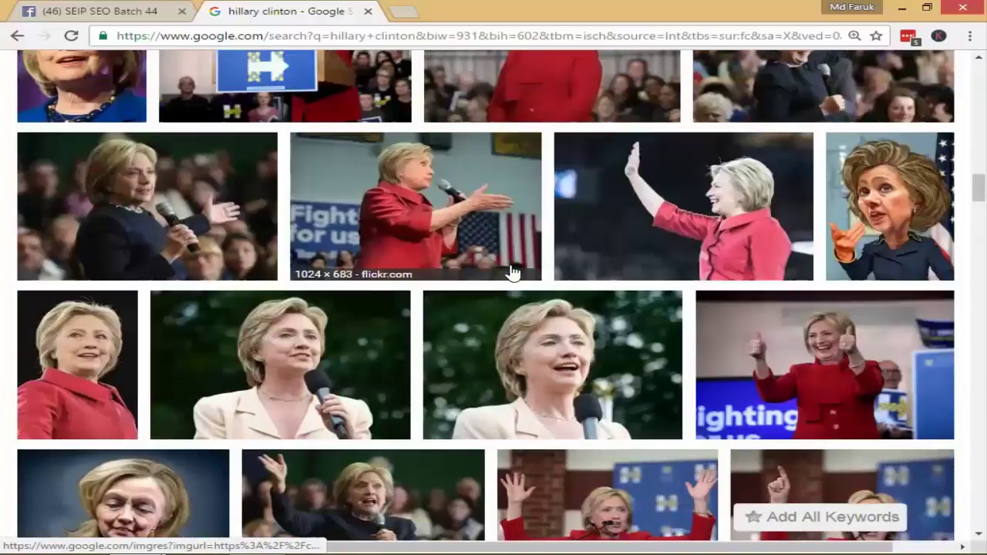
scroll(514, 270, "up", 15)
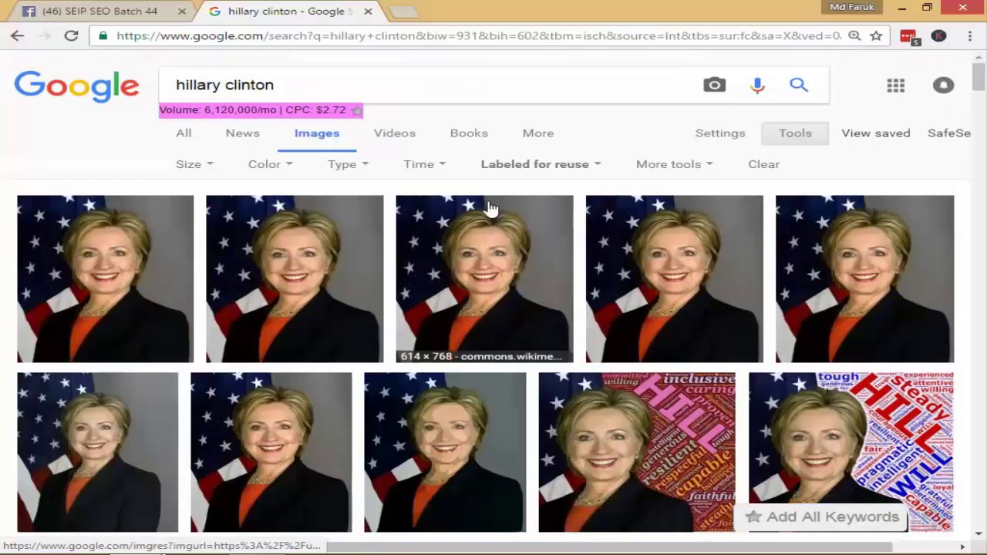
Review the available usage rights options without changing the filter, and examine the sources of the reusable images.
left_click(598, 166)
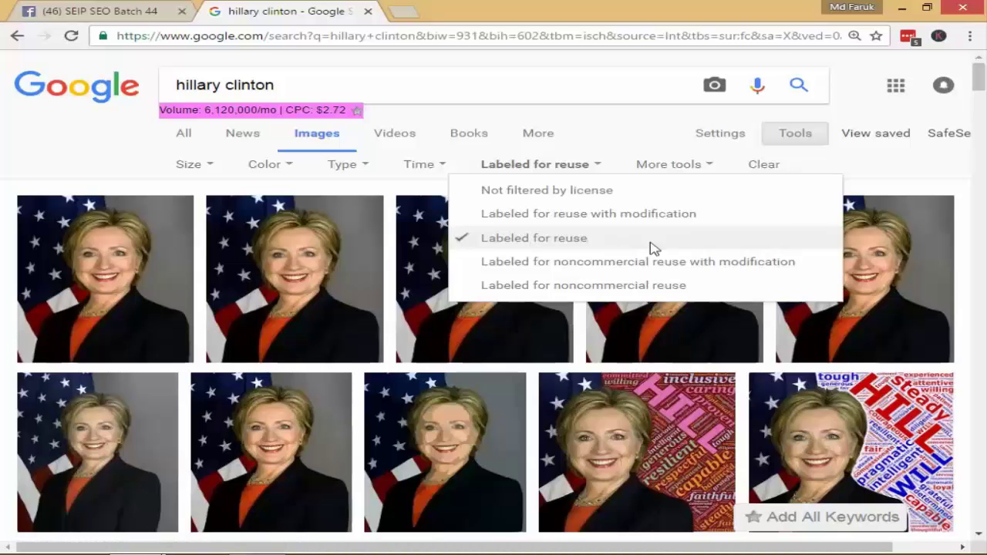
left_click(921, 178)
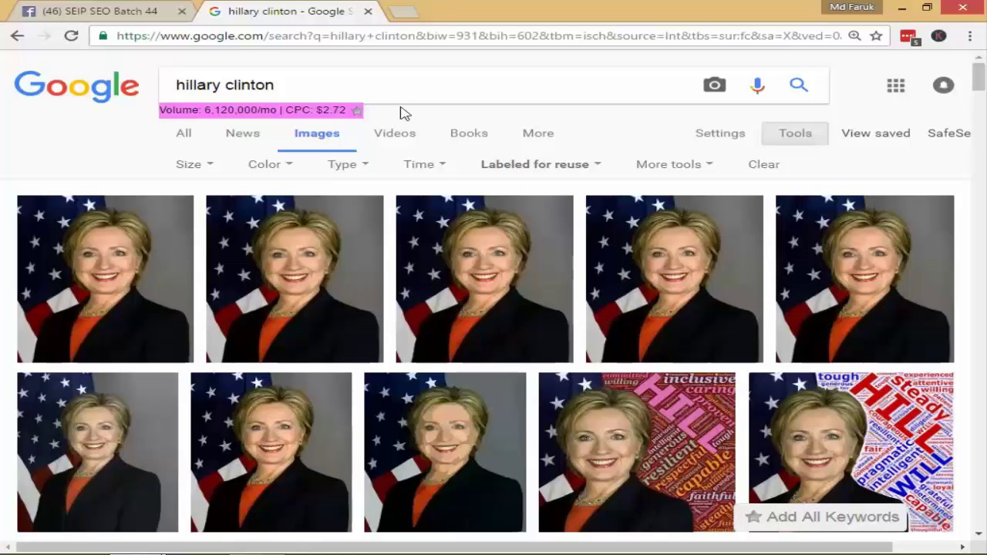
scroll(595, 181, "down", 10)
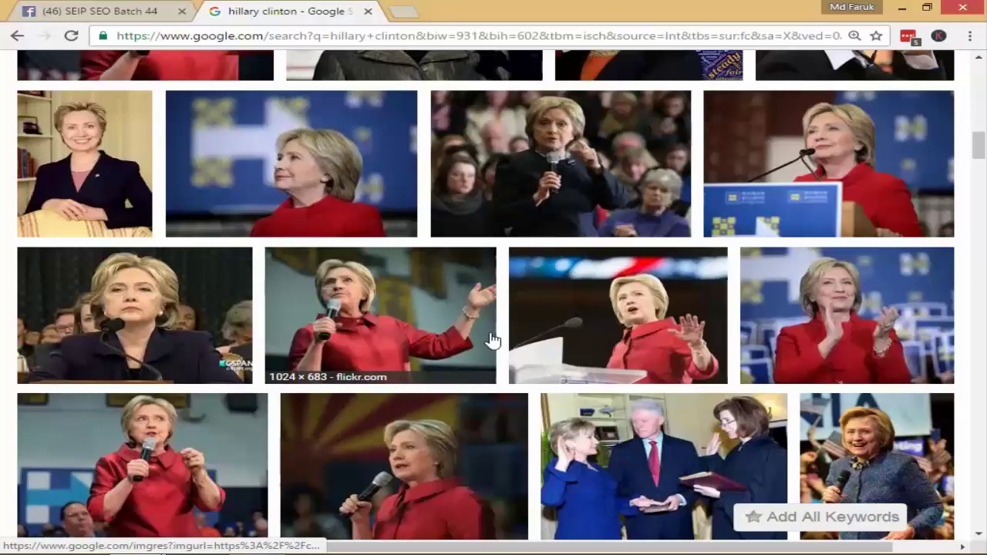
scroll(478, 304, "up", 1)
scroll(479, 304, "up", 4)
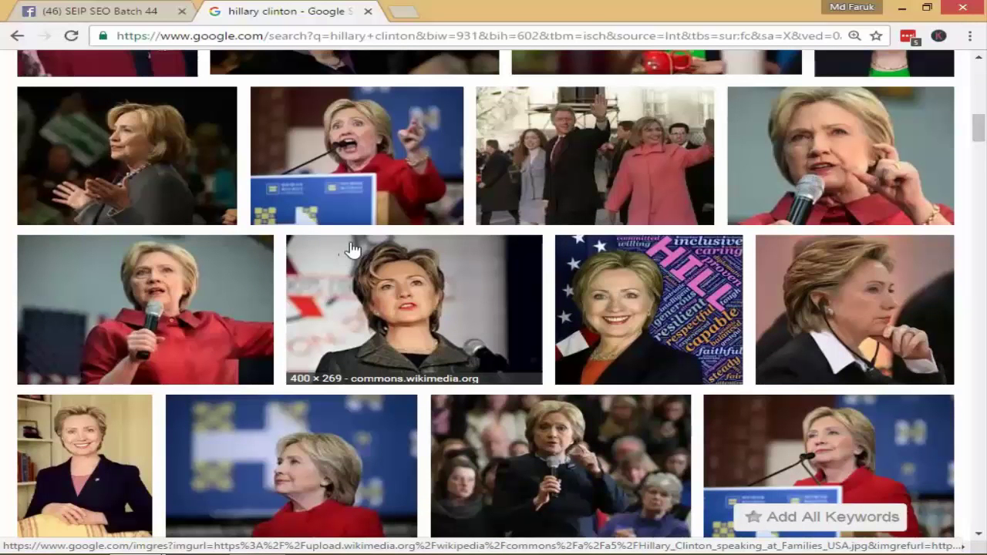
scroll(330, 253, "down", 5)
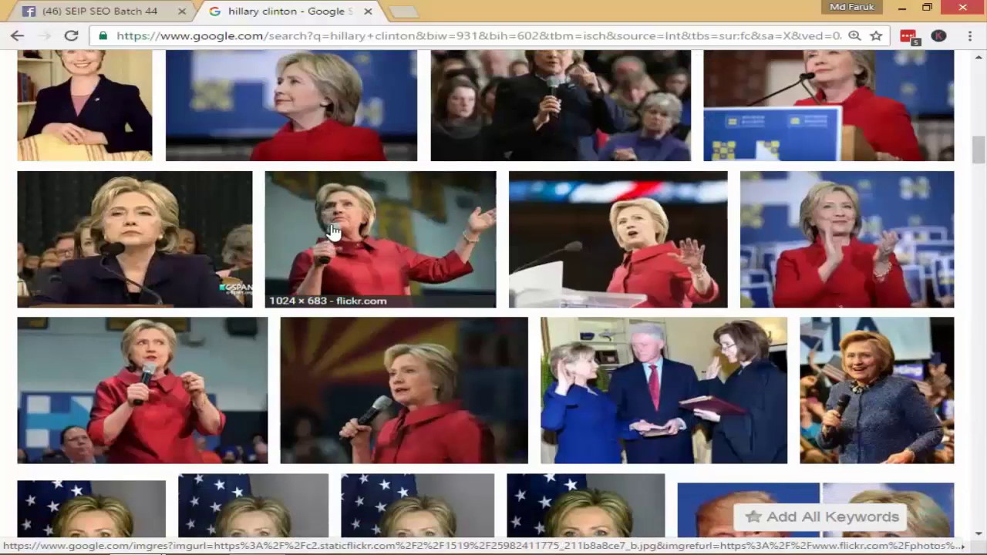
scroll(328, 247, "up", 10)
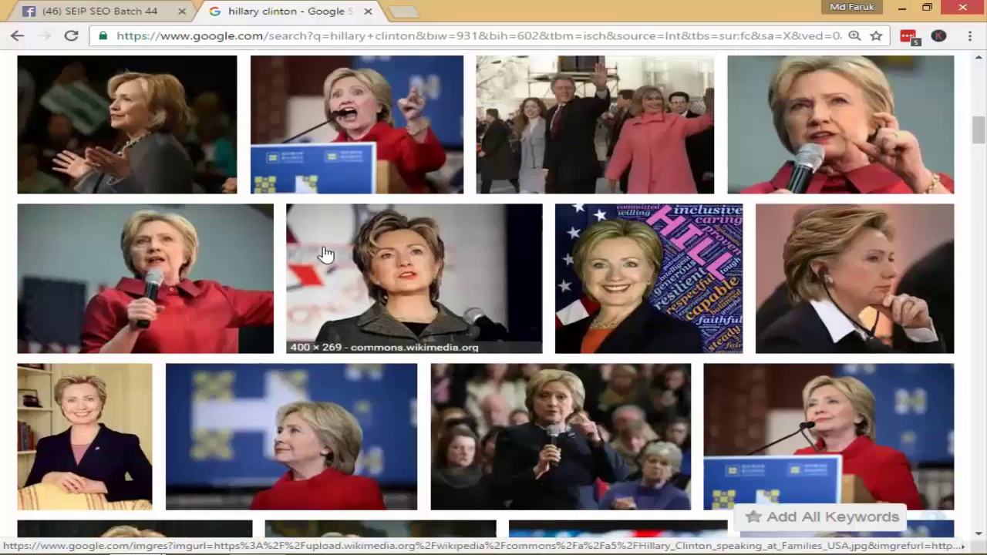
scroll(574, 240, "up", 4)
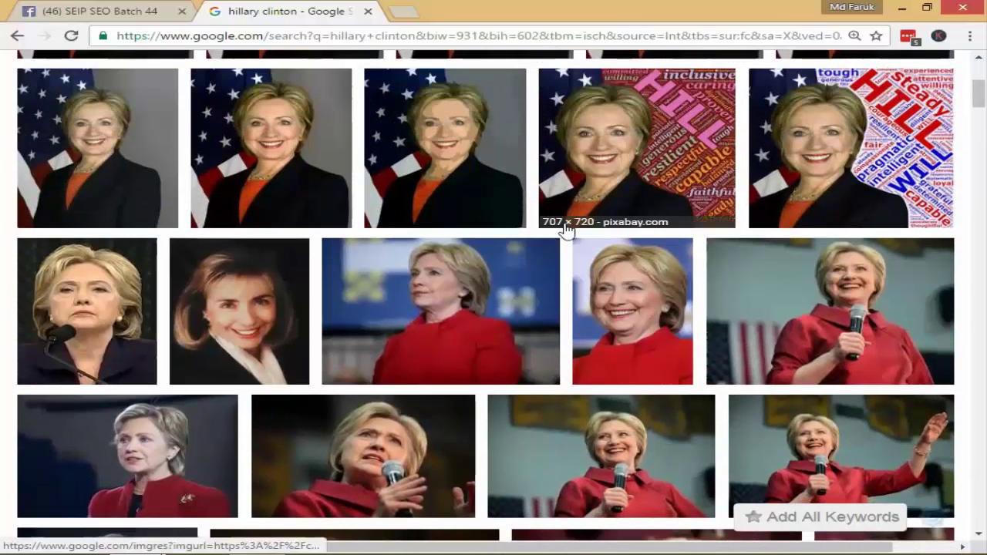
Return to the unfiltered "hillary clinton" image results and look through the photos and their backgrounds.
left_click(18, 41)
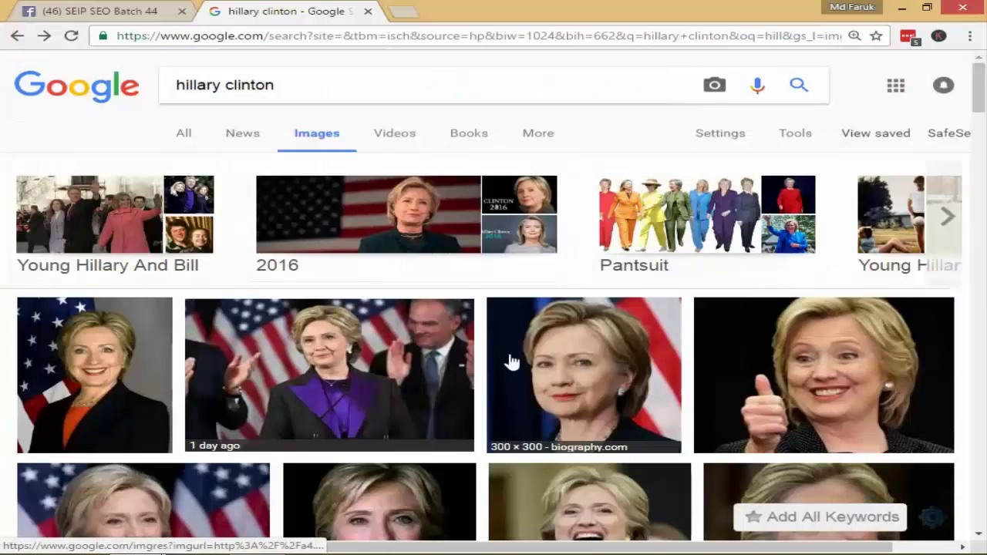
scroll(570, 293, "down", 5)
scroll(570, 293, "down", 4)
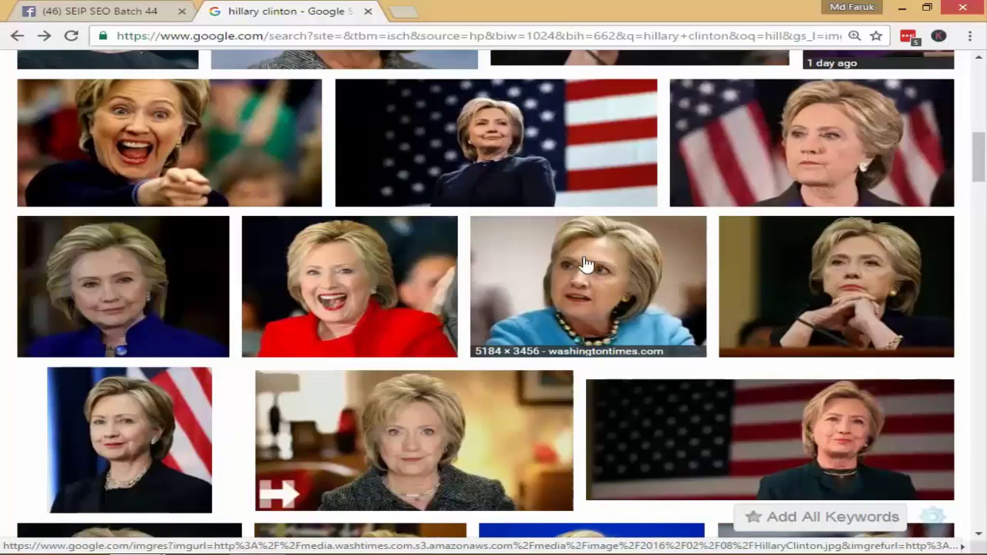
scroll(571, 278, "up", 4)
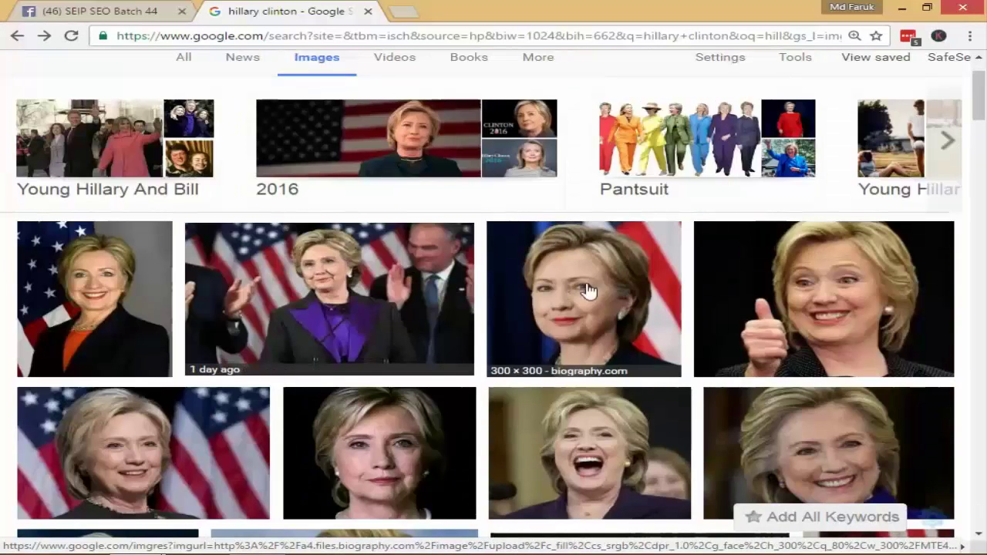
scroll(577, 314, "down", 4)
scroll(577, 313, "up", 4)
scroll(562, 224, "up", 1)
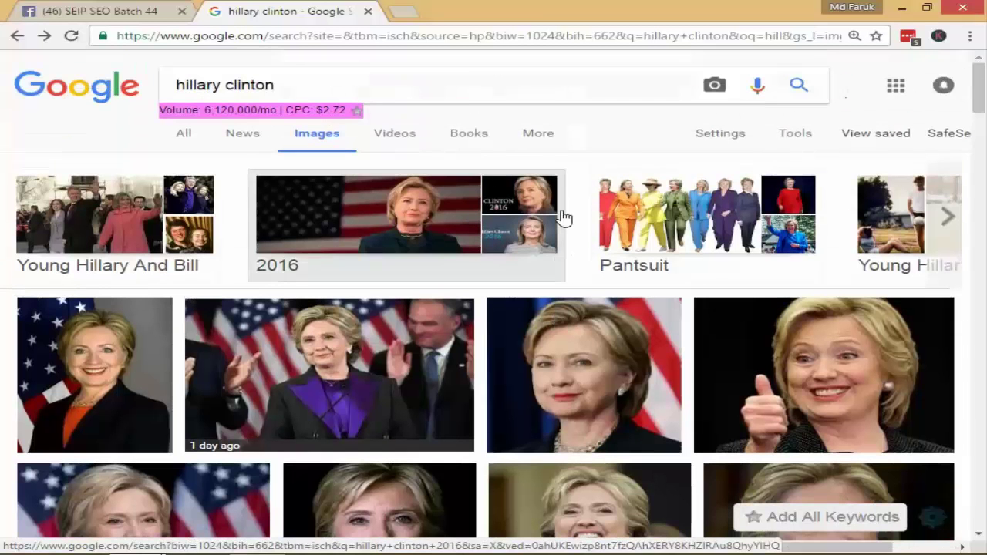
Search Google Images for "hillary clinton, transparent" to find cut-out pictures without a background.
left_click(302, 85)
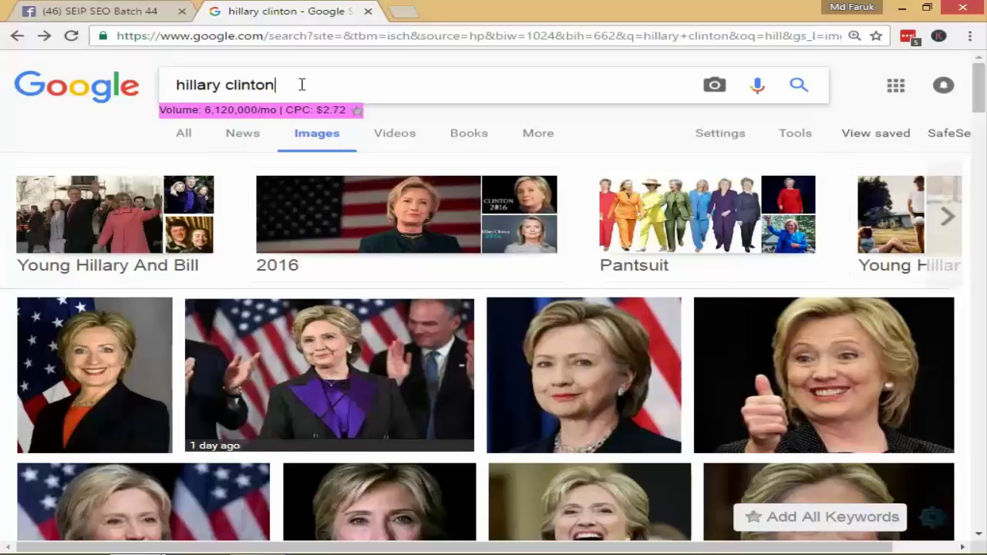
type(", tr")
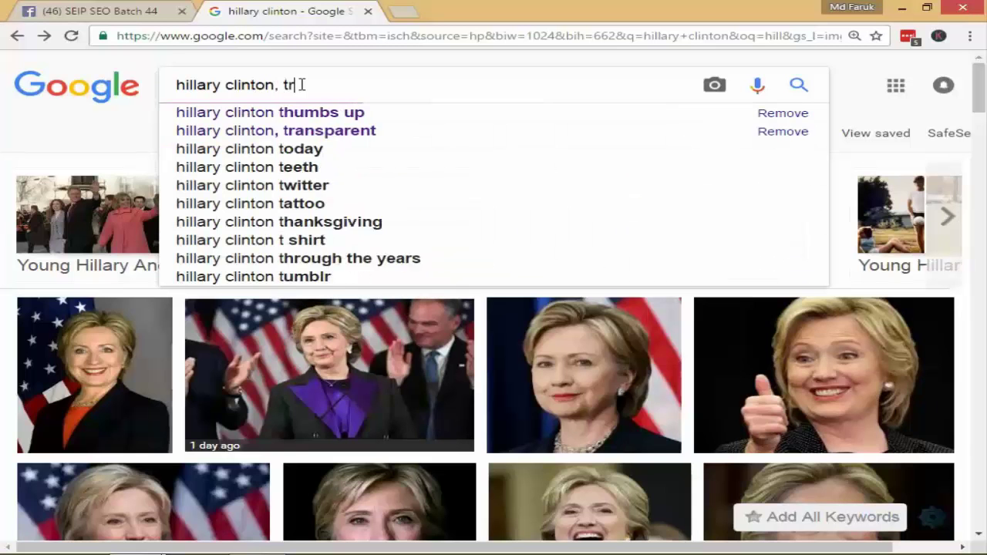
type("ansparent")
key("Return")
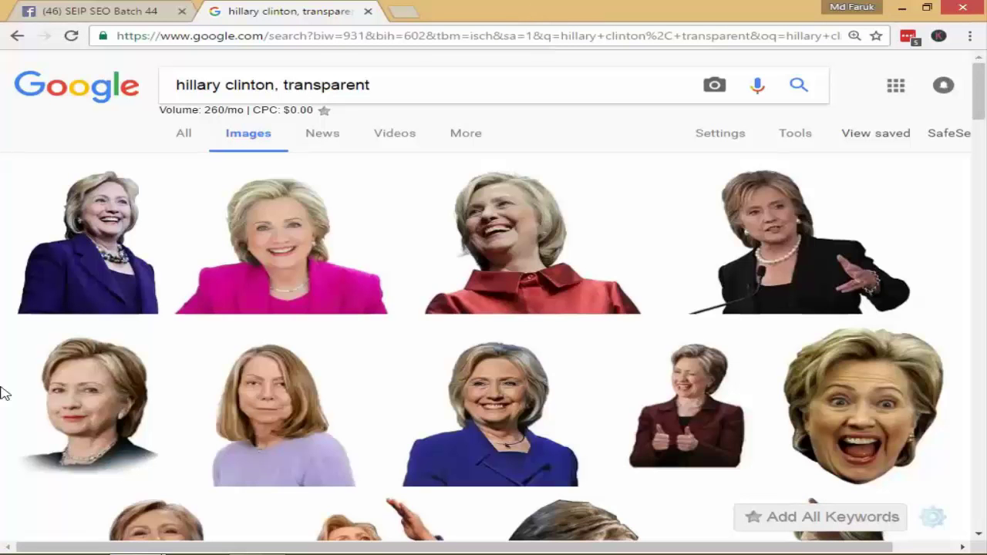
Open the freepngimages.com result separately, save its image to the Desktop as the PNG hillary-clinton-transparent-background, and close the preview.
right_click(130, 250)
left_click(137, 261)
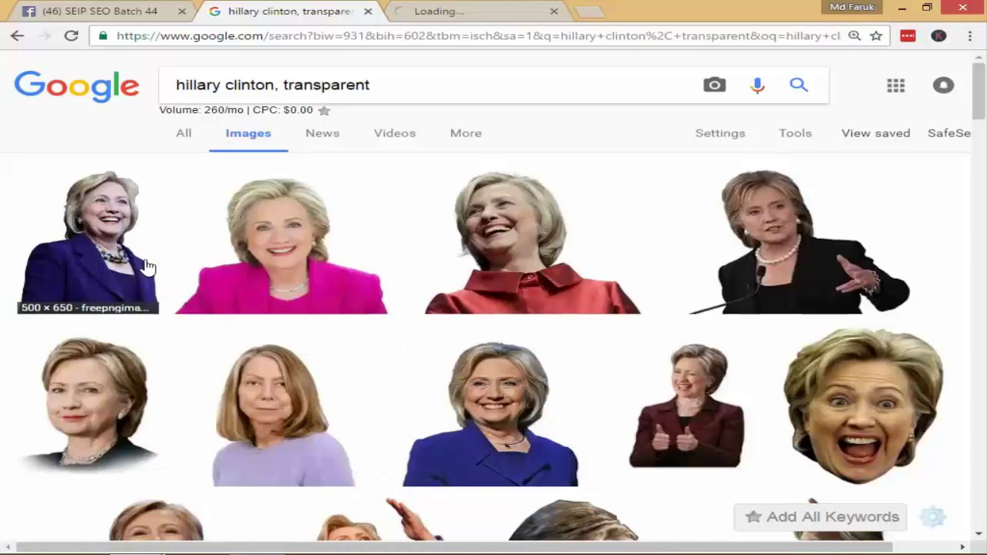
left_click(429, 9)
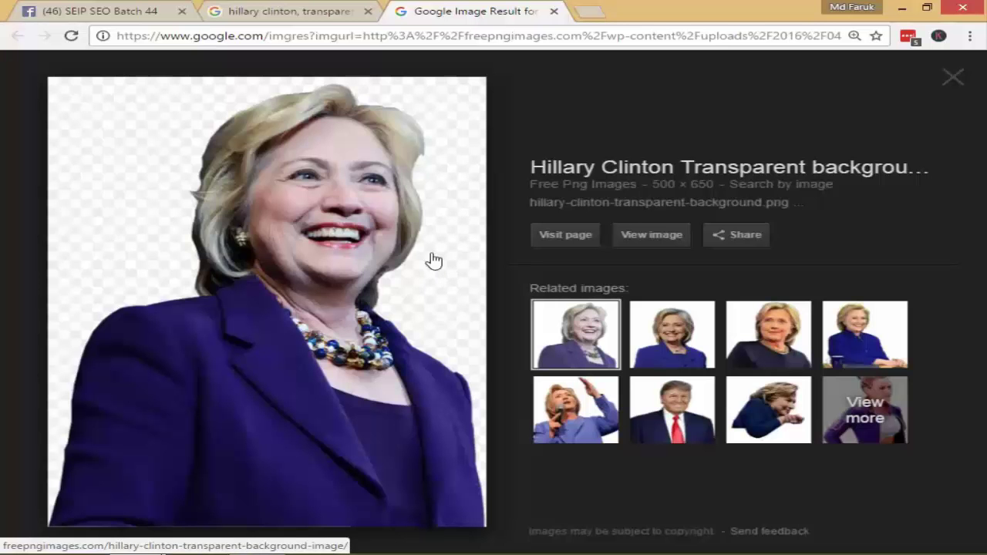
right_click(361, 178)
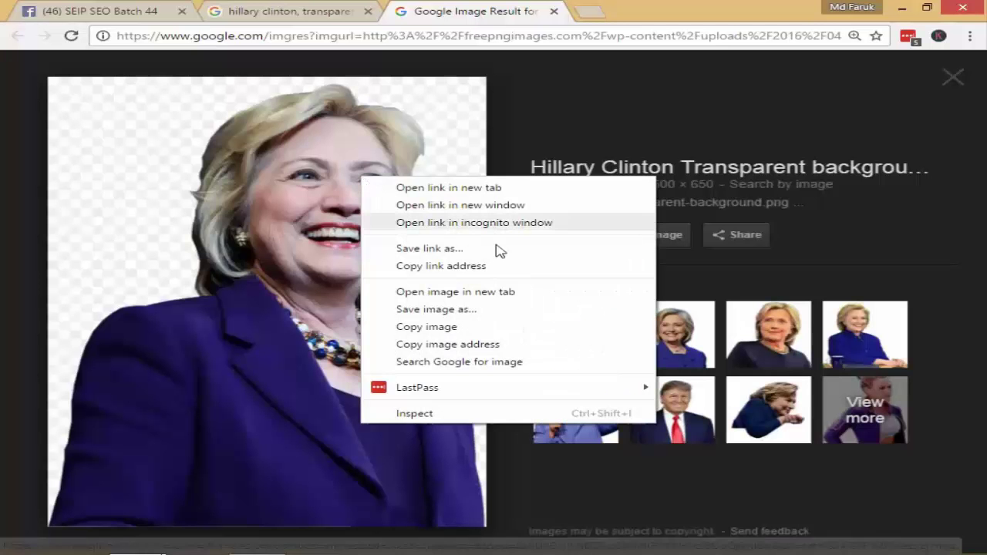
left_click(468, 309)
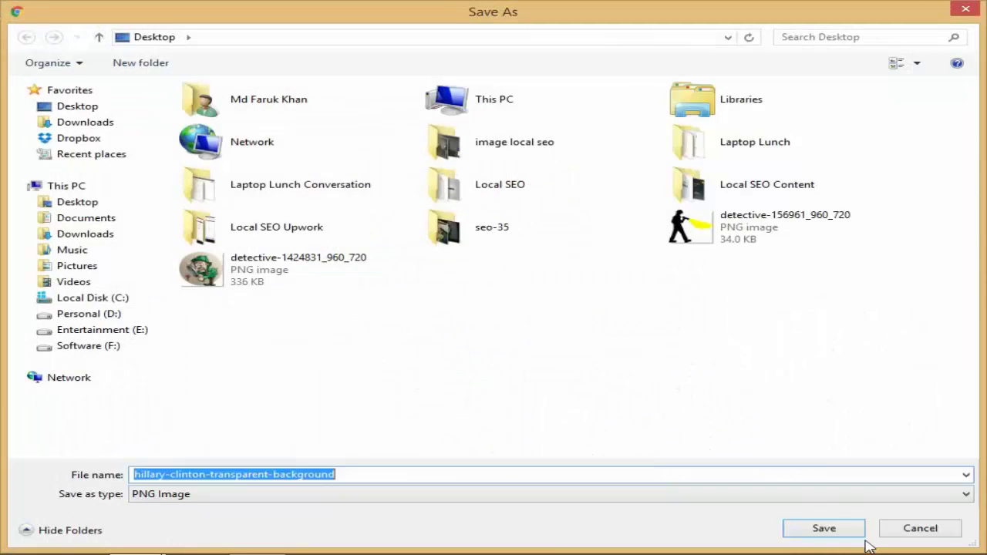
left_click(853, 530)
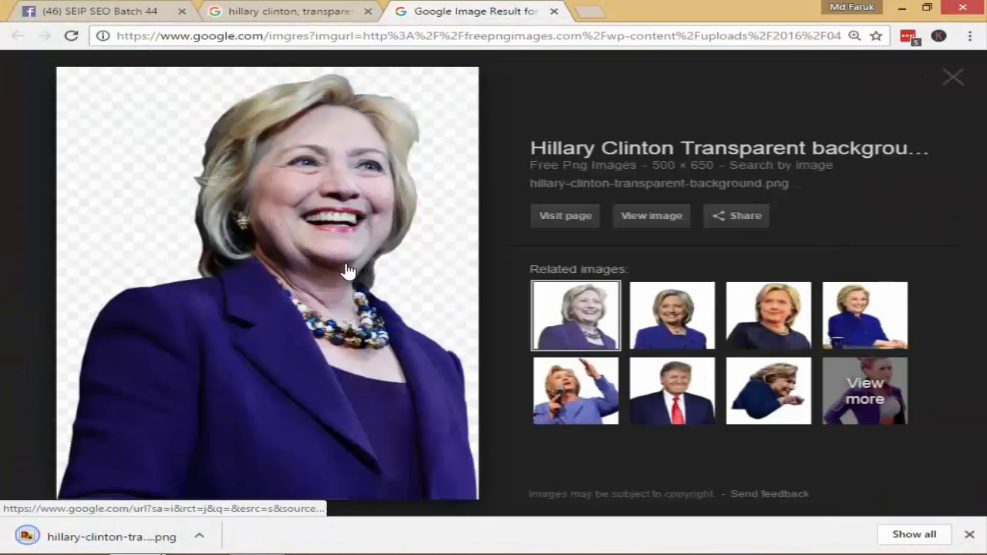
left_click(553, 12)
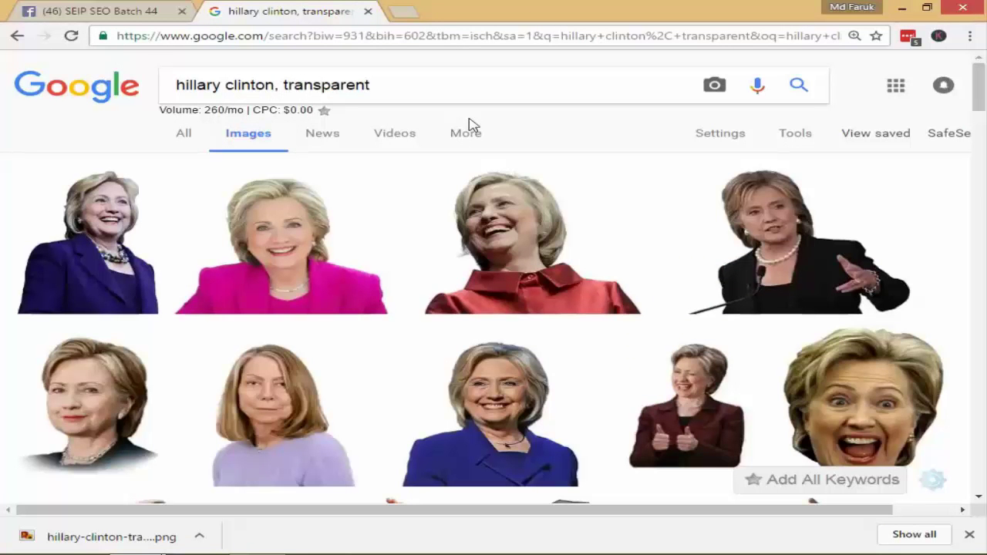
left_click(969, 534)
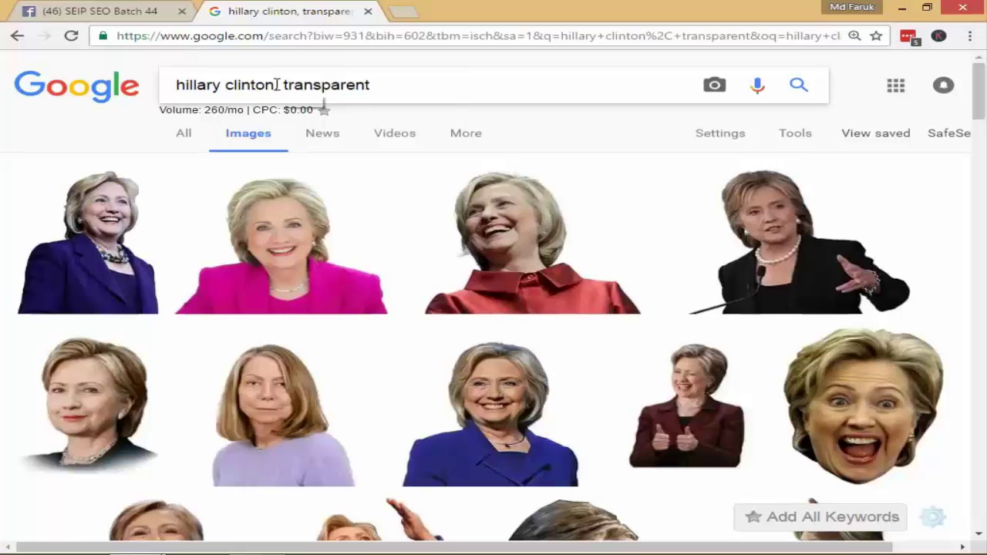
Change the image search to "donald trump, transparent" and run it.
left_click_drag(276, 85, 170, 86)
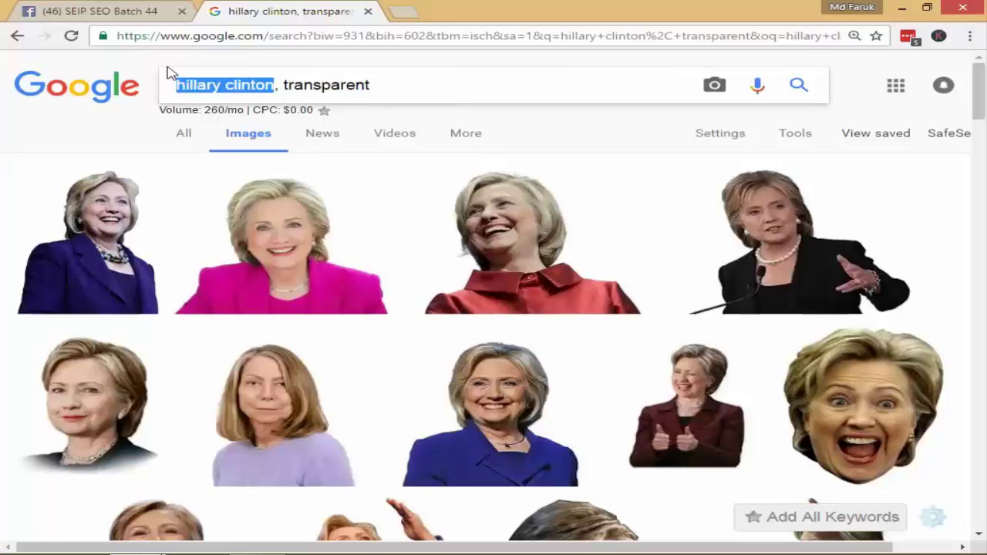
type("donal")
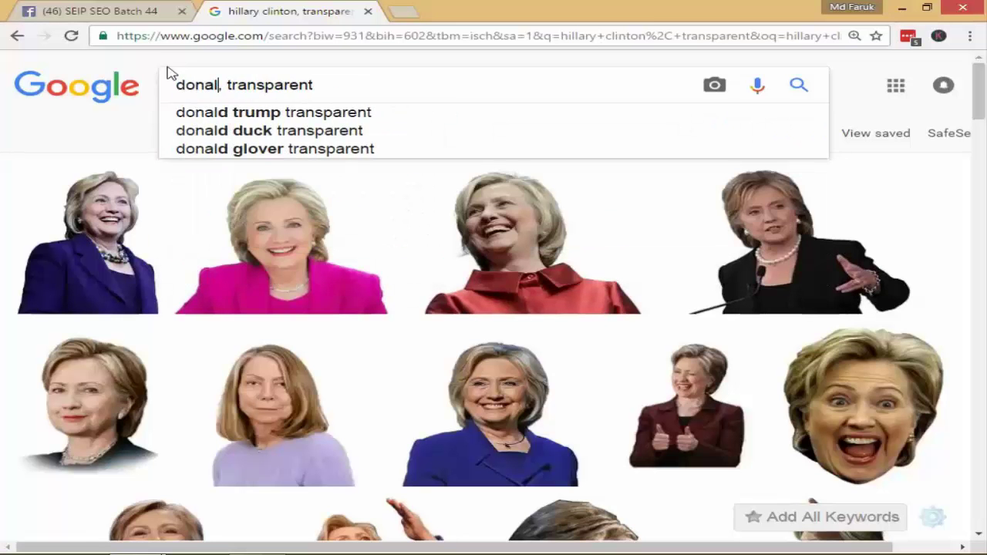
type("d trump")
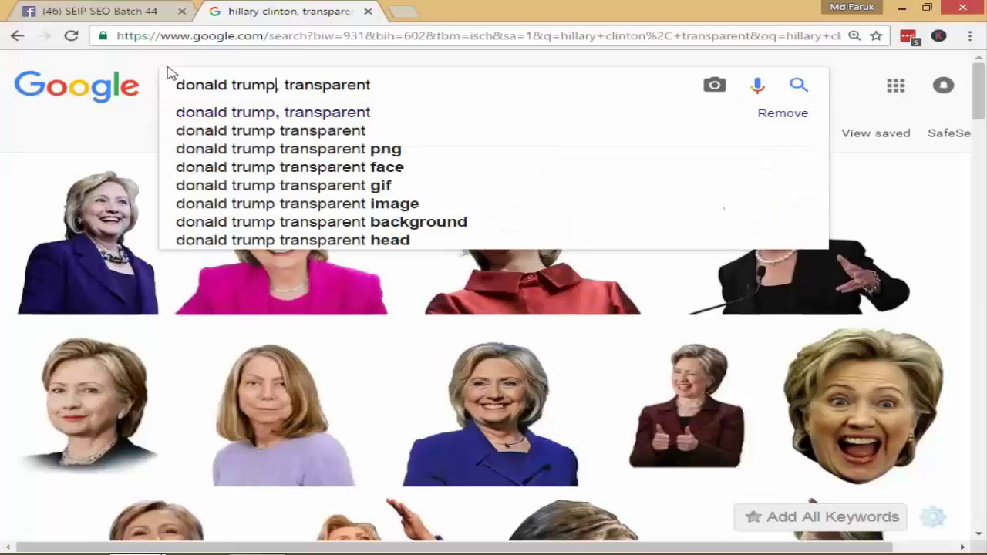
key("Return")
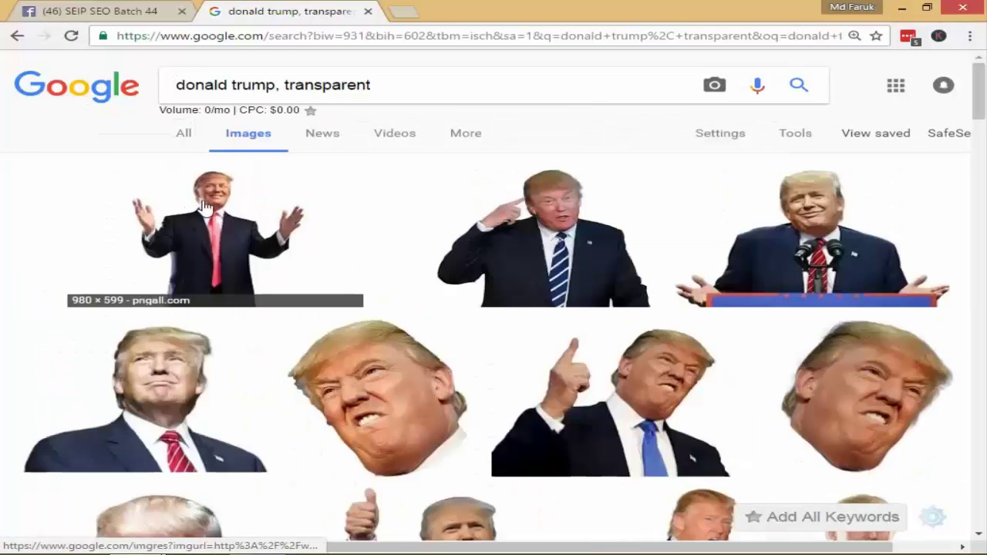
Open the open-armed pngall.com image and the finger-raised pngto.com image in separate new tabs.
right_click(222, 234)
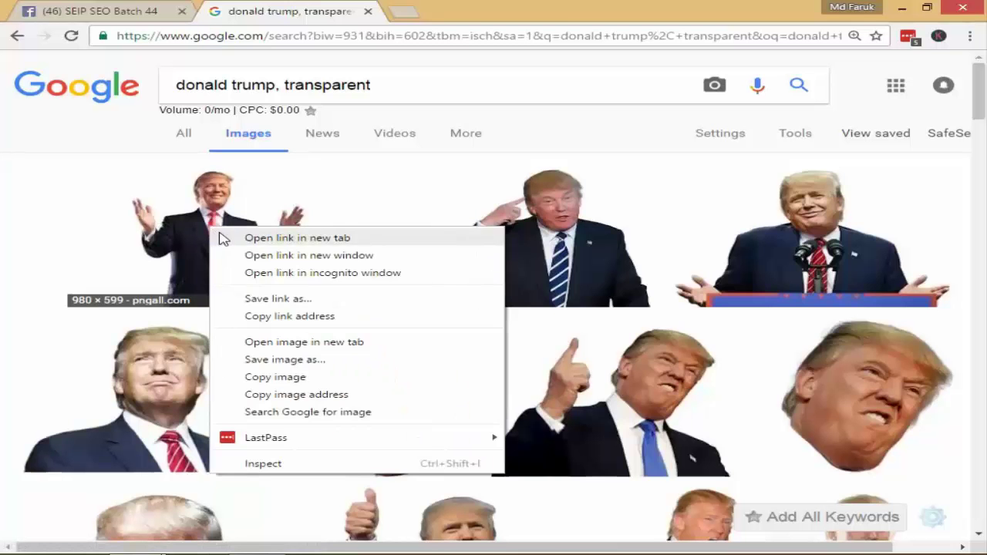
left_click(231, 236)
right_click(582, 426)
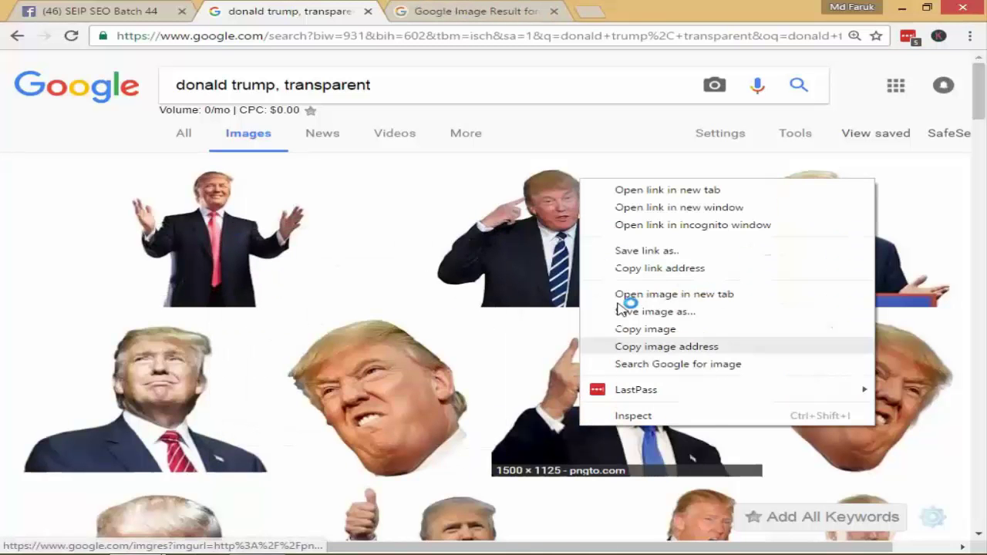
left_click(668, 194)
Browse the remaining transparent results, compare the two opened images, and close the pngall.com one.
scroll(308, 232, "down", 5)
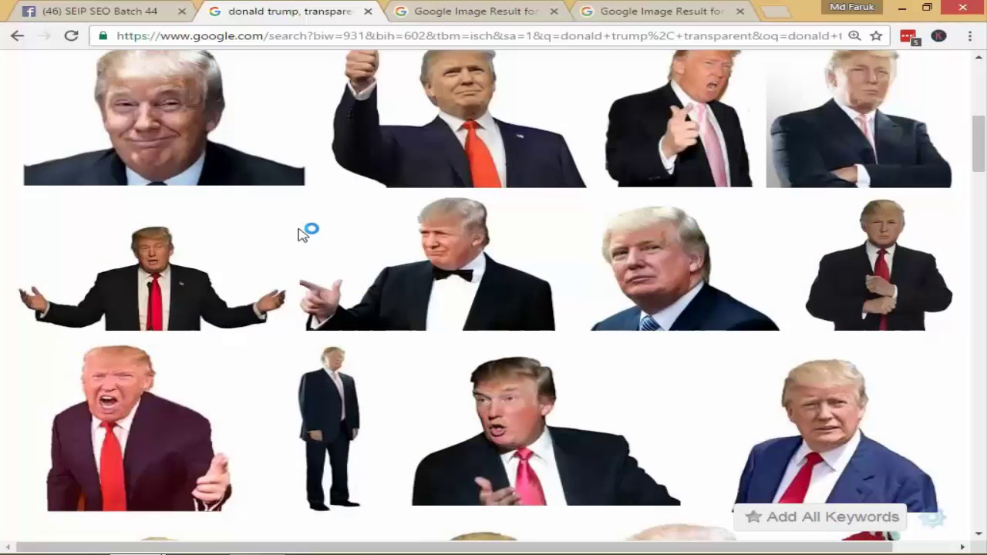
scroll(299, 241, "down", 5)
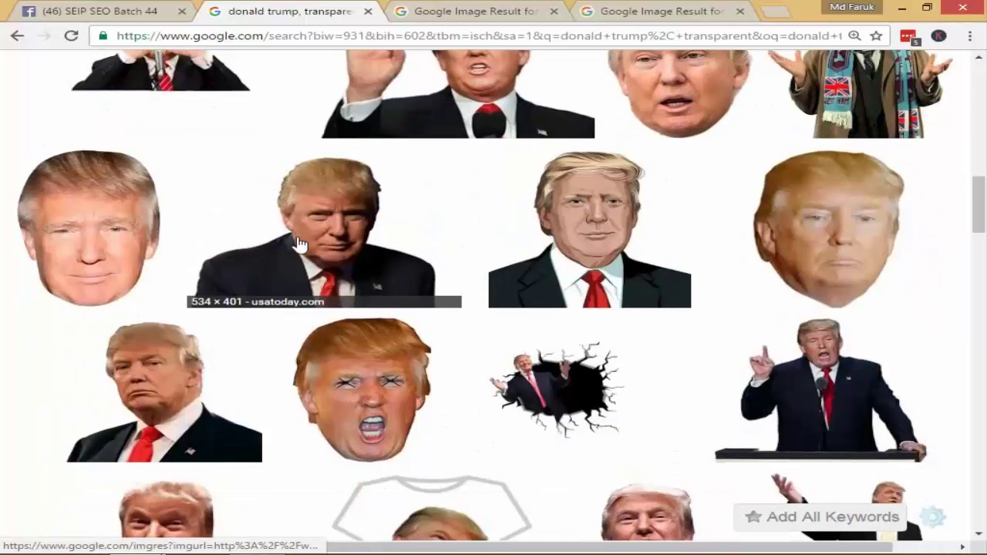
scroll(300, 241, "down", 5)
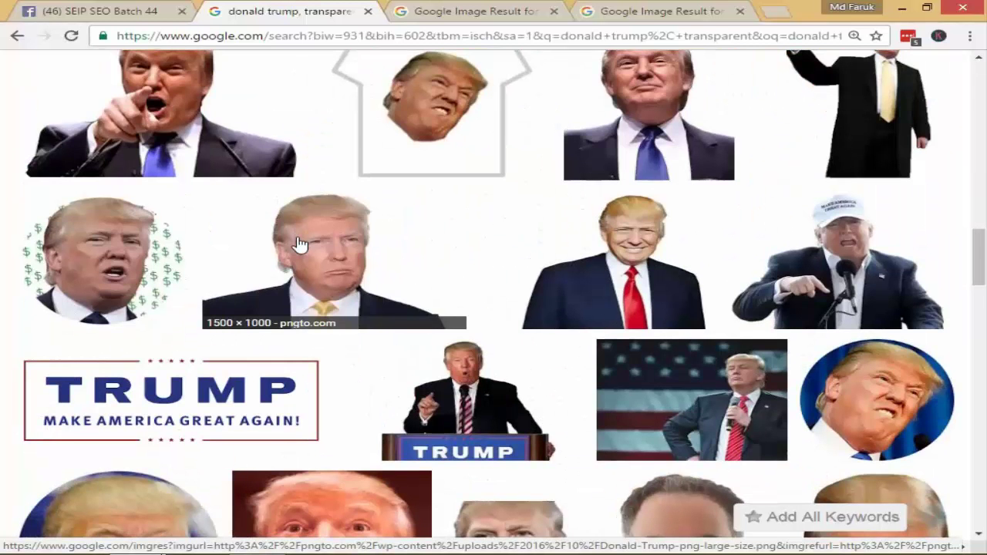
scroll(299, 245, "down", 5)
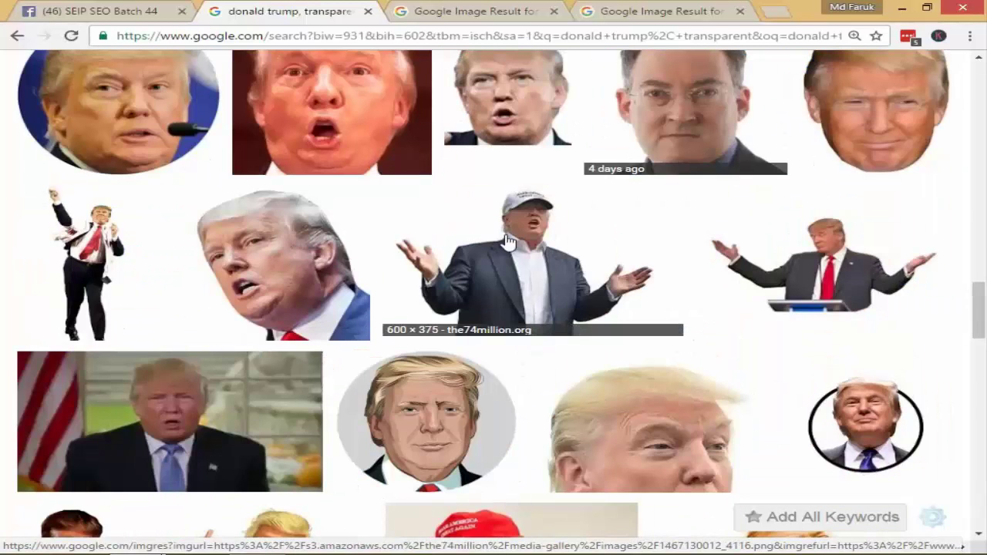
scroll(508, 241, "up", 5)
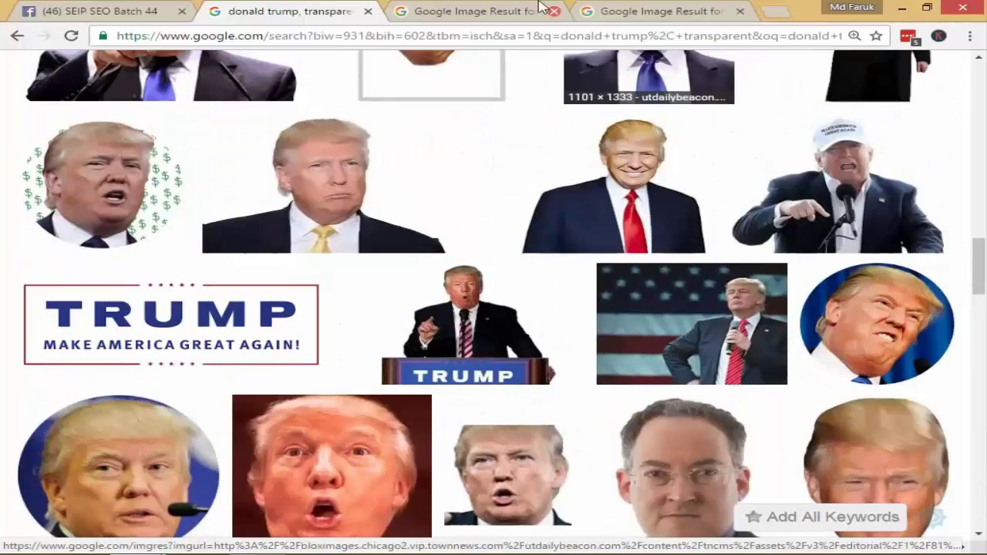
left_click(509, 9)
left_click(662, 9)
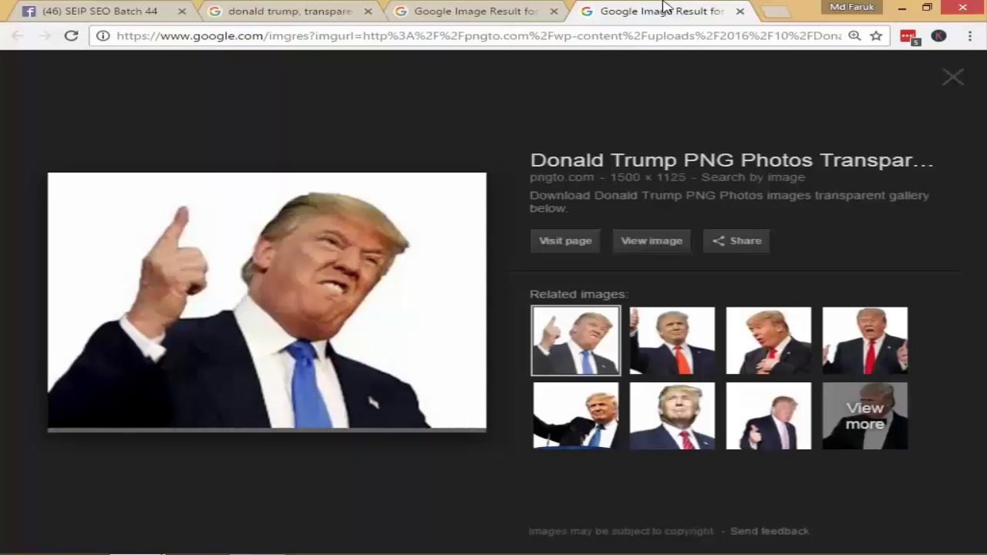
left_click(444, 17)
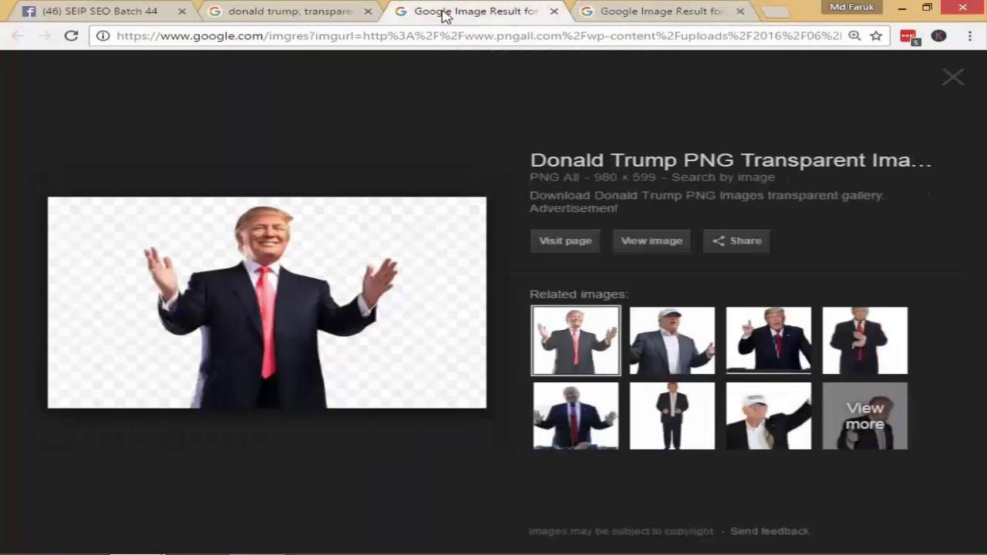
left_click(554, 12)
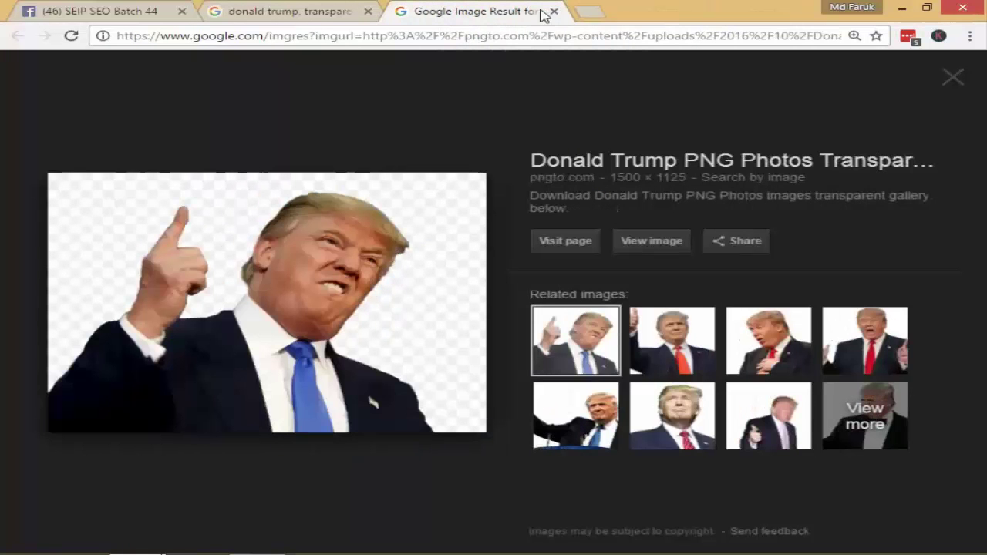
Save the finger-raised pngto.com Donald Trump image as a PNG and close its preview.
right_click(184, 214)
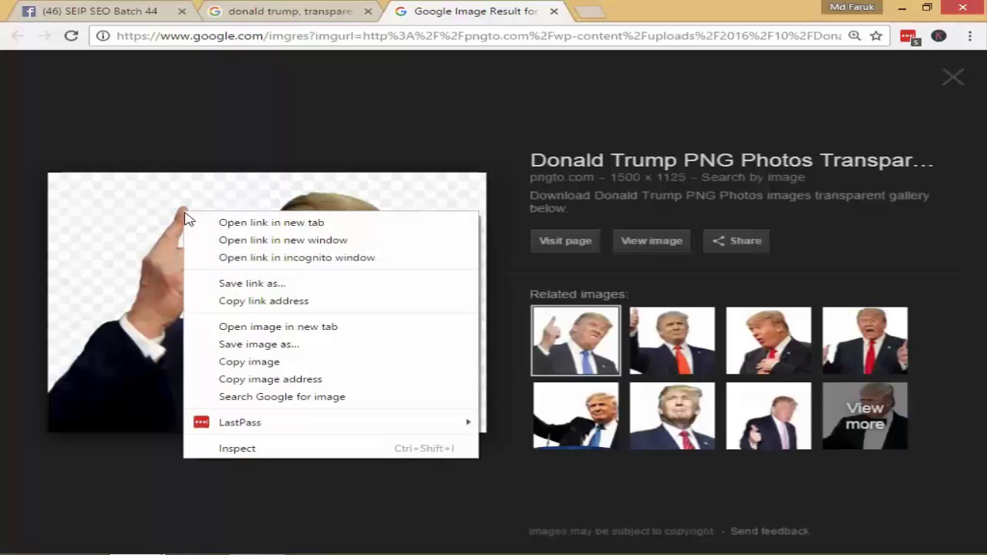
left_click(262, 344)
left_click(824, 532)
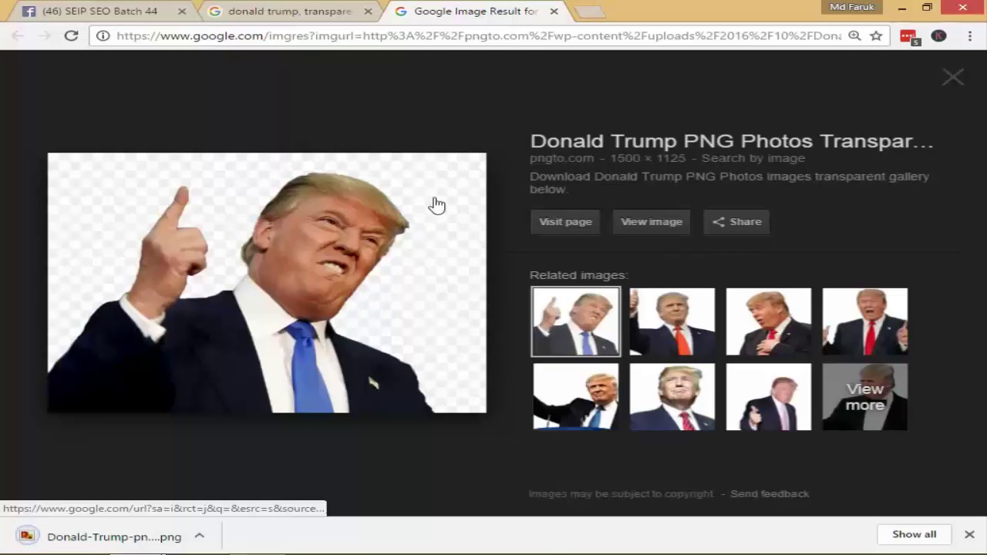
left_click(553, 13)
Replace the subject in the image search so it reads "usa flag, transparent" and run it.
scroll(427, 192, "down", 5)
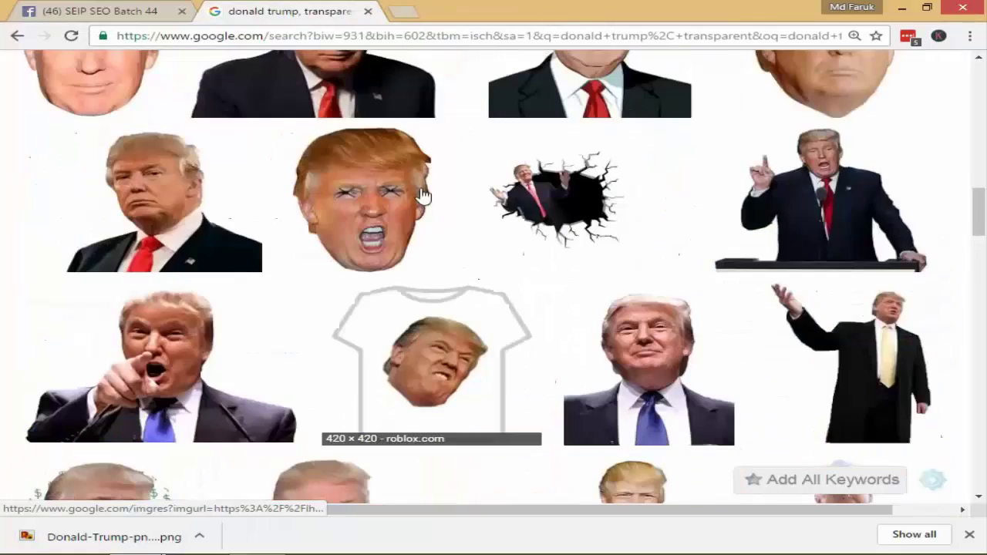
scroll(423, 195, "up", 10)
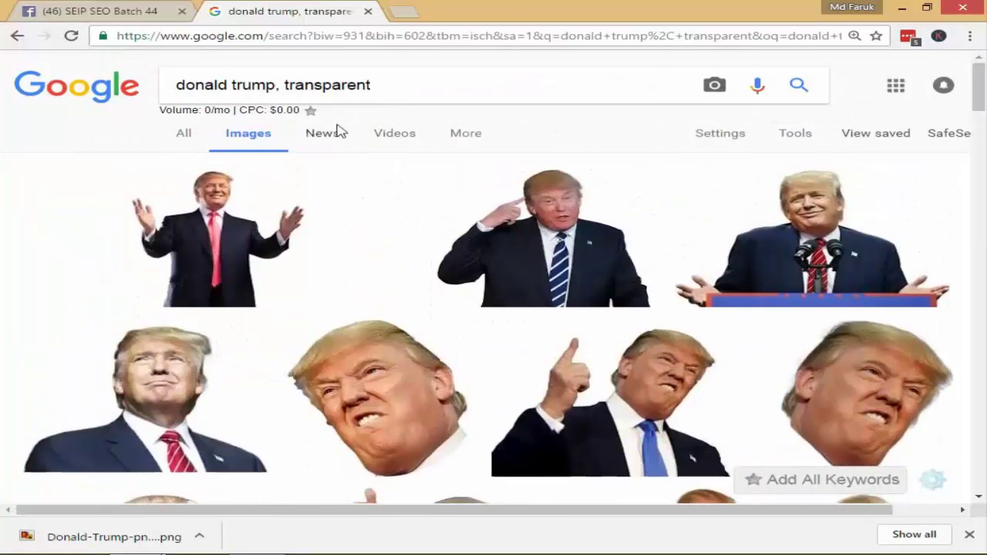
left_click_drag(275, 83, 92, 80)
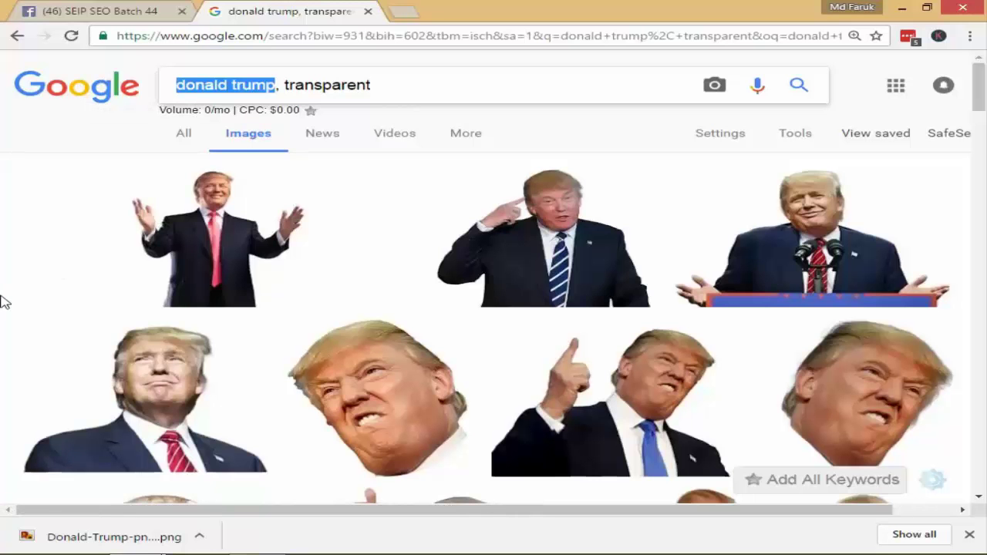
type("usa f")
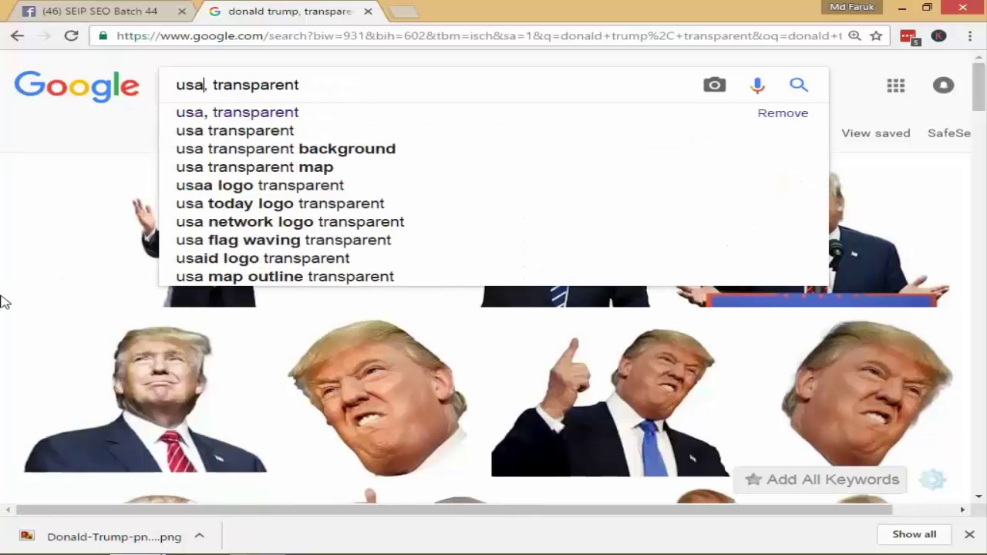
type("lag")
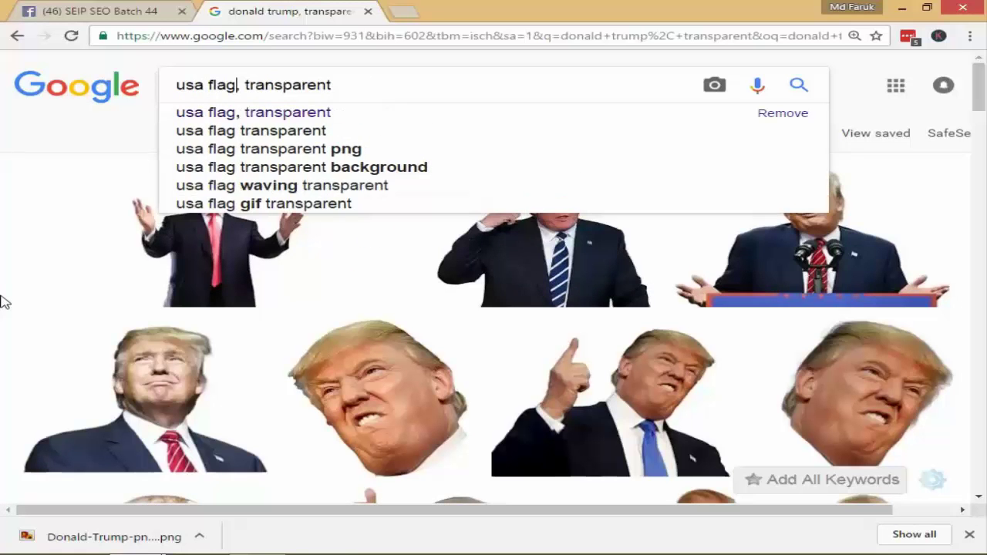
key("Return")
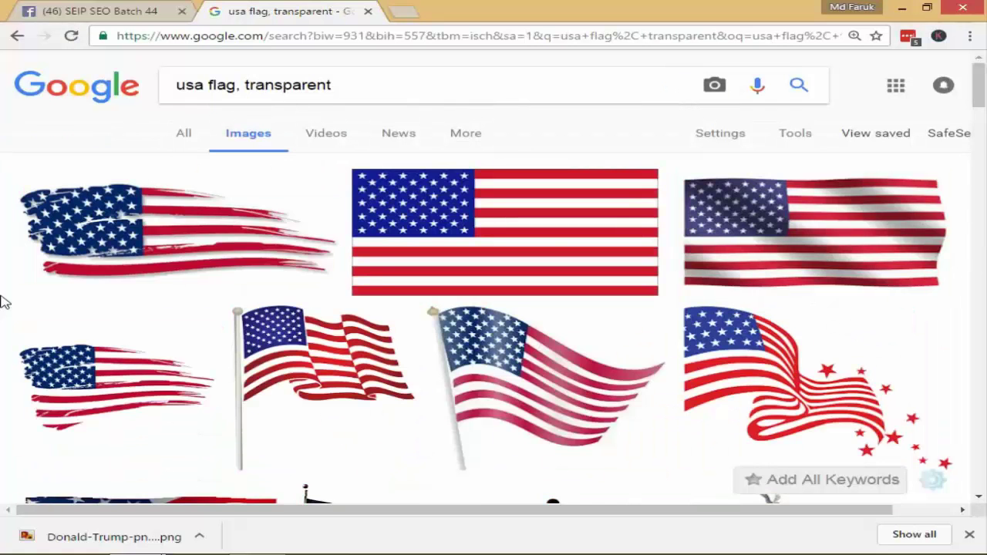
Open the first brush-stroke USA flag result from pngall.com in a new tab and switch to it.
right_click(87, 225)
left_click(104, 231)
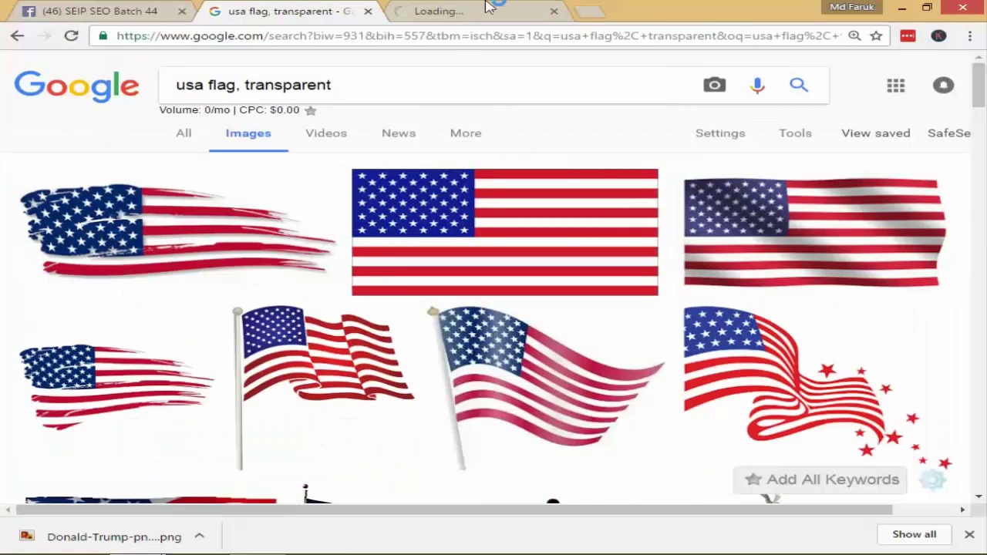
scroll(434, 71, "down", 3)
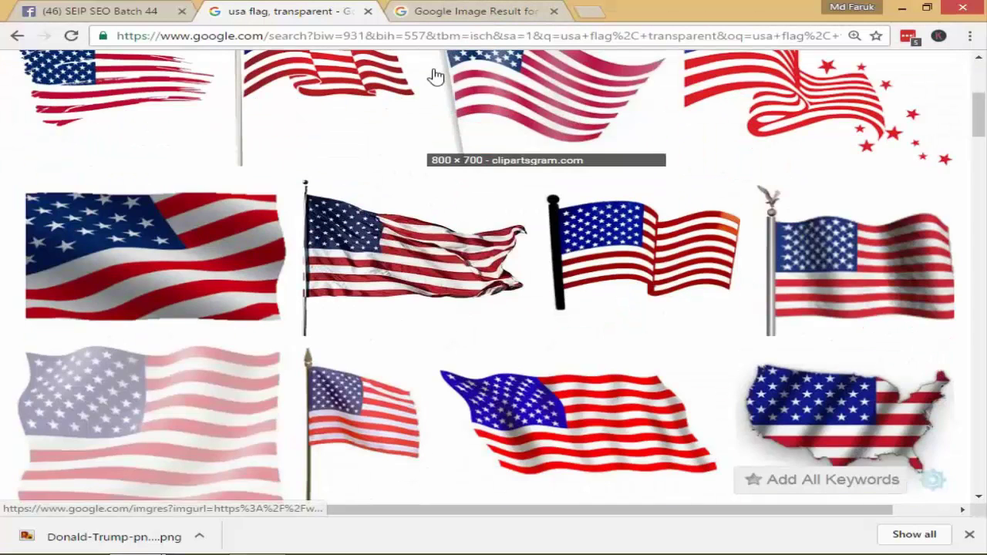
scroll(434, 73, "up", 4)
left_click(475, 11)
Save the brush-stroke flag to the Desktop as the PNG image America-Flag and close its preview.
right_click(367, 249)
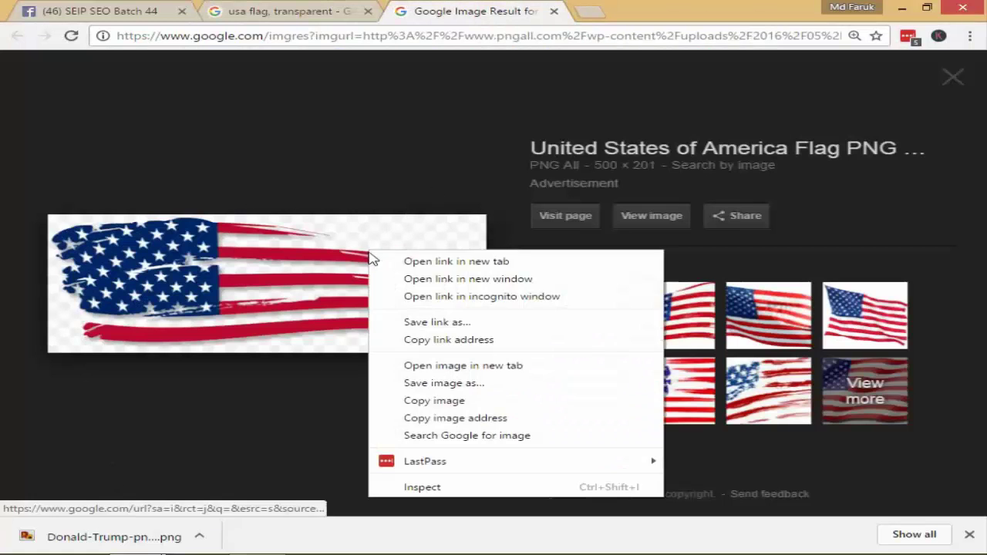
left_click(427, 380)
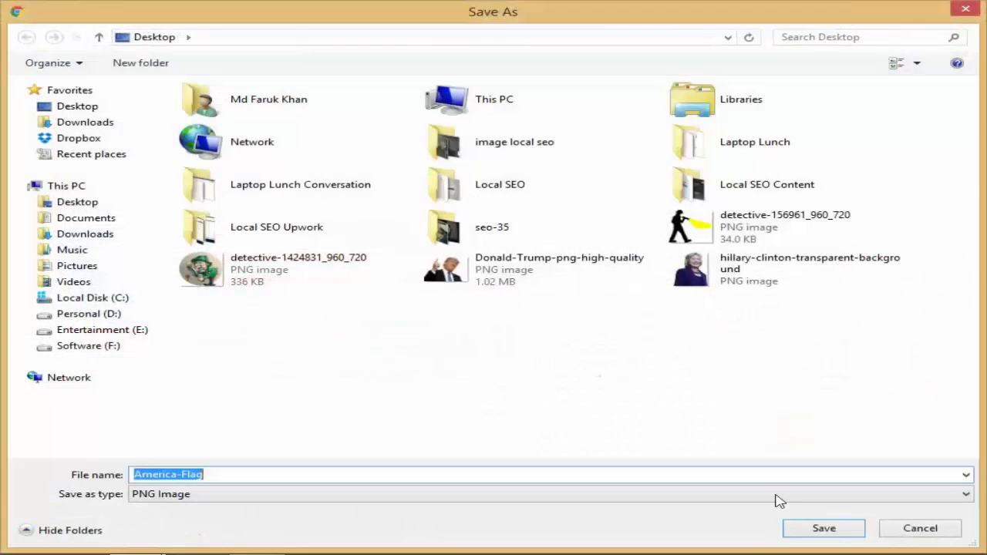
left_click(851, 533)
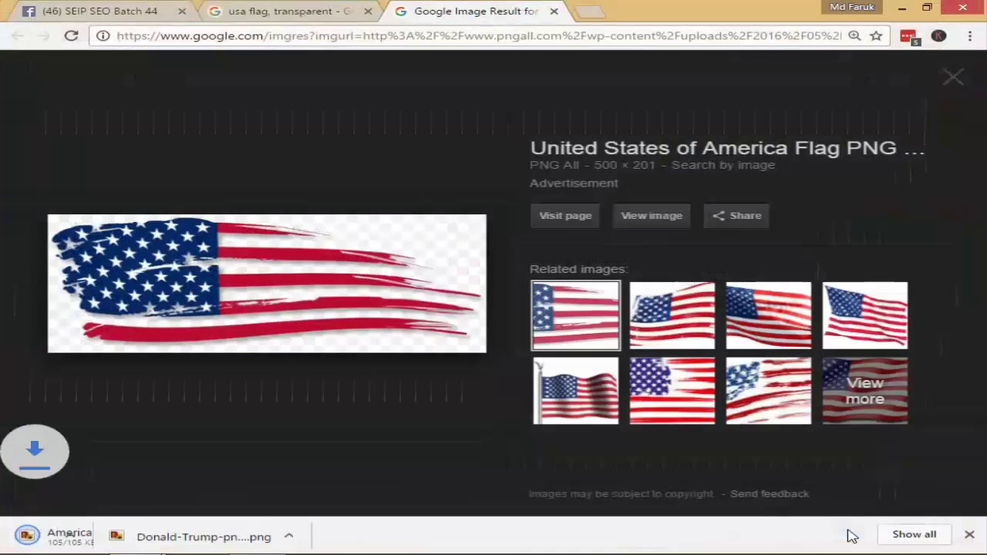
left_click(552, 11)
scroll(247, 146, "up", 1)
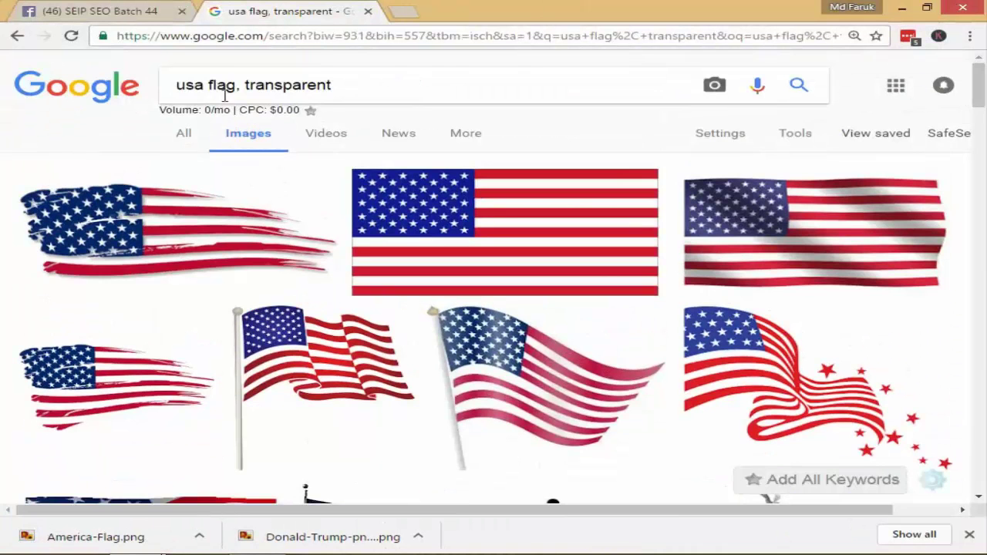
Change the image search to "vs, transparent" and run it.
left_click_drag(236, 84, 115, 83)
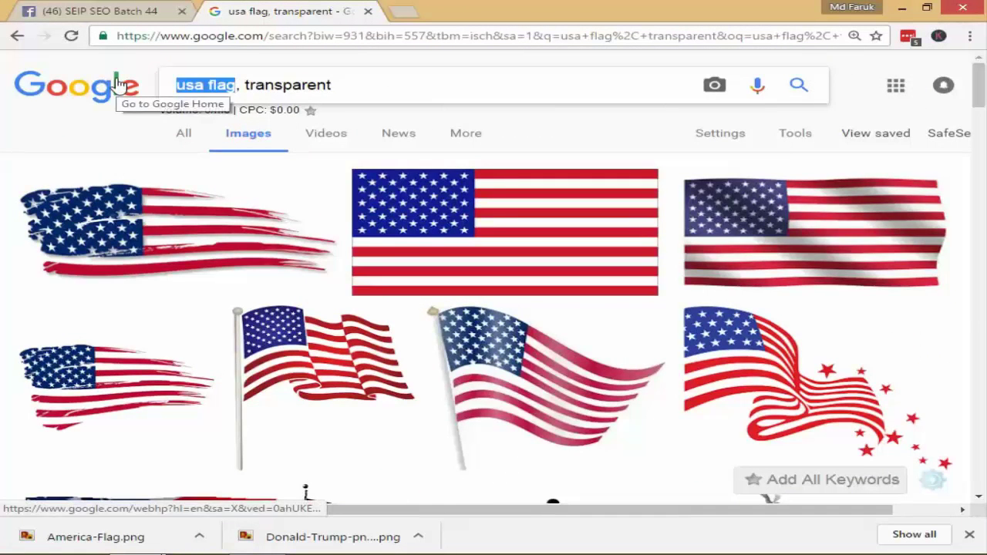
type("vs")
key("Return")
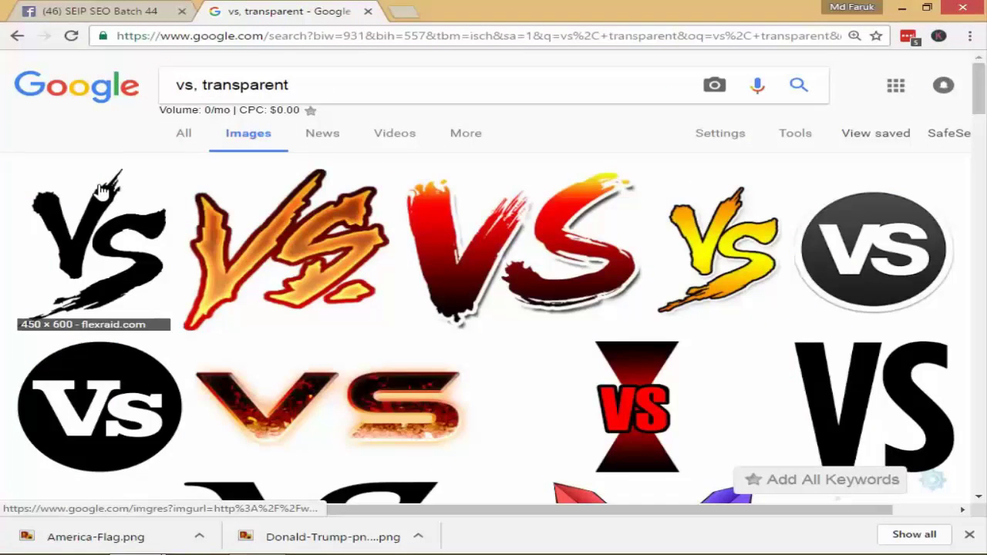
Open the red-to-yellow gradient brush VS image in a new tab, save it to the Desktop as a PNG, and close its preview.
right_click(449, 230)
left_click(480, 239)
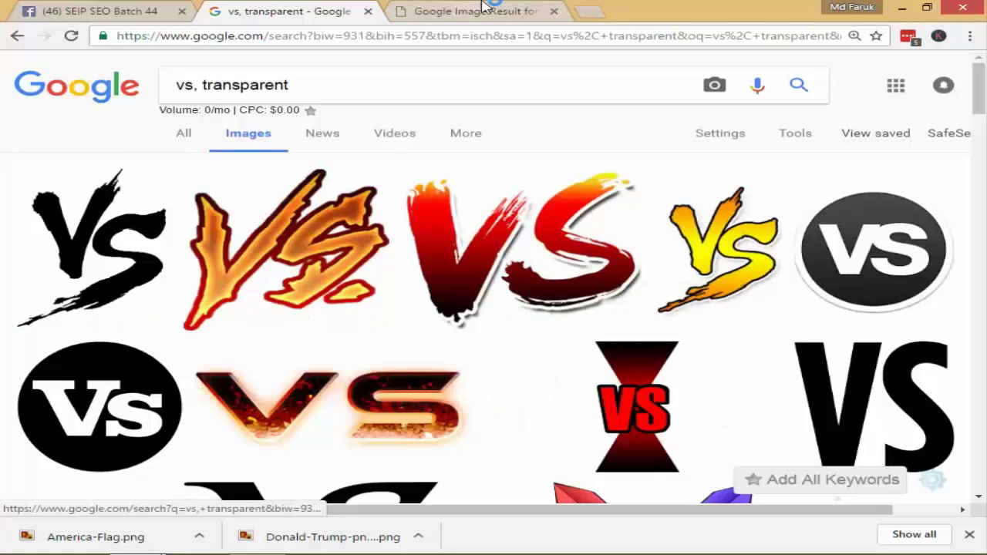
key("ctrl+Tab")
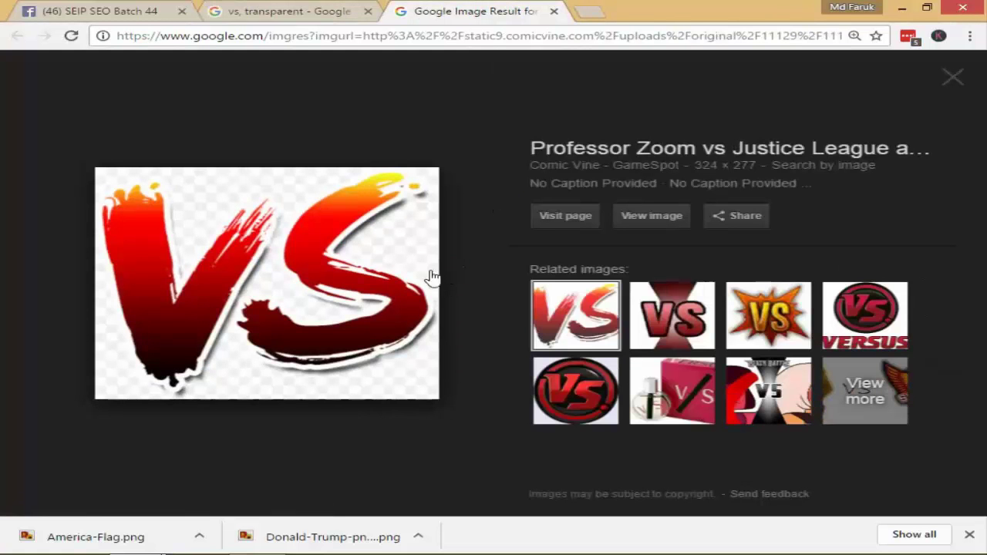
right_click(205, 210)
left_click(275, 342)
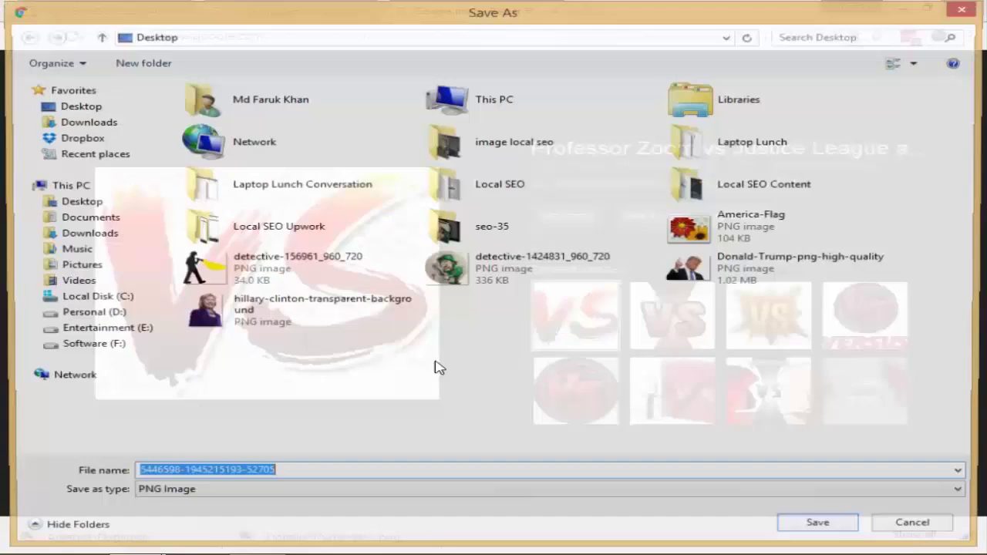
left_click(819, 527)
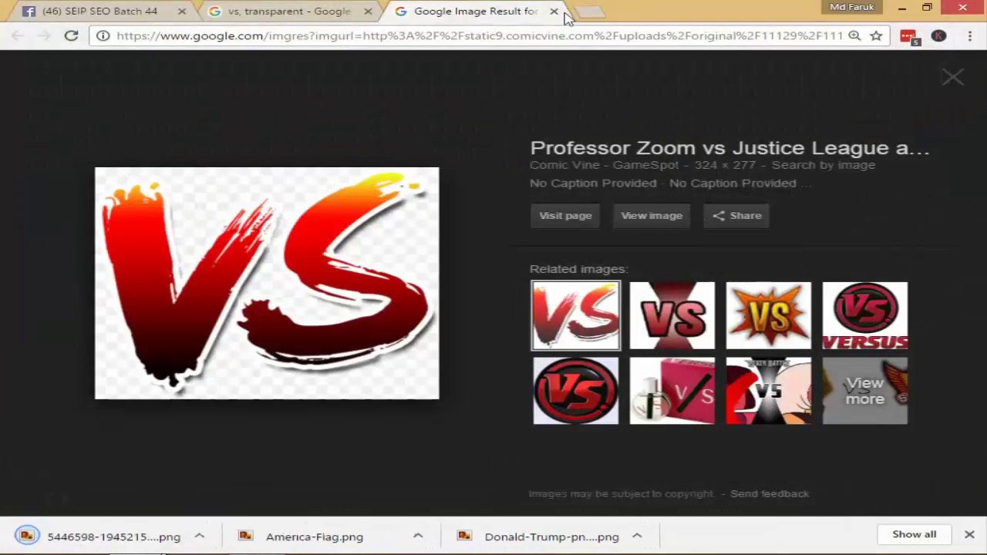
left_click(553, 11)
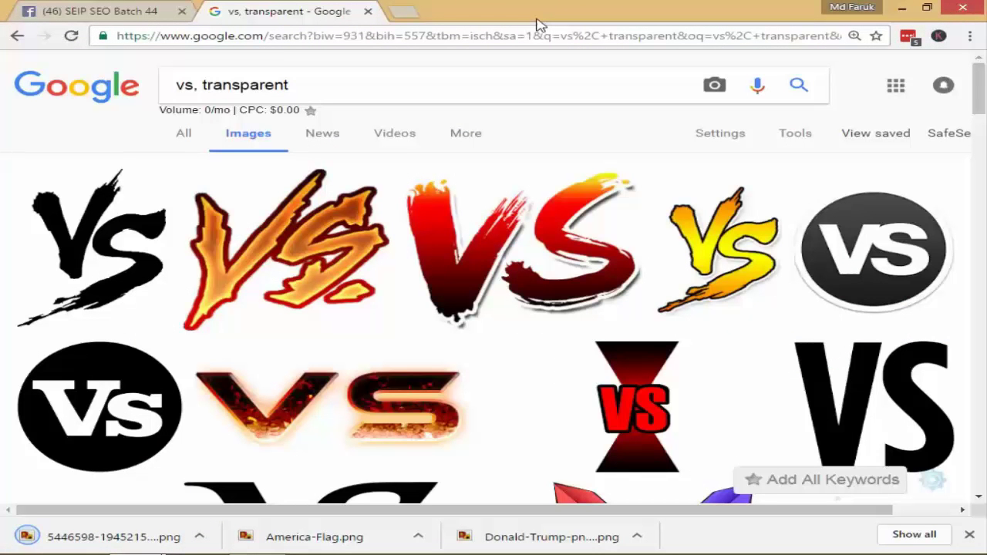
Replace the whole search text with the suggested query "hillary clinton" and run it.
left_click_drag(360, 81, 11, 59)
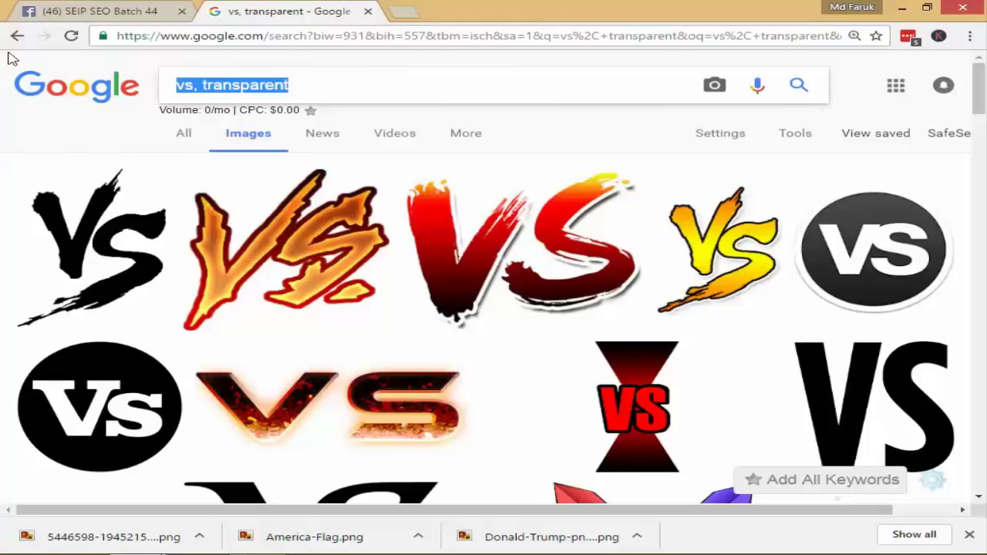
type("hil")
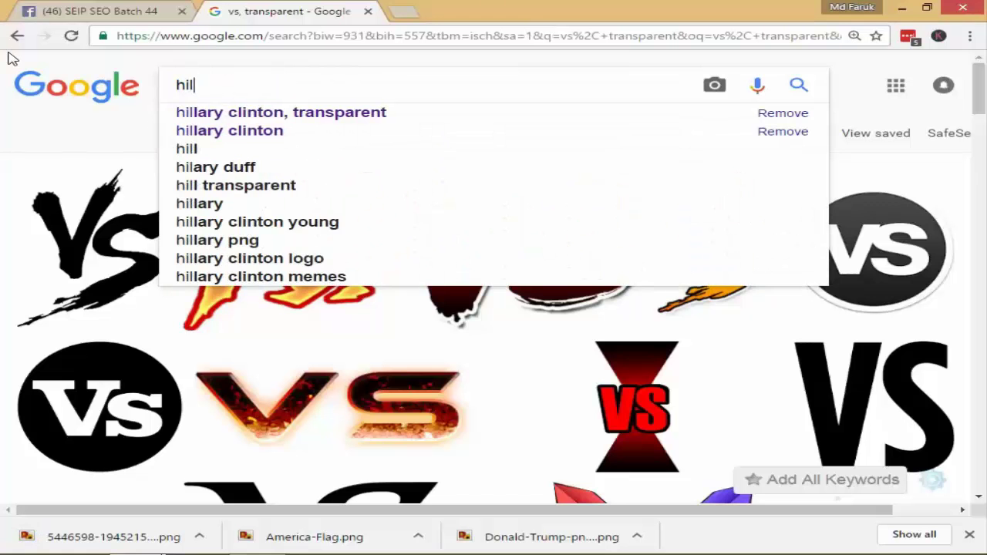
key("Down")
key("Down")
key("Return")
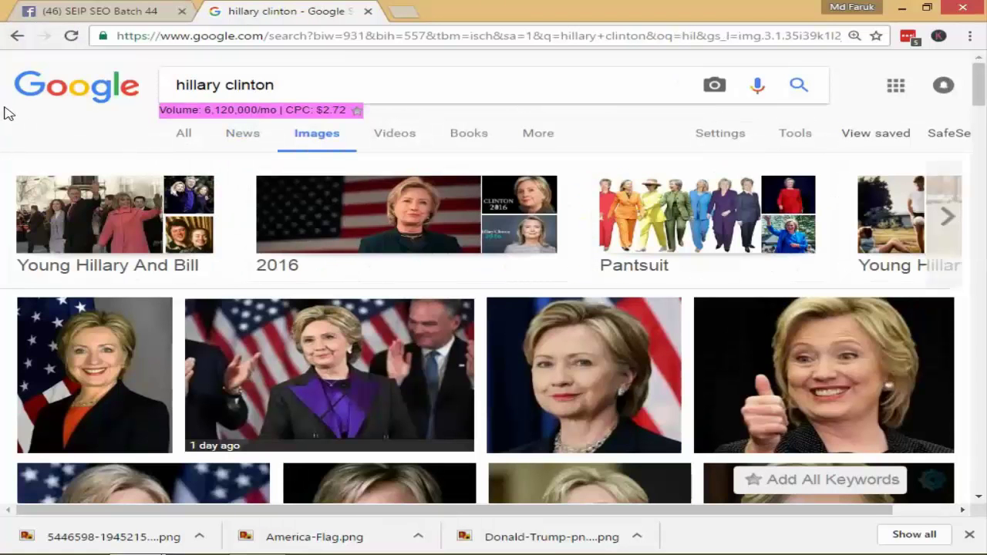
Preview the Wikipedia portrait of Hillary Clinton, save it to the Desktop as a JPEG, and close the preview.
left_click(87, 344)
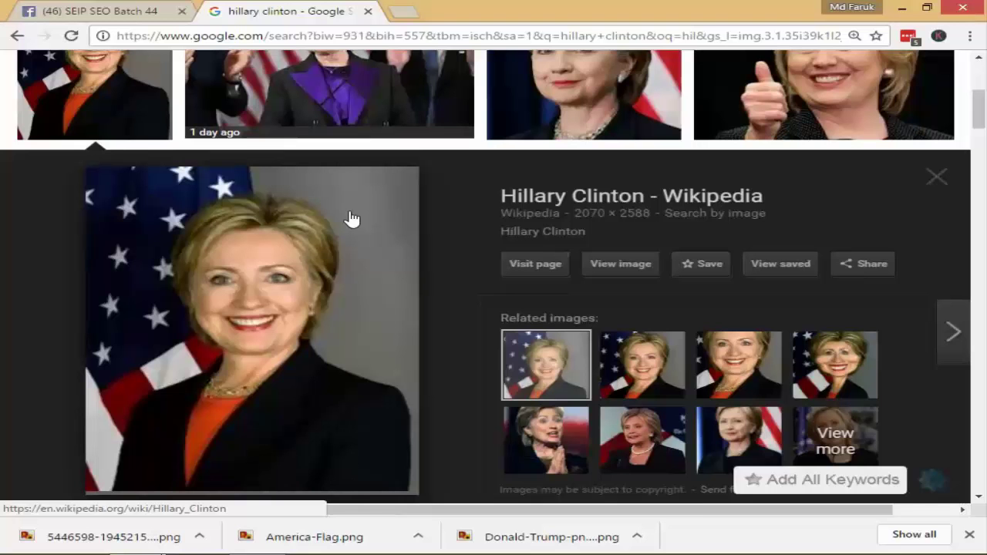
left_click(969, 534)
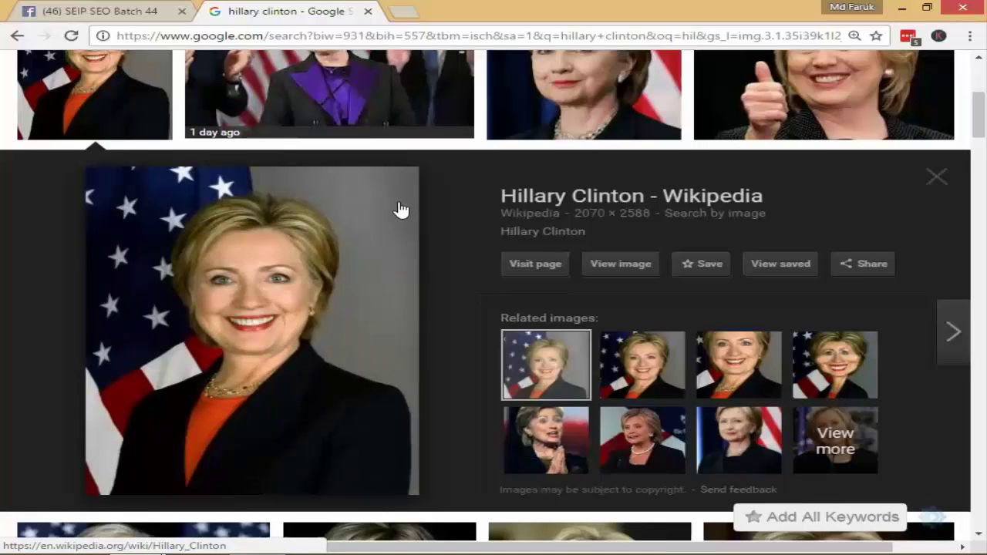
right_click(346, 198)
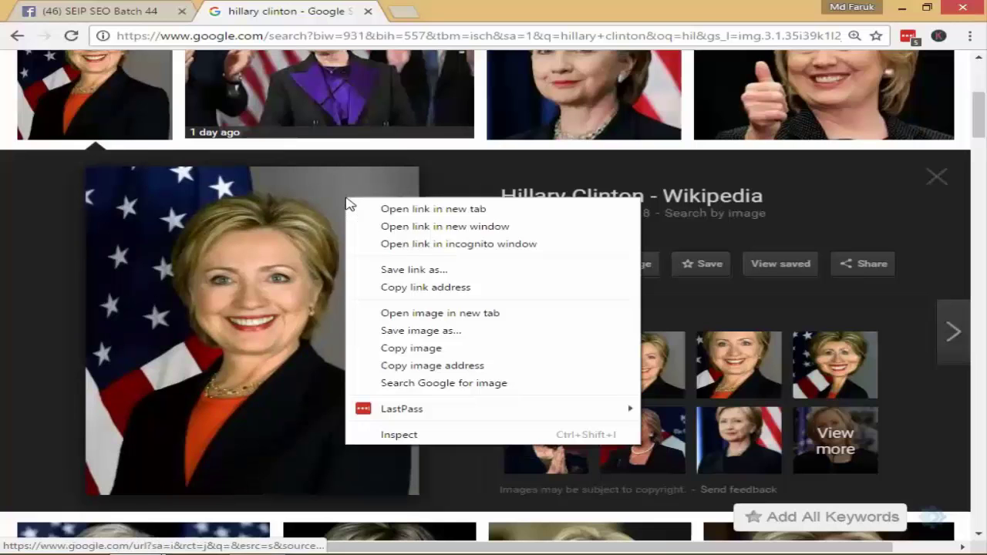
left_click(409, 330)
left_click(822, 529)
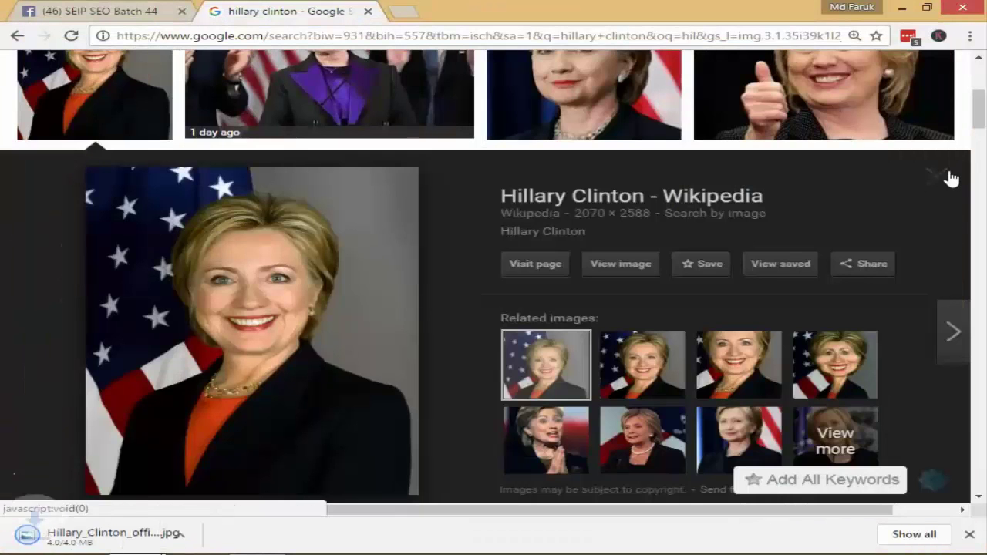
key("Escape")
scroll(486, 224, "up", 5)
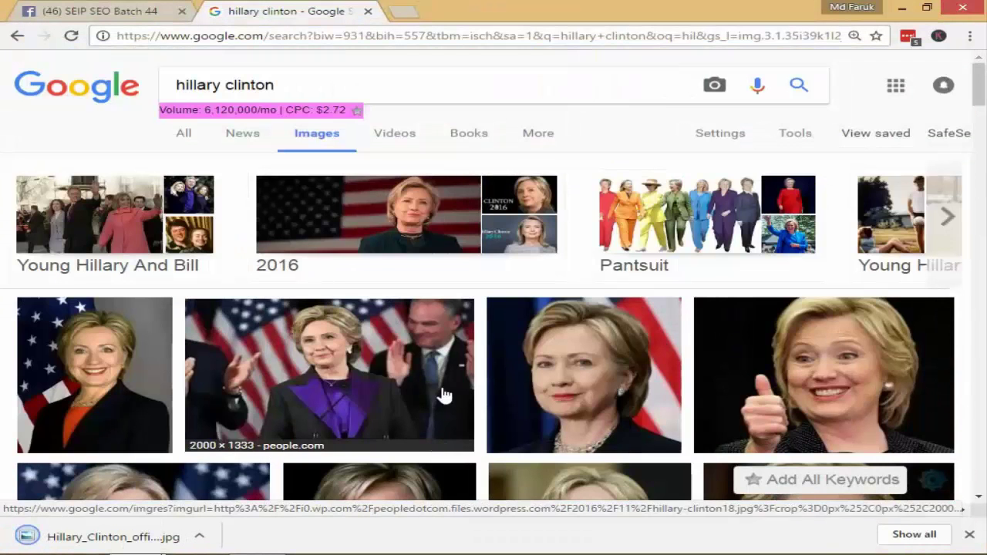
Run a search by image by uploading Hillary_Clinton_official_Secretary_of_State_portrait_crop from the Desktop.
left_click(410, 300)
left_click(714, 88)
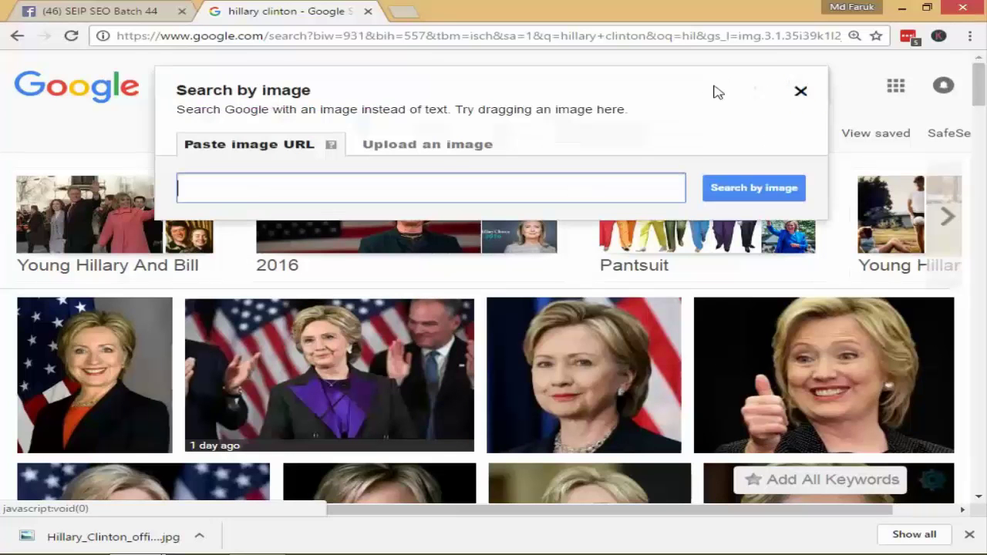
left_click(435, 151)
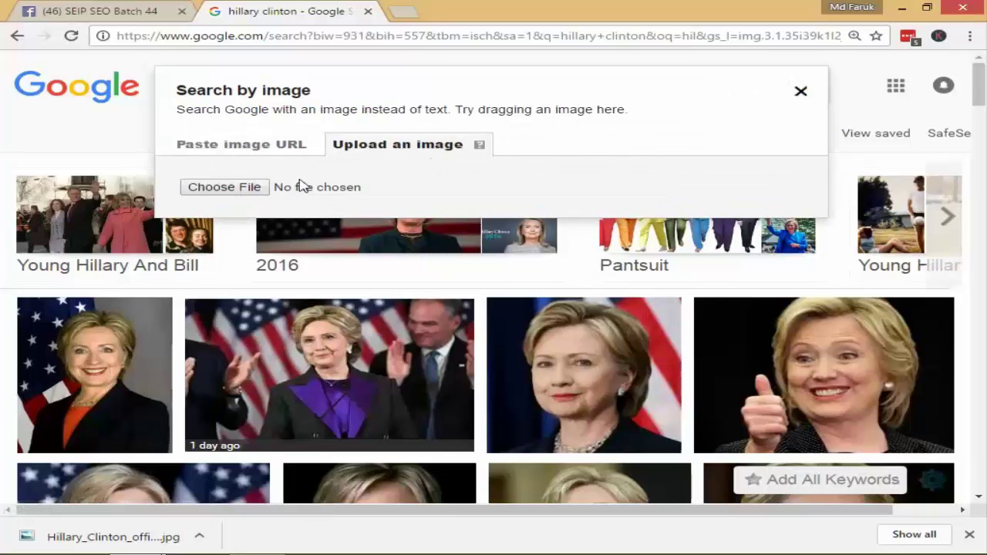
left_click(256, 188)
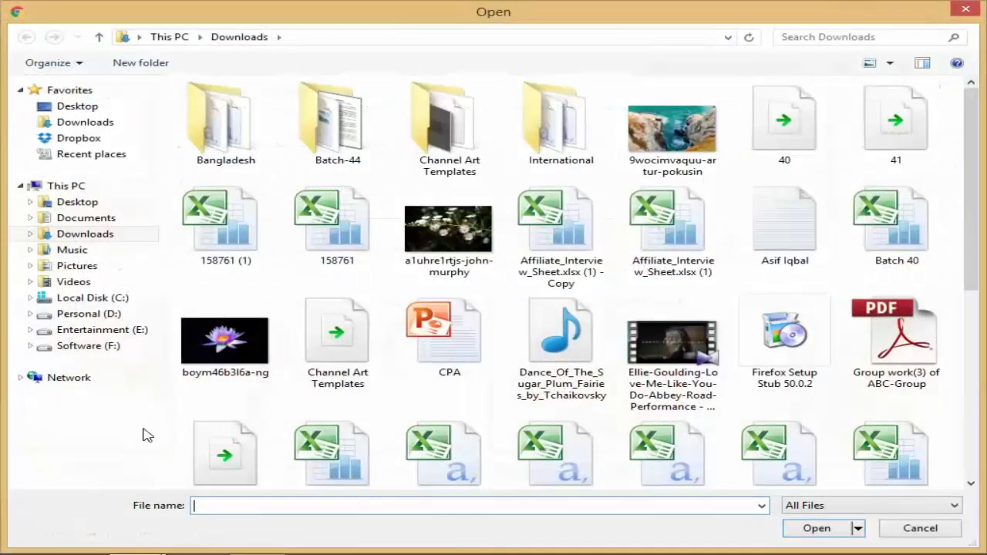
left_click(101, 123)
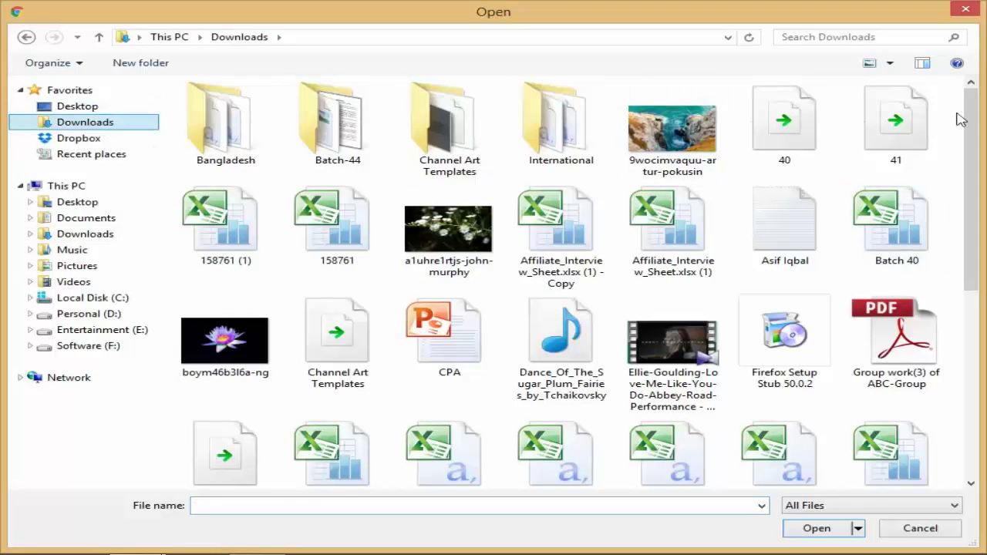
left_click(85, 106)
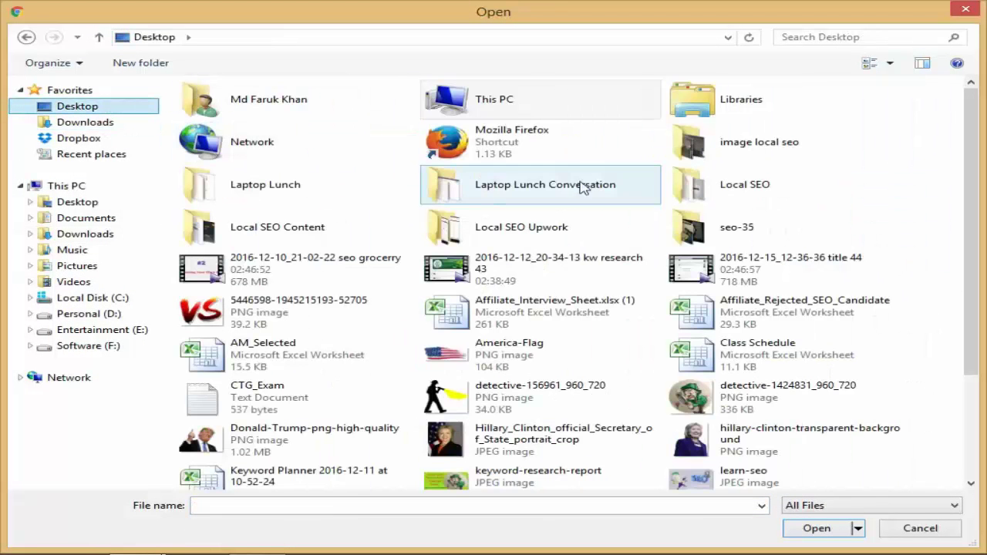
double_click(555, 443)
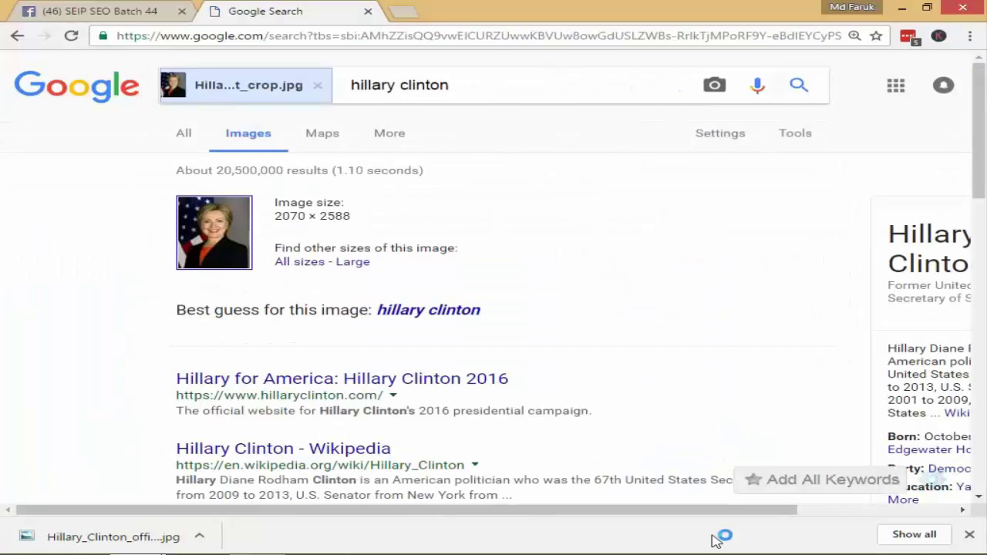
Dismiss the download bar and open the other sizes of the uploaded portrait from its thumbnail.
left_click(966, 530)
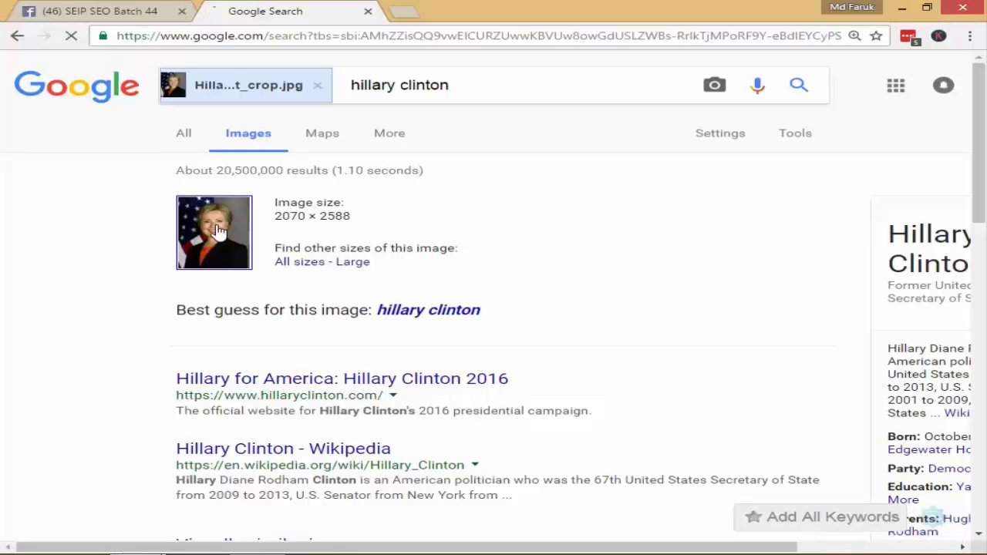
left_click(218, 231)
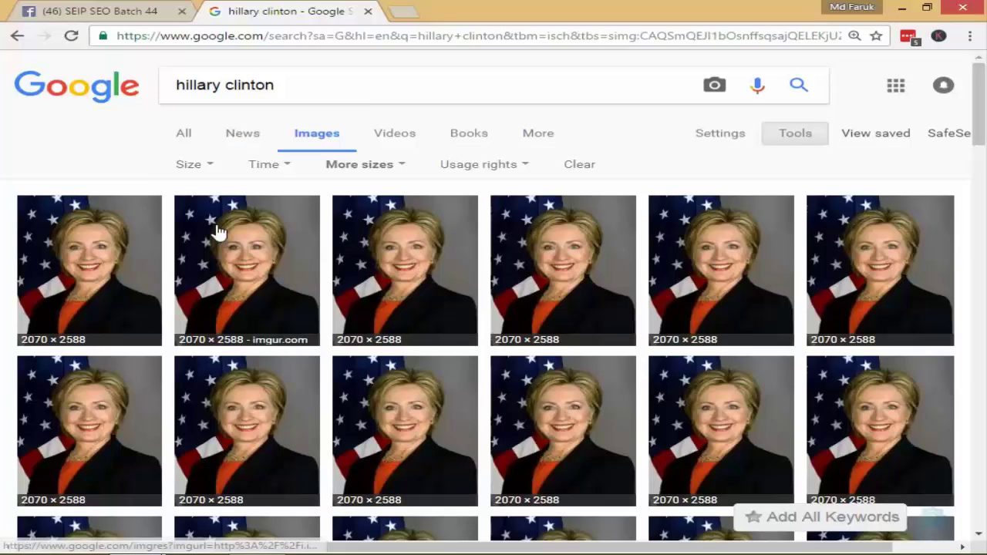
scroll(223, 235, "down", 5)
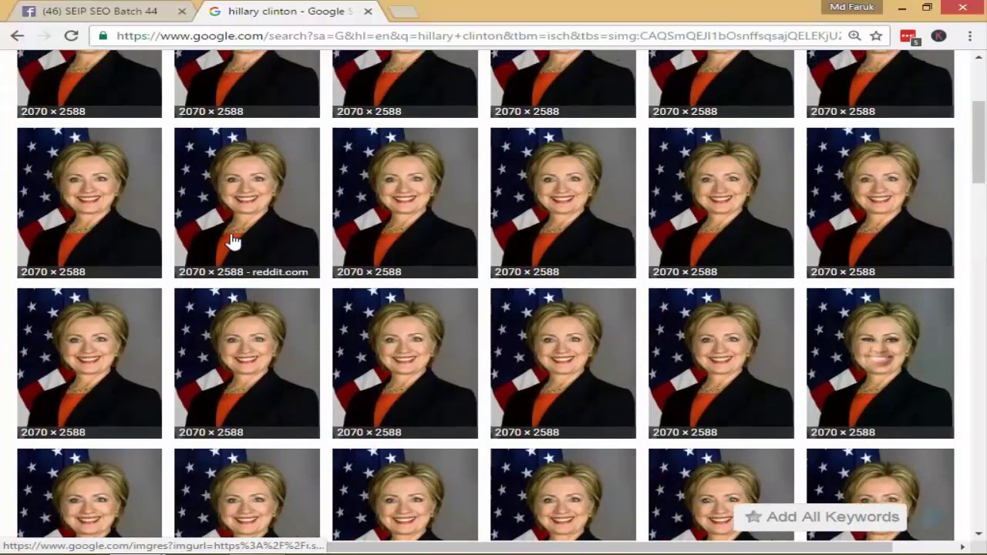
scroll(231, 241, "up", 5)
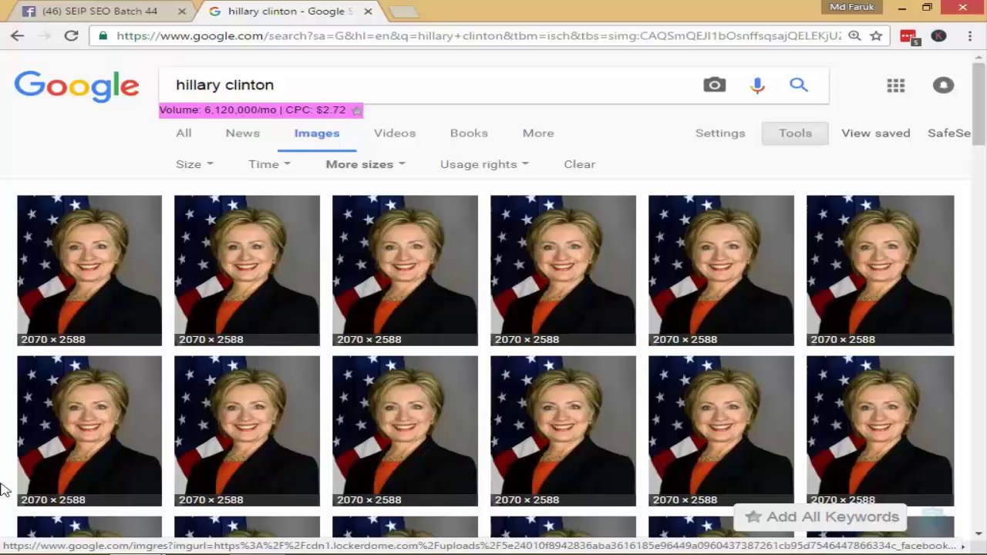
Launch Adobe Photoshop from the installed programs.
key("super")
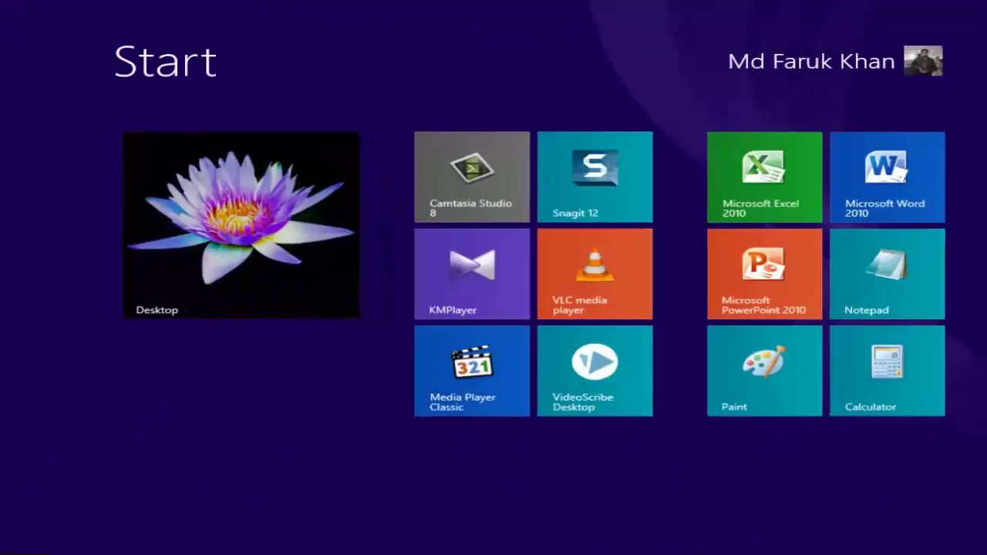
scroll(508, 328, "down", 3)
left_click(664, 364)
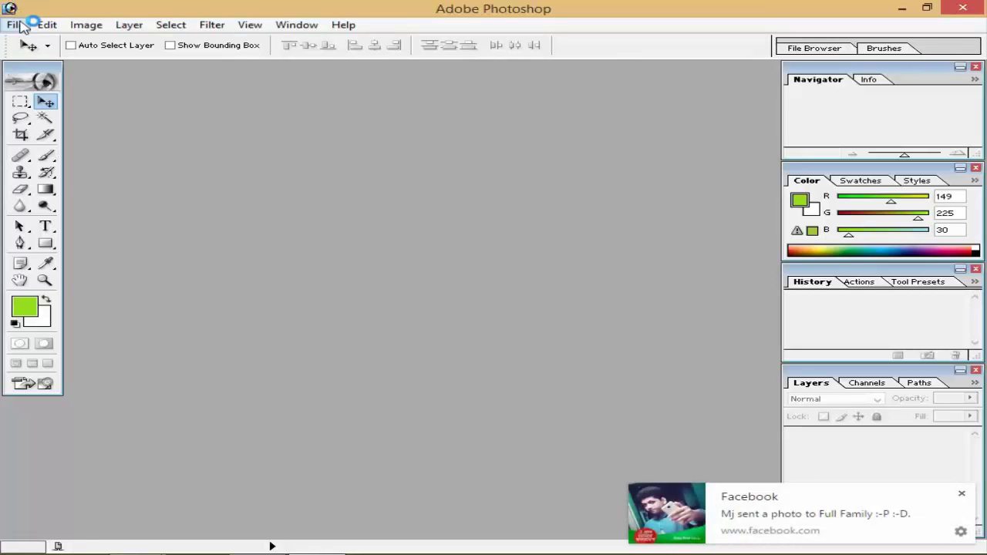
Create a new RGB document with white contents, 1379 pixels wide and 789 pixels high at 72 pixels/inch.
left_click(15, 25)
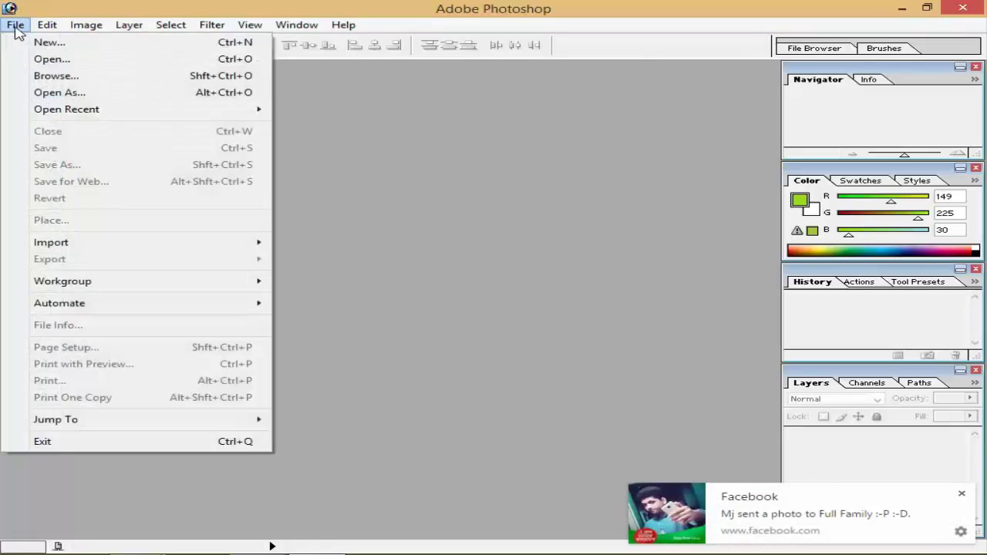
left_click(30, 41)
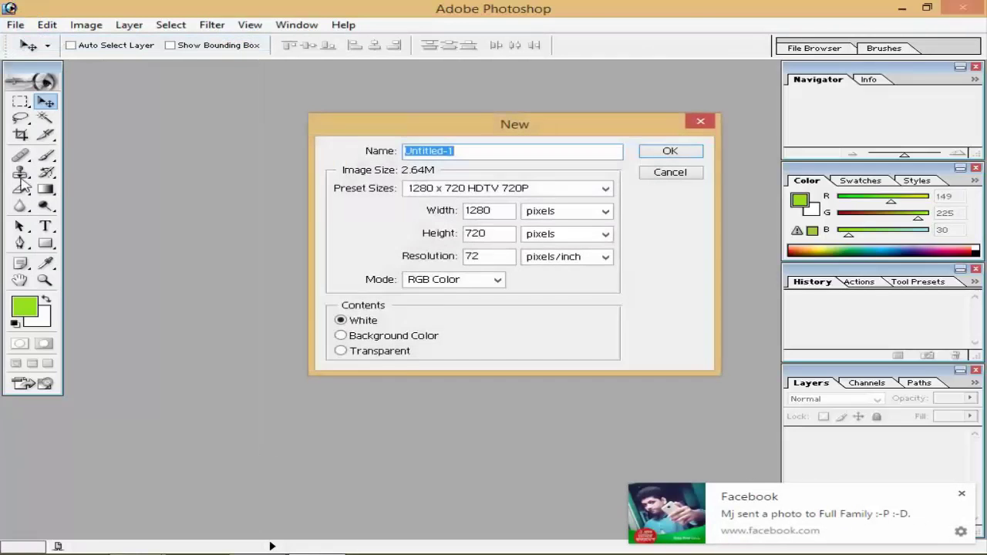
double_click(504, 211)
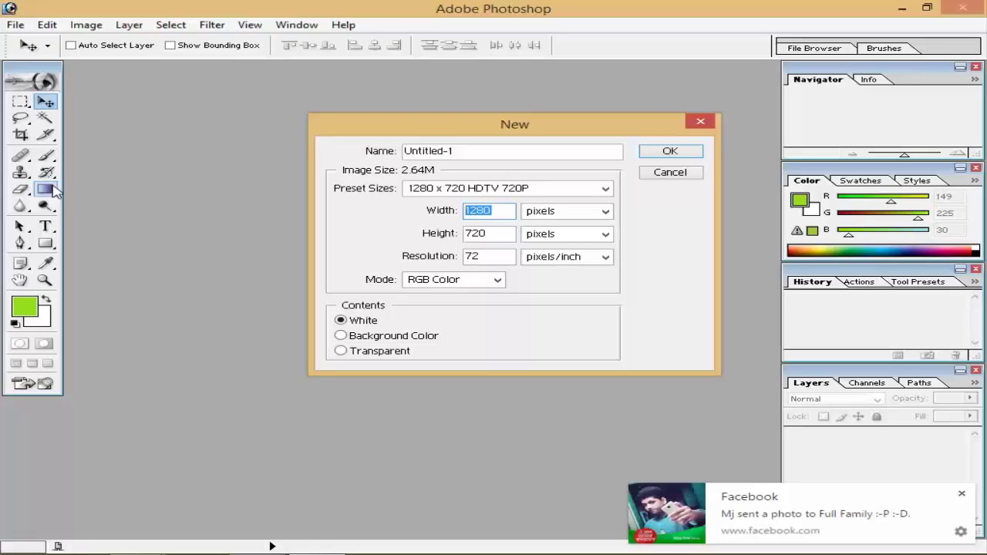
type("1379")
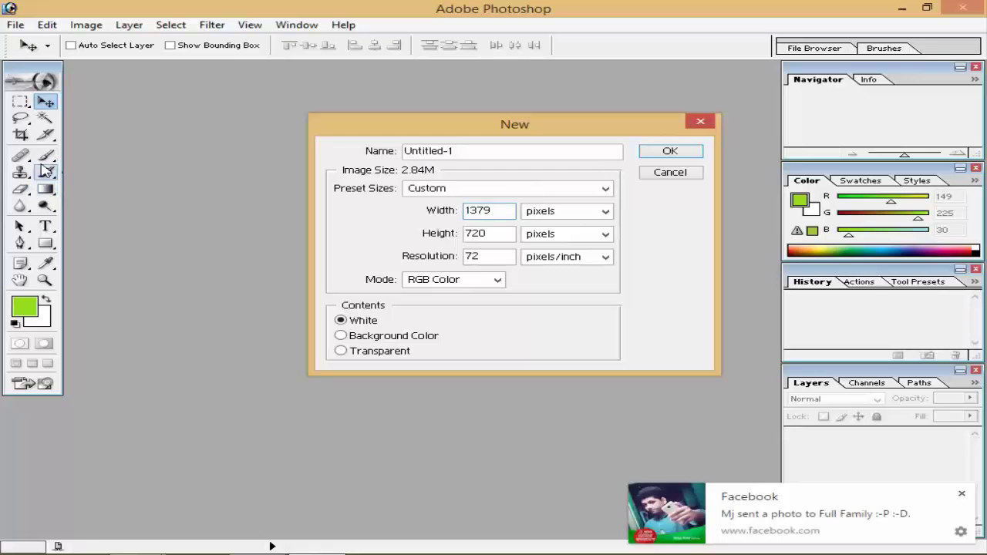
double_click(496, 232)
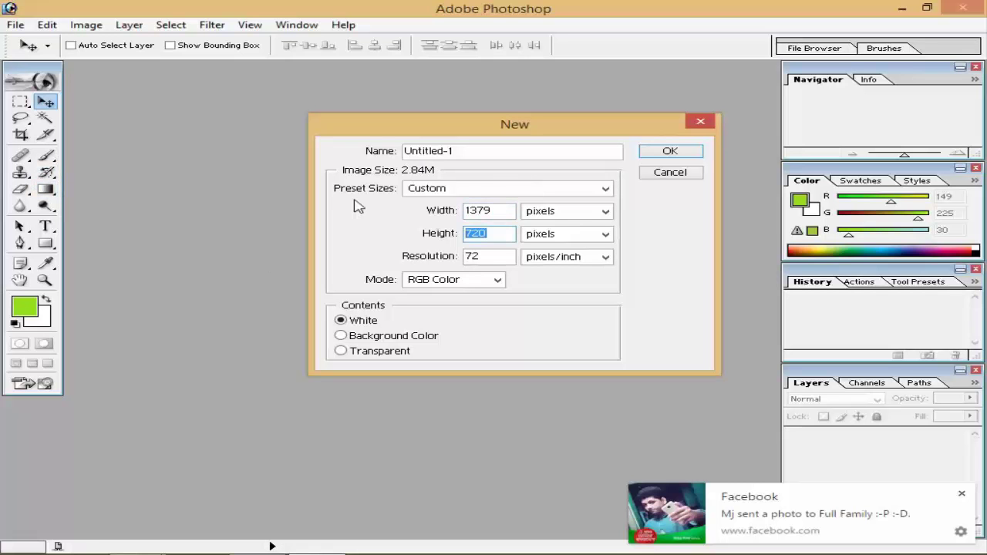
type("789")
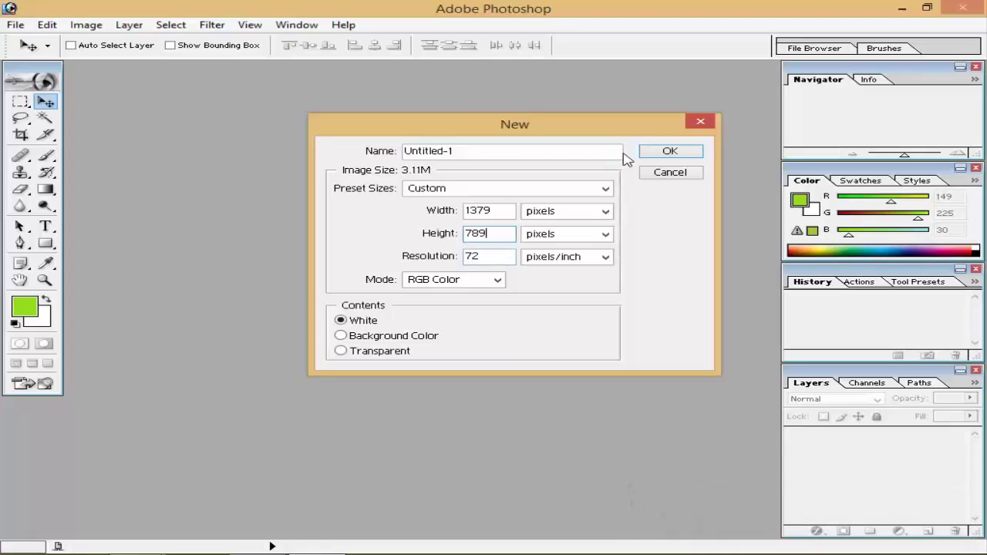
left_click(660, 152)
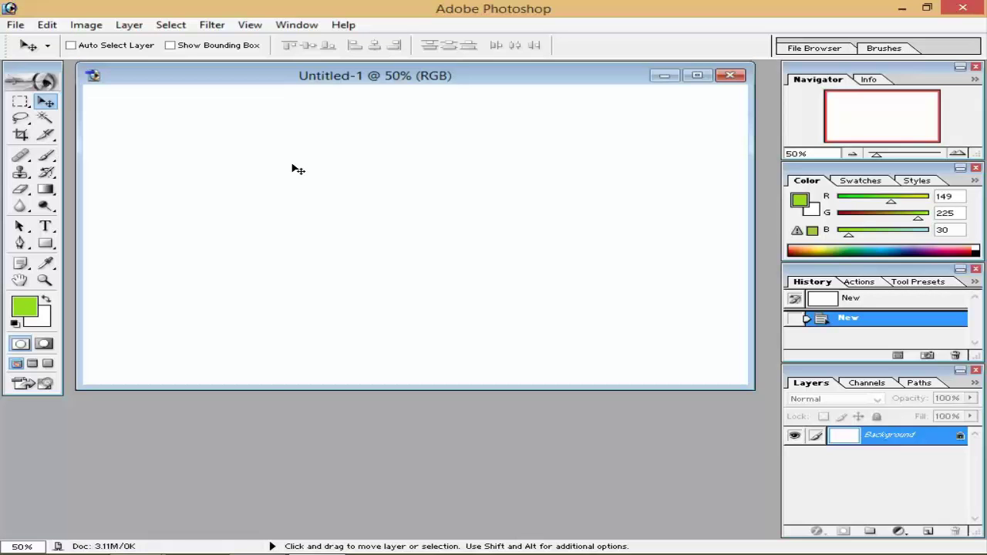
Open four Desktop images together, including America-Flag, Donald-Trump-png-high-quality and hillary-clinton-transparent-background.
left_click(15, 25)
left_click(26, 25)
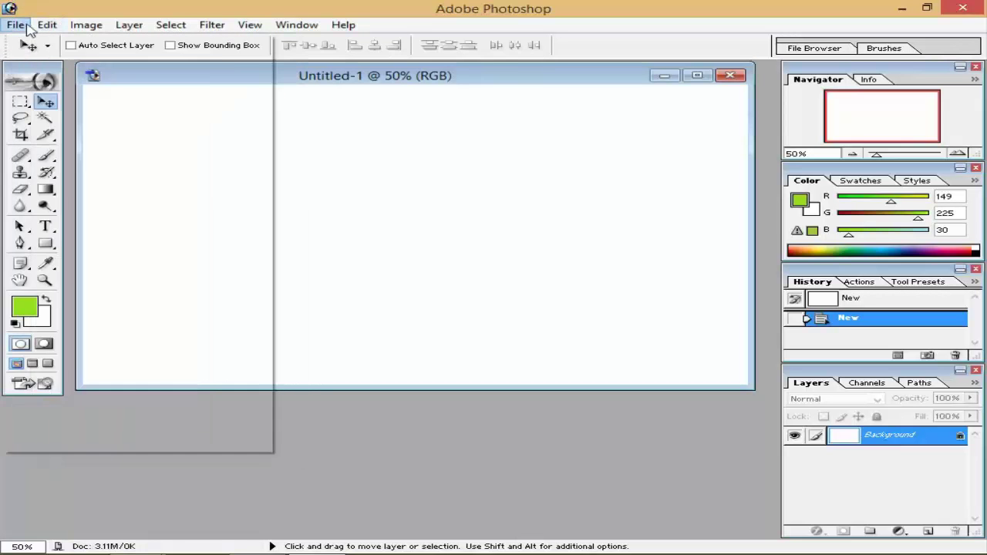
left_click(44, 57)
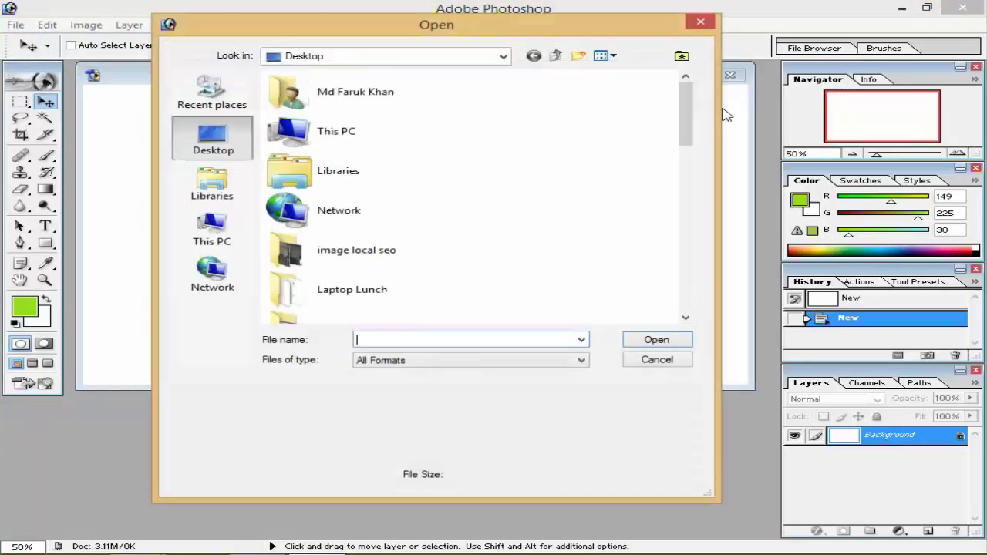
left_click_drag(689, 116, 689, 235)
left_click(455, 140)
left_click(367, 185, "ctrl")
left_click(367, 202, "ctrl")
left_click(367, 285, "ctrl")
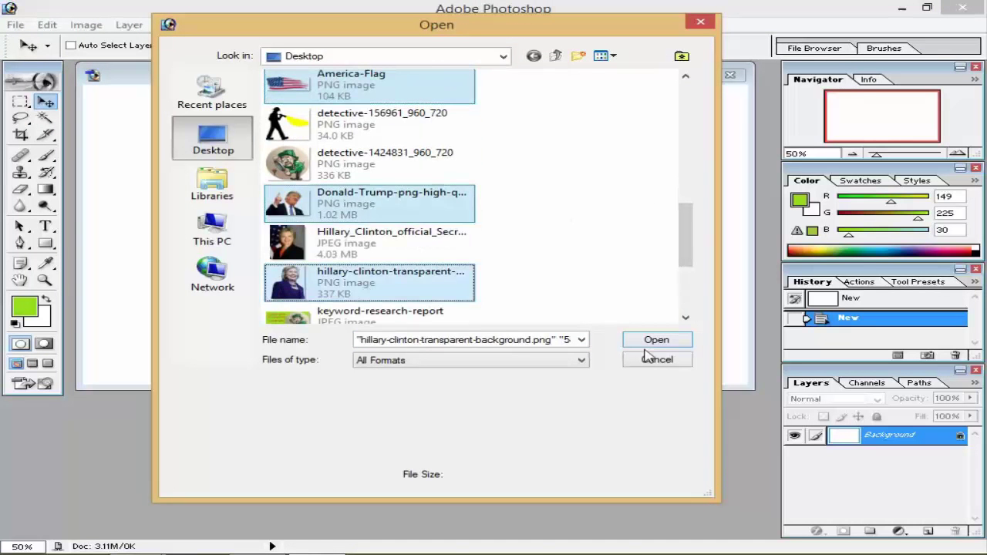
left_click(650, 342)
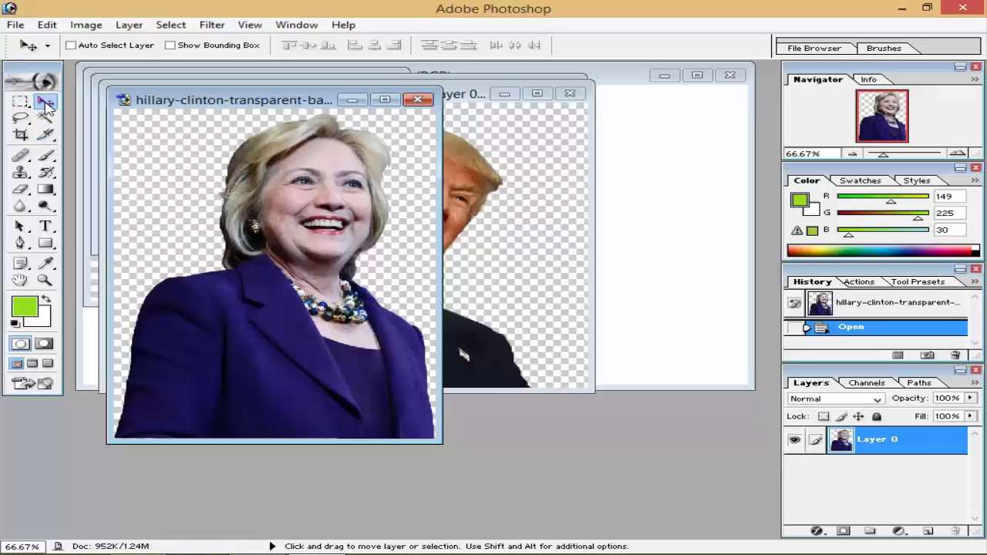
Rearrange the overlapping document windows so the blank Untitled-1 canvas and the America-Flag image are both accessible.
left_click(461, 96)
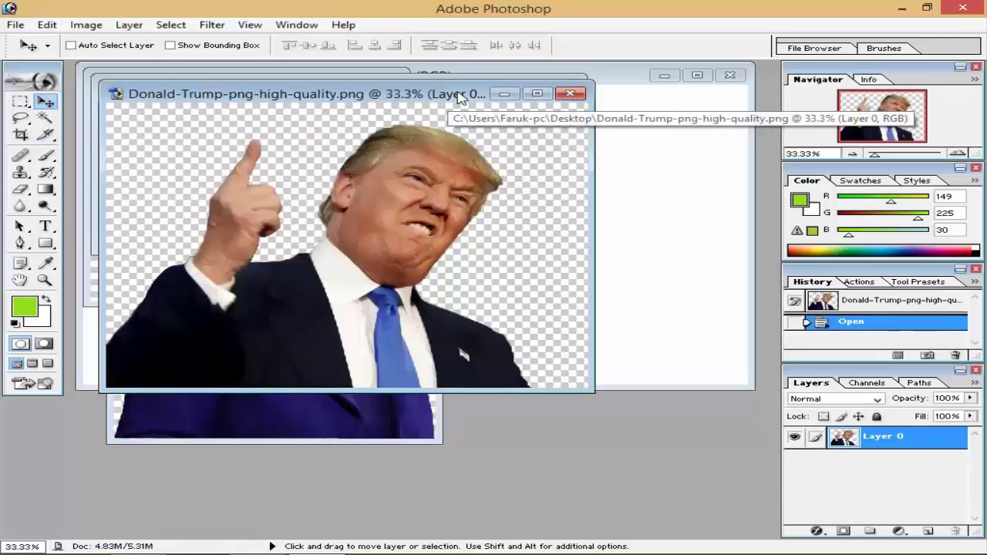
left_click(624, 137)
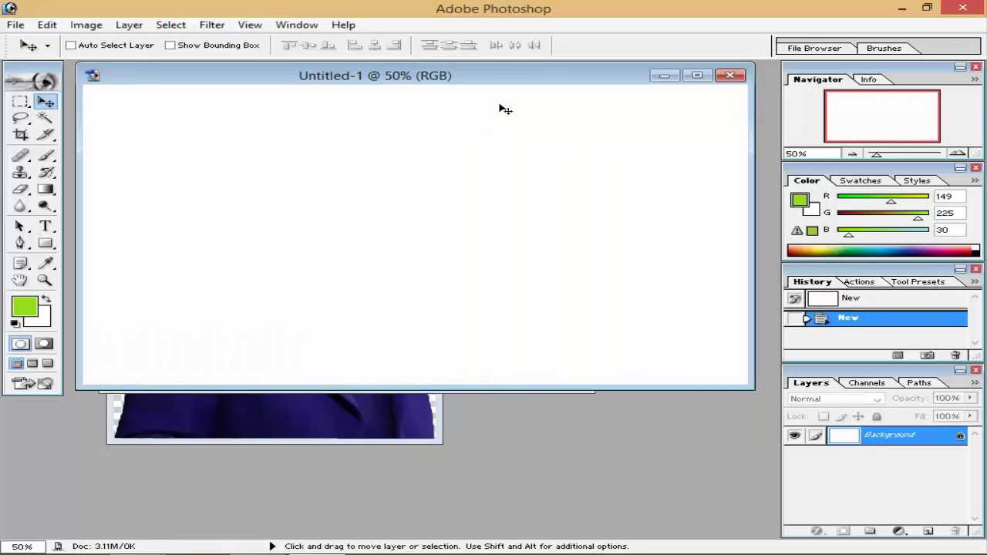
left_click_drag(512, 71, 429, 110)
left_click(429, 124)
left_click_drag(282, 122, 12, 296)
left_click(235, 101)
left_click_drag(235, 101, 27, 226)
Copy the American flag layer into Untitled-1, close the America-Flag image, and move the flag to the upper middle of the canvas.
left_click(208, 123)
left_click_drag(216, 136, 501, 303)
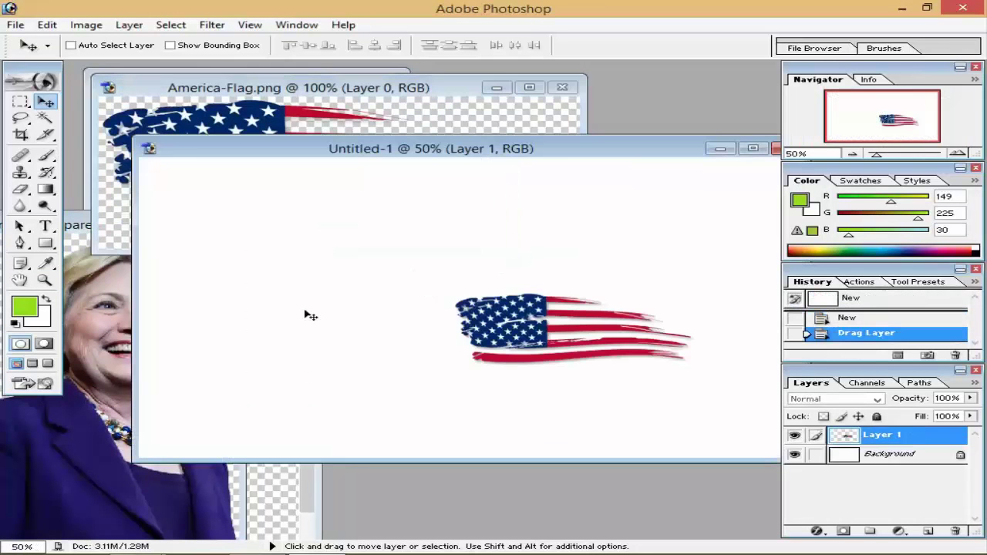
left_click(562, 87)
left_click_drag(592, 168, 450, 179)
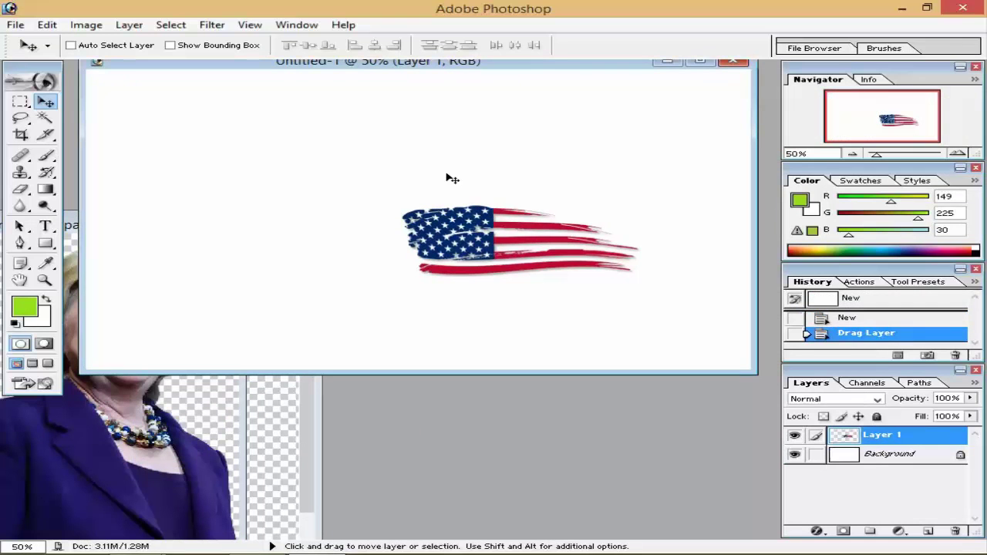
left_click_drag(460, 242, 312, 189)
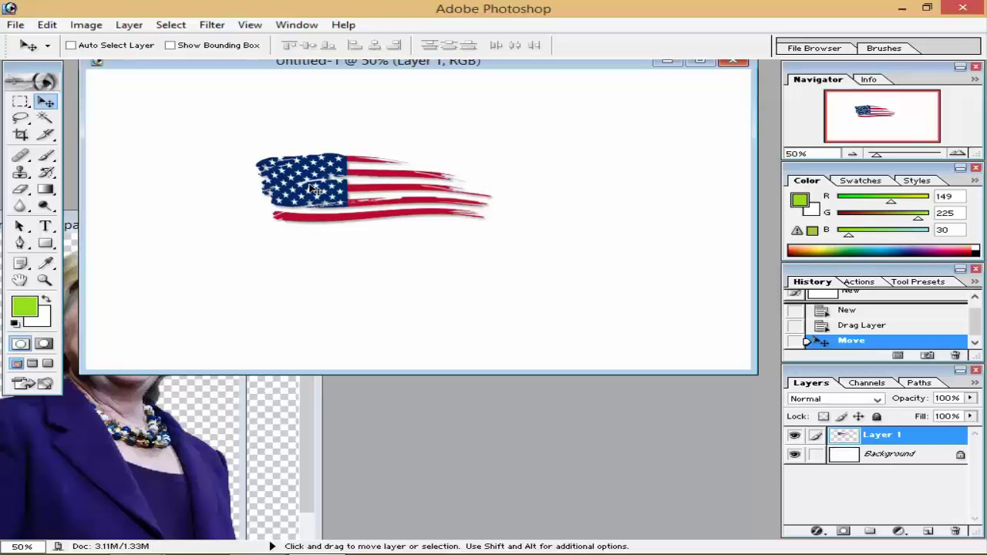
Scale the flag to about 293% width and 295% height so it spans the canvas from its top-left corner.
key("ctrl+t")
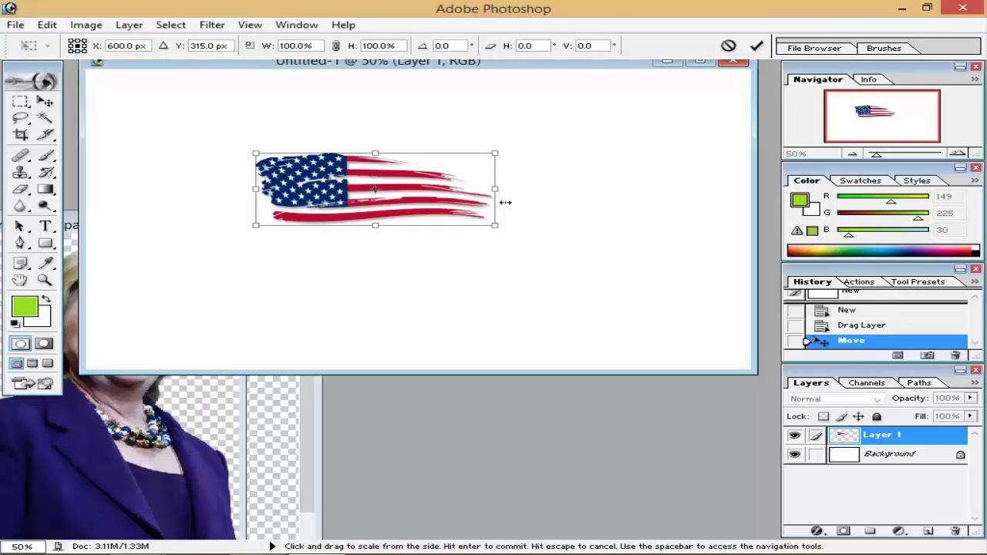
left_click_drag(494, 224, 786, 282)
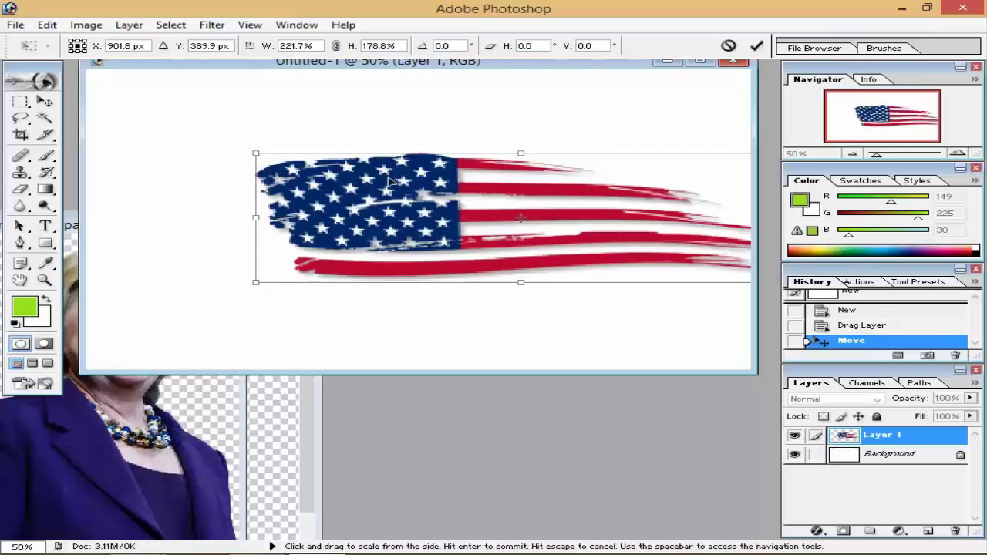
left_click_drag(255, 152, 87, 65)
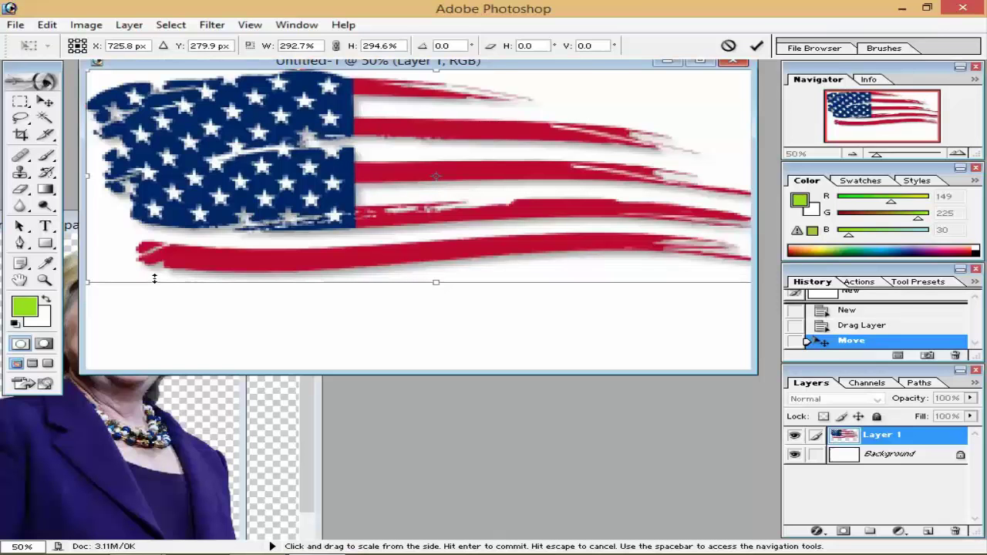
key("Return")
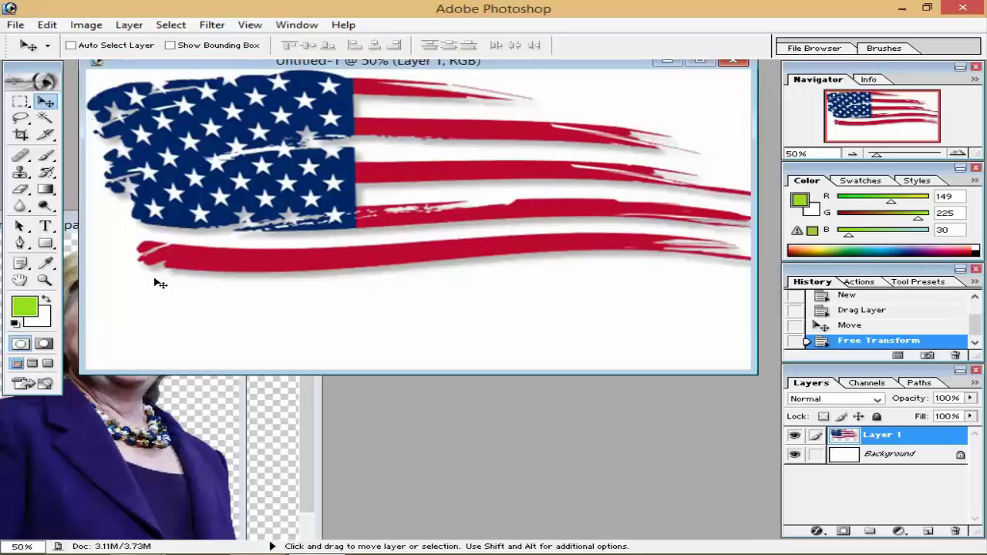
Raise the flag layer's brightness to +21 with the Brightness/Contrast adjustment.
left_click(86, 25)
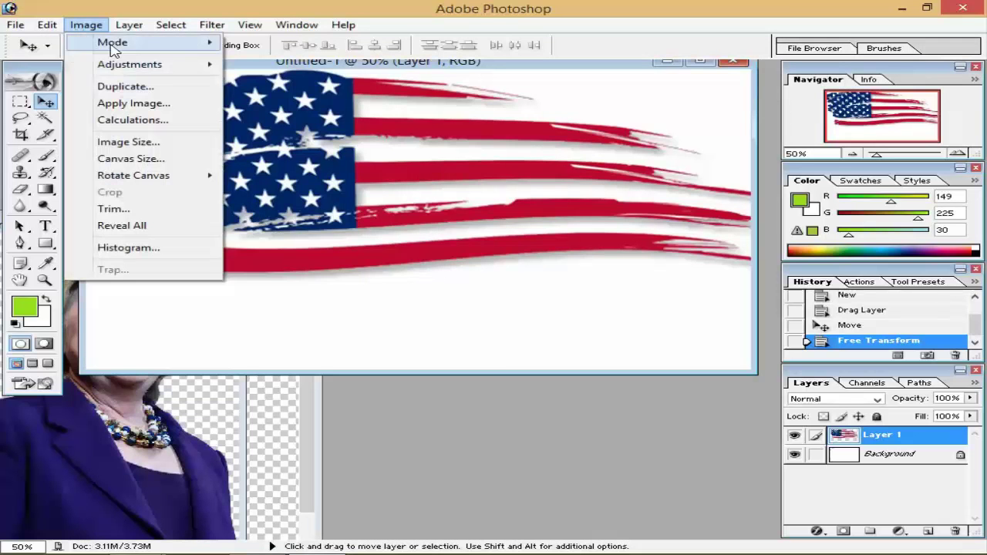
mouse_move(125, 69)
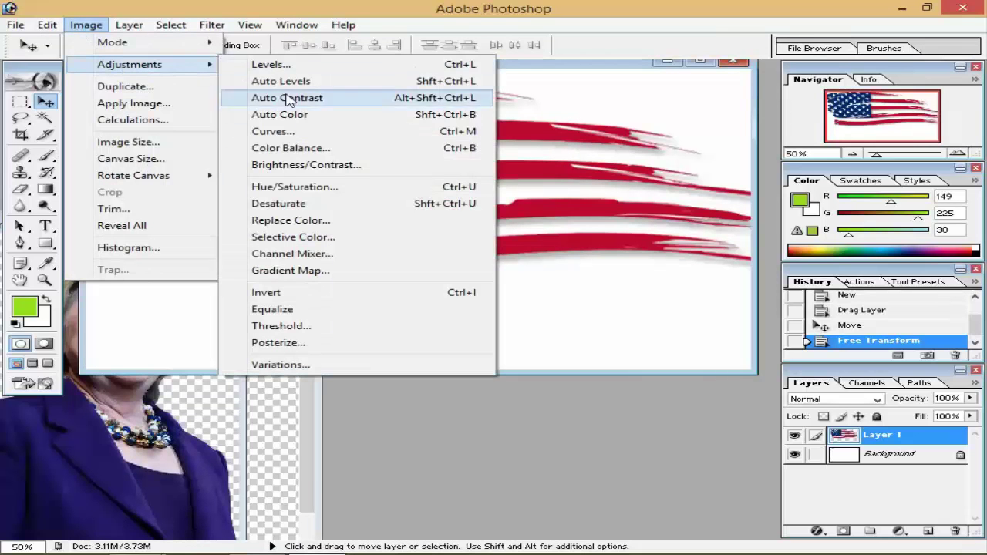
left_click(297, 163)
mouse_move(181, 420)
left_mouse_down()
mouse_move(168, 420)
mouse_move(199, 420)
left_mouse_up()
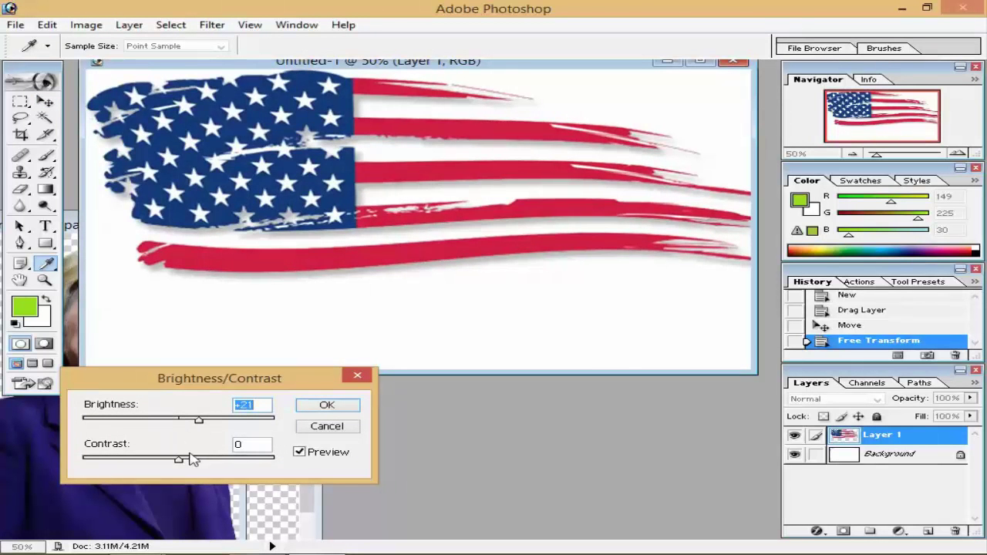
mouse_move(178, 459)
left_mouse_down()
mouse_move(121, 460)
mouse_move(177, 460)
left_mouse_up()
left_click(324, 406)
Copy the transparent Hillary Clinton cutout into Untitled-1 and place it in the canvas's lower-left corner over the flag.
key("v")
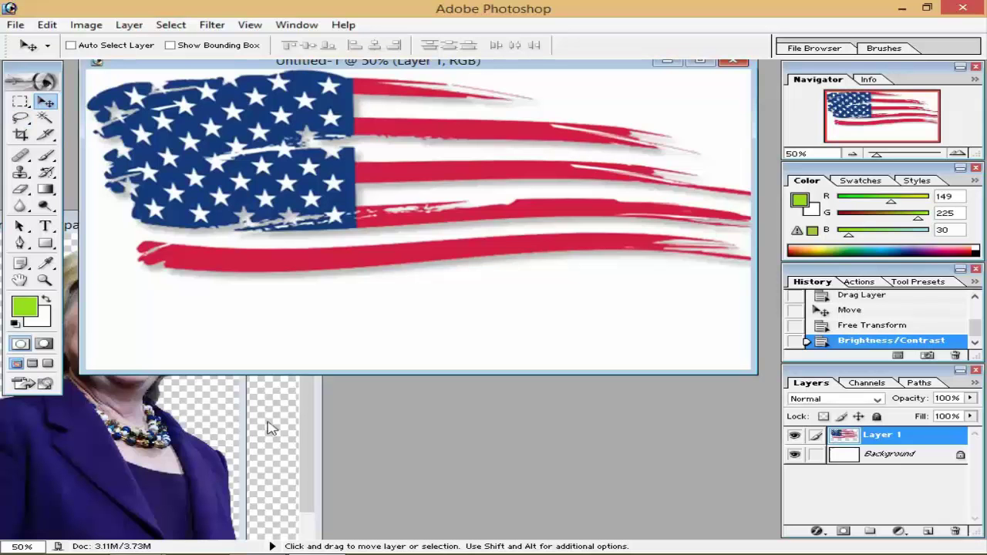
left_click(236, 394)
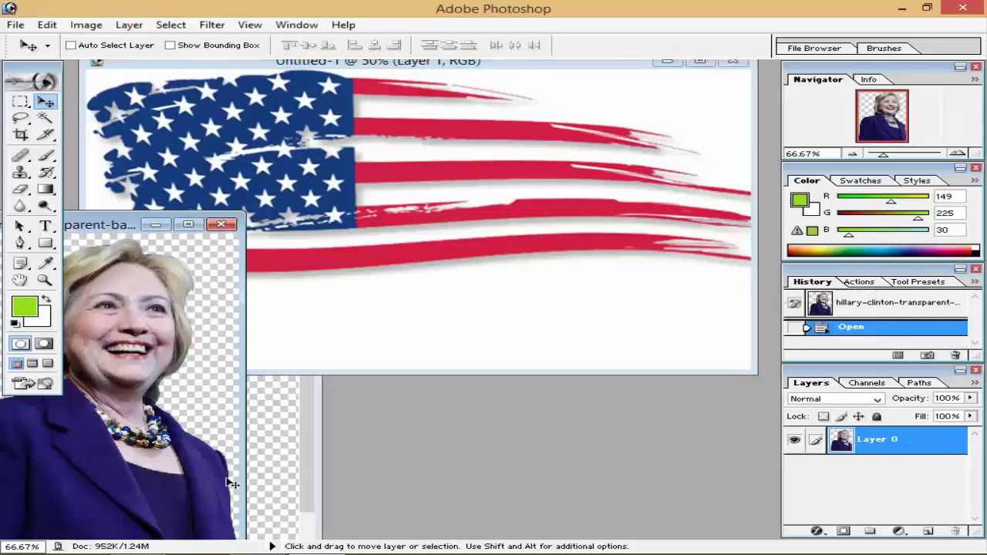
left_click_drag(231, 394, 462, 310)
left_click_drag(536, 310, 237, 226)
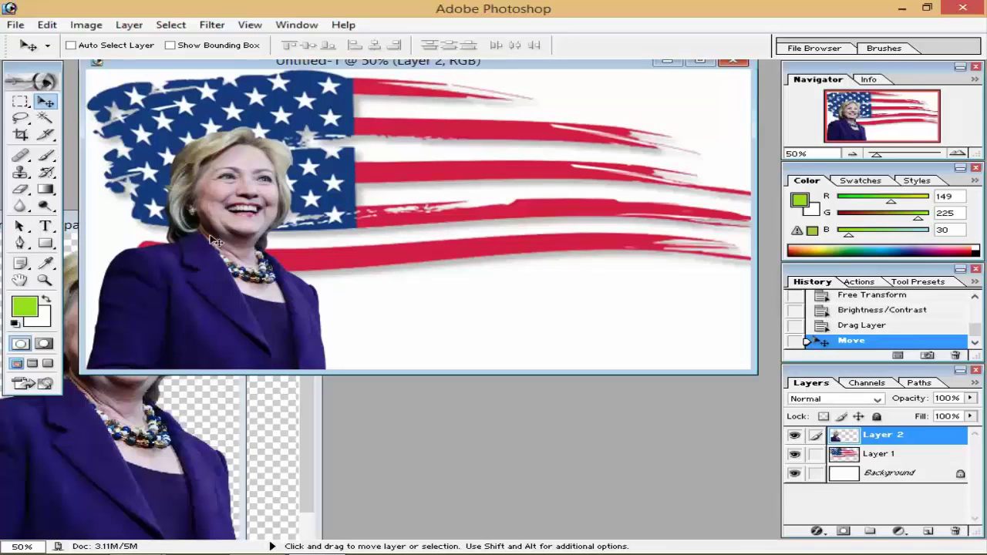
Scale the Hillary Clinton cutout proportionally to about 109% from its lower-left corner.
key("ctrl+t")
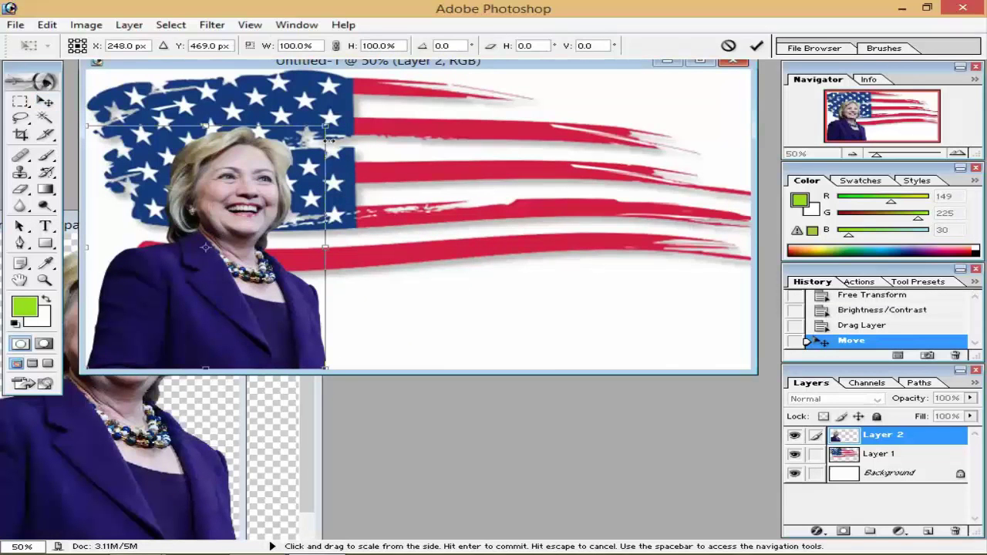
left_click_drag(327, 127, 364, 113)
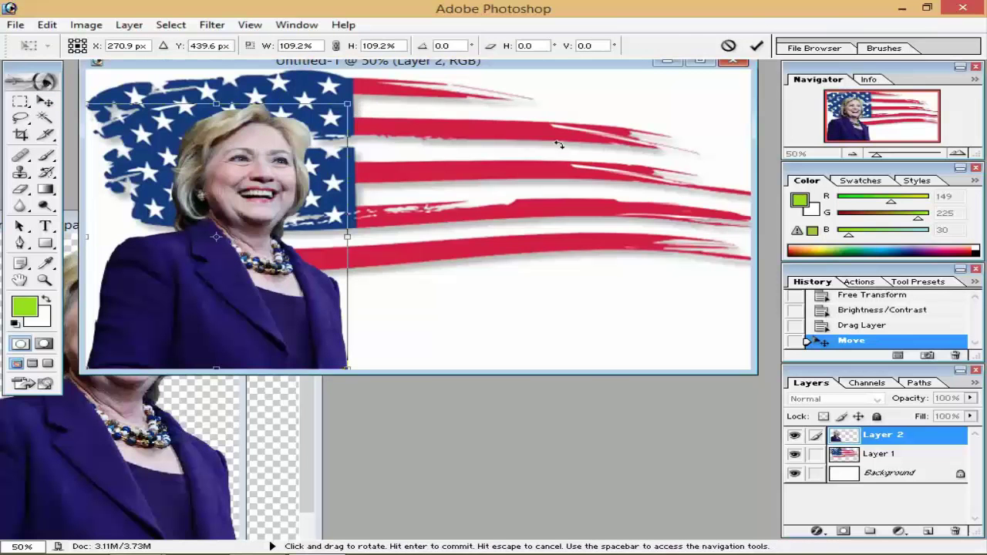
key("Return")
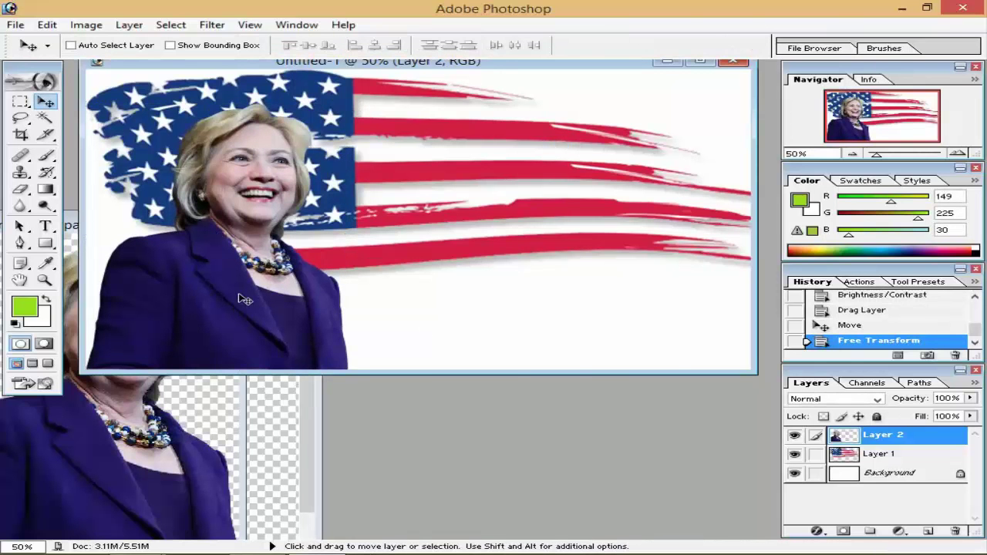
Mirror the Clinton cutout horizontally and place it in the canvas's lower-right corner over the flag.
left_click_drag(239, 298, 534, 296)
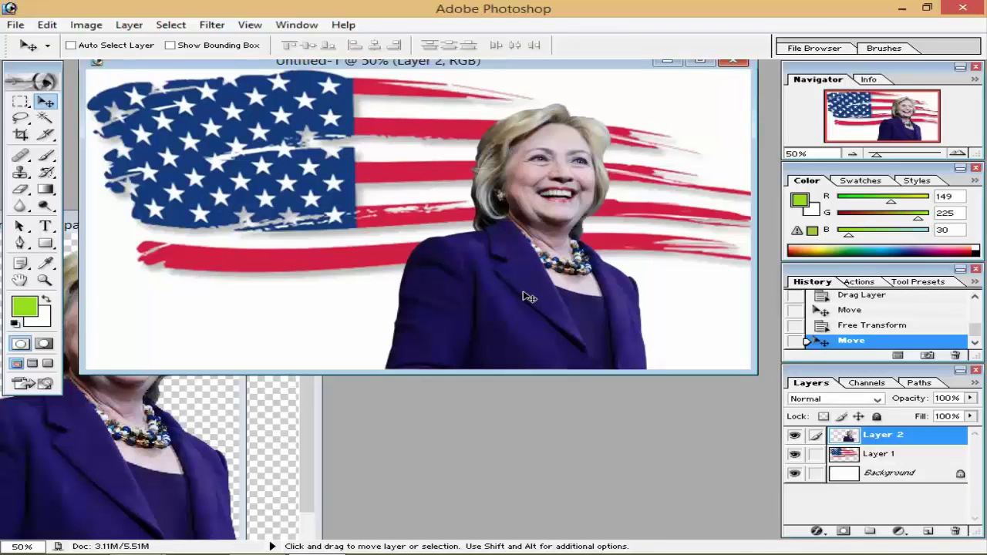
key("ctrl+t")
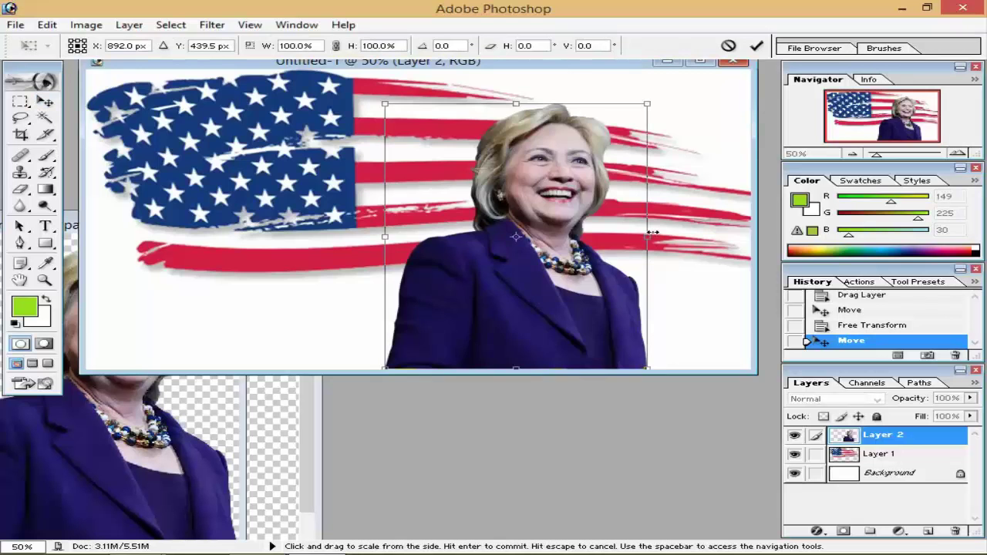
left_click_drag(659, 236, 172, 236)
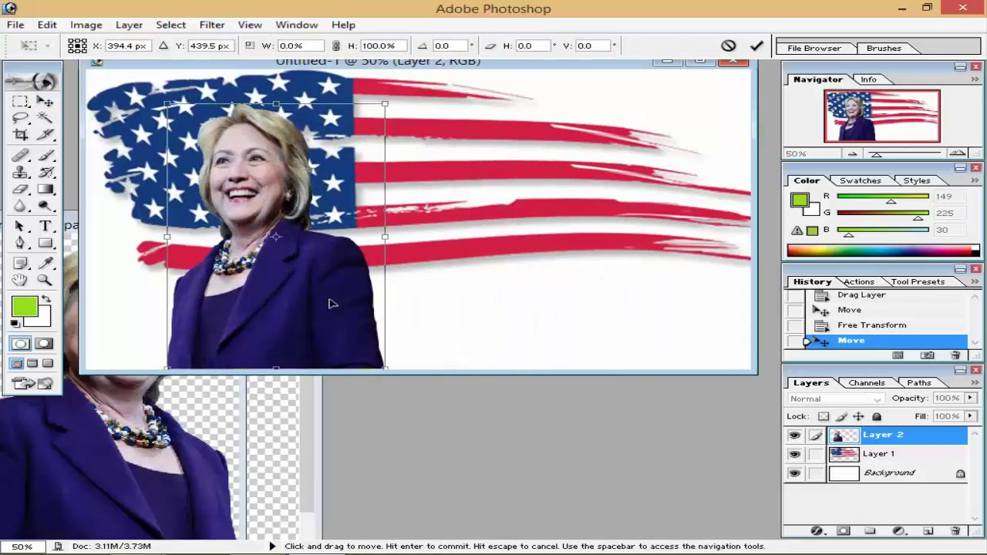
left_click_drag(331, 302, 609, 314)
left_click_drag(665, 246, 715, 247)
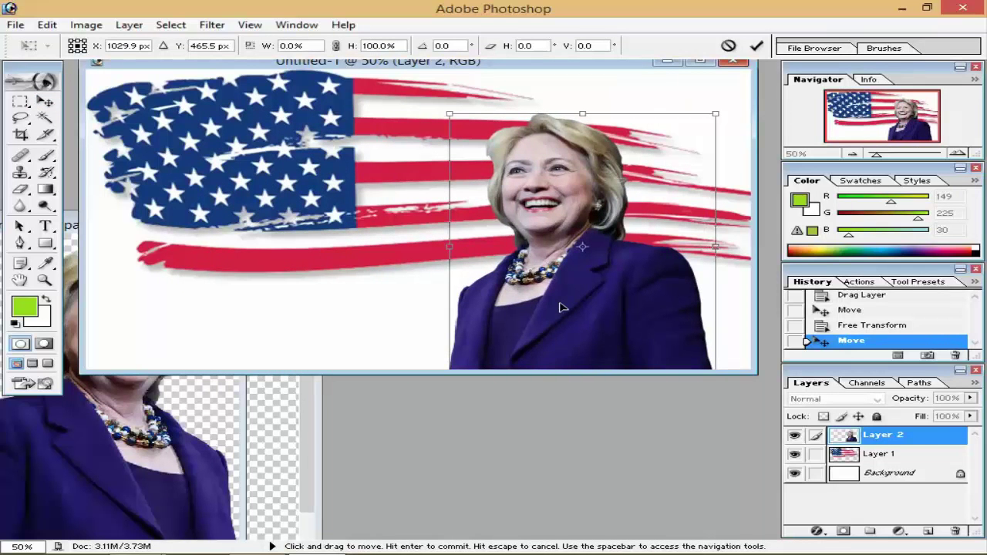
left_click_drag(449, 247, 455, 243)
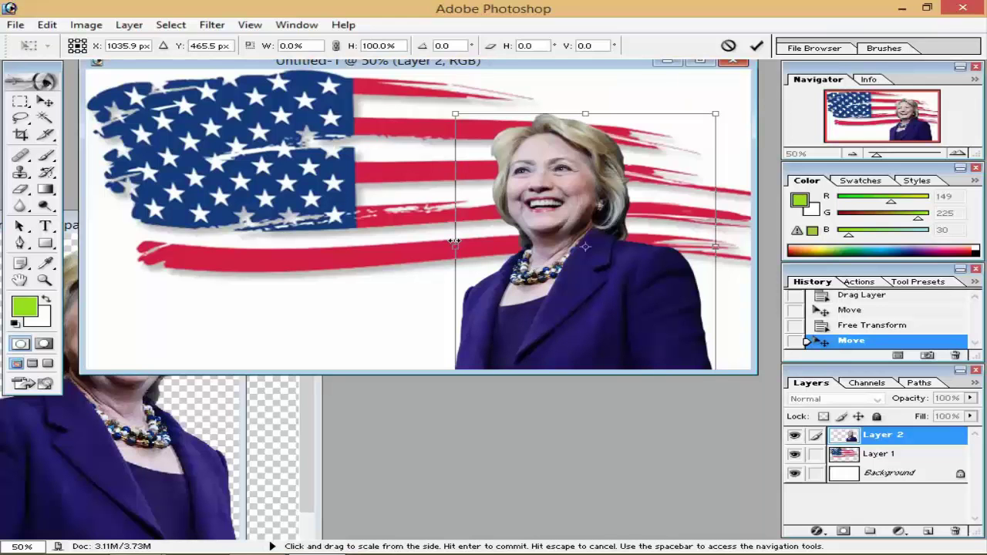
left_click_drag(515, 285, 550, 283)
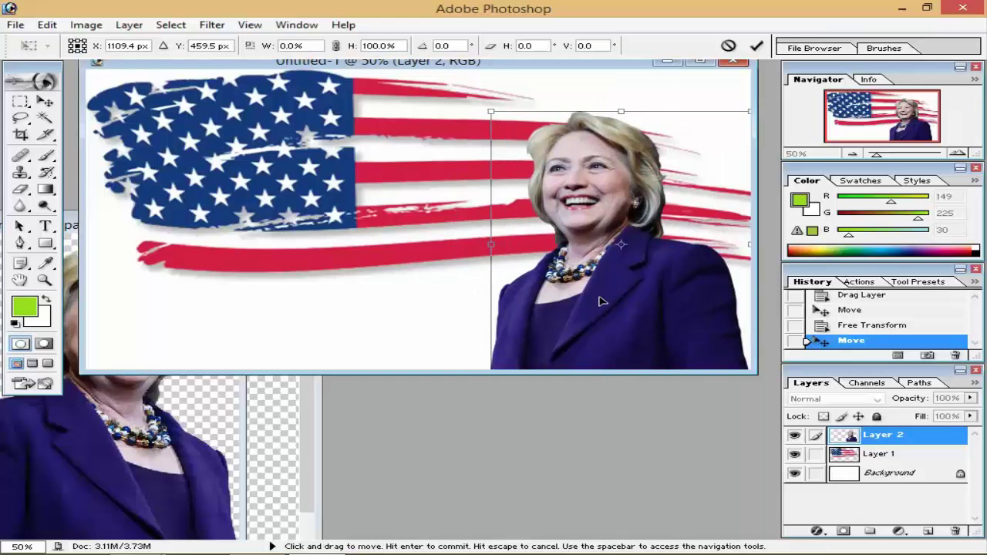
left_click_drag(601, 302, 601, 292)
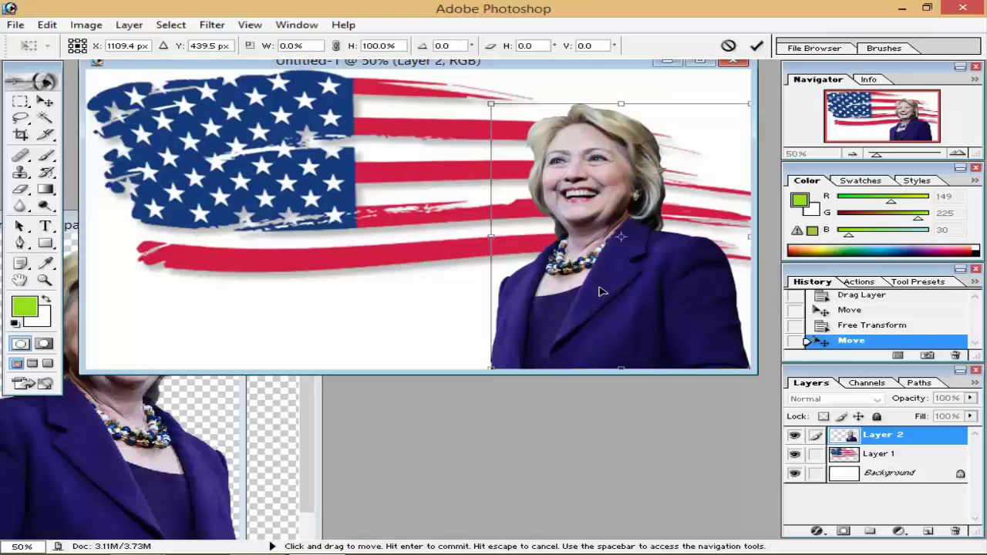
key("Return")
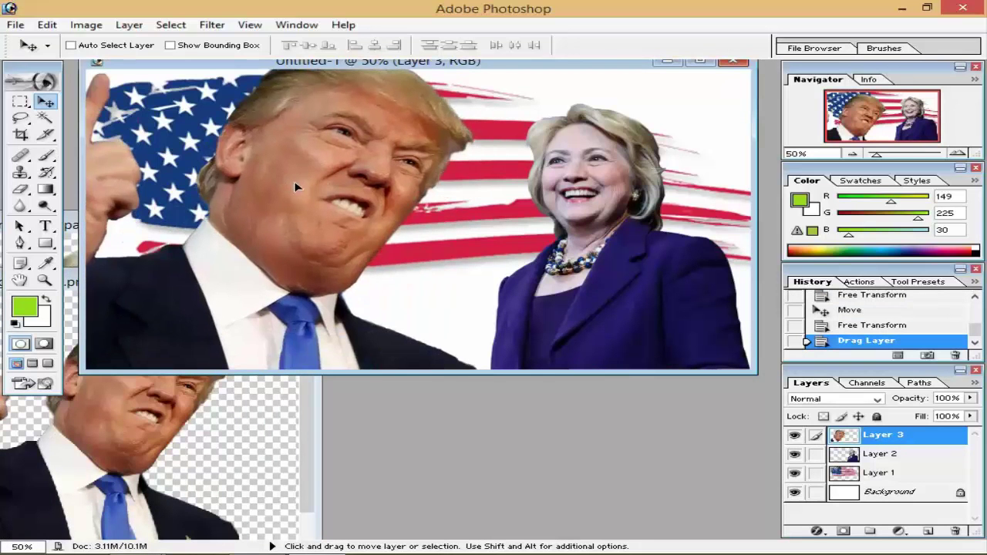
Scale the Trump cutout to about 53% width and 65.5% height and place it in the canvas's lower-left corner.
left_click_drag(293, 187, 335, 208)
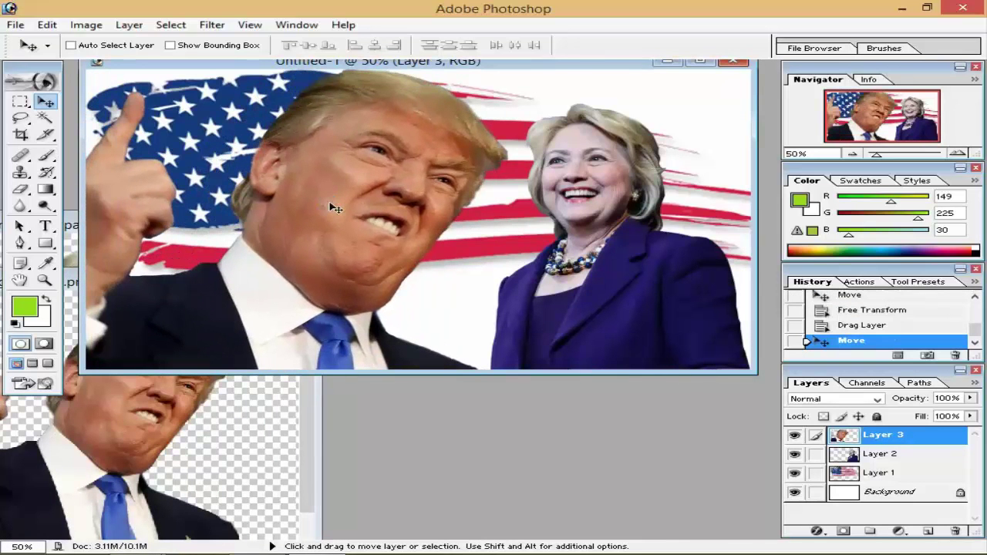
key("ctrl+t")
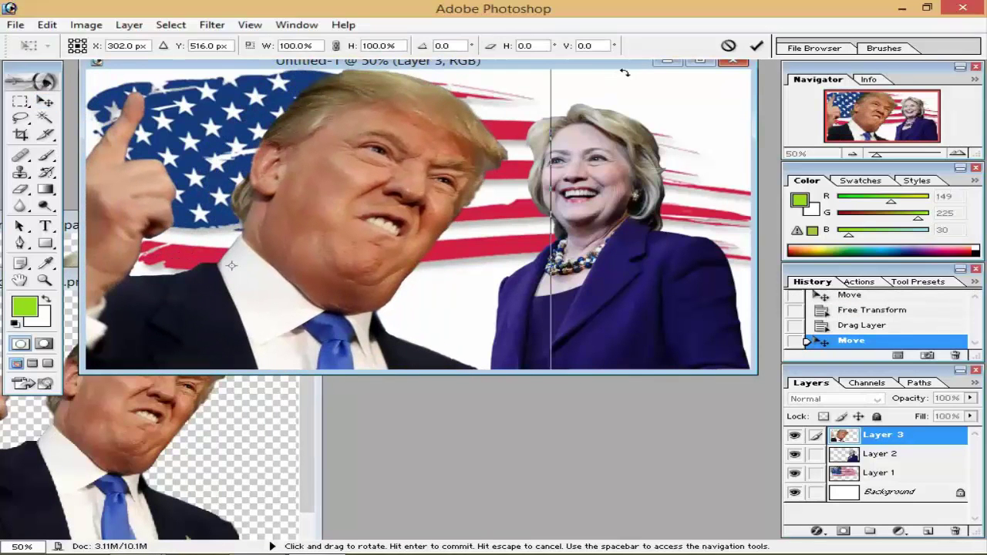
left_click_drag(441, 118, 624, 147)
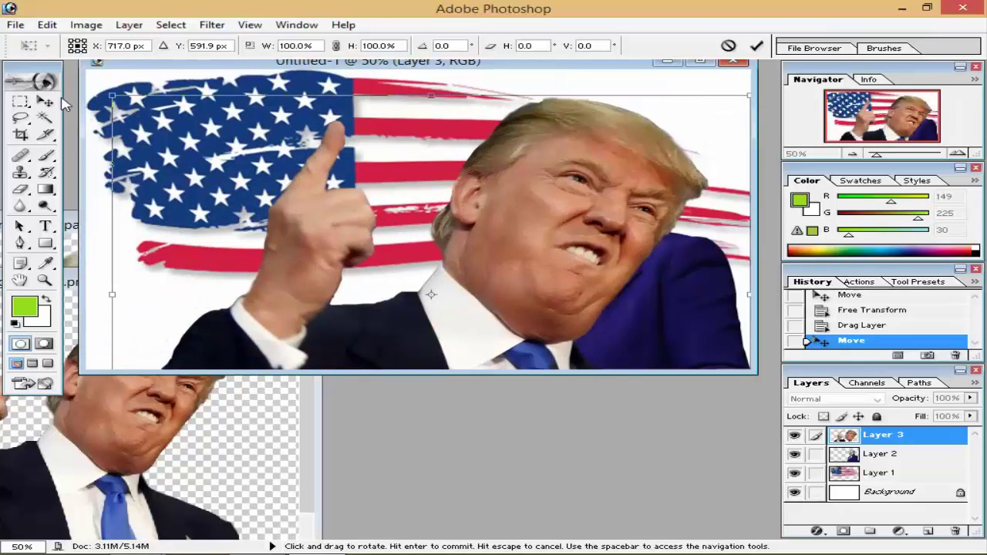
left_click_drag(112, 94, 137, 240)
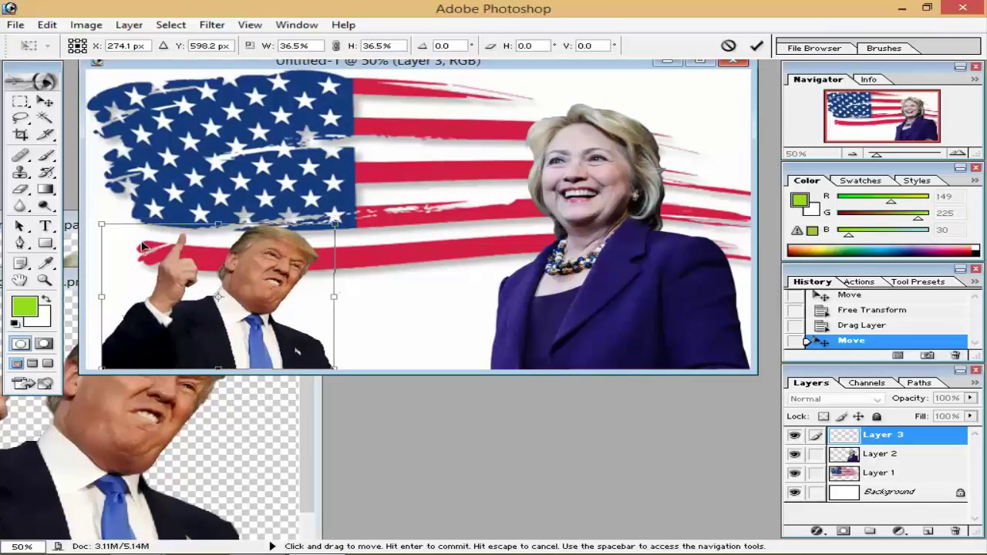
left_click_drag(337, 223, 464, 106)
left_click_drag(350, 203, 292, 204)
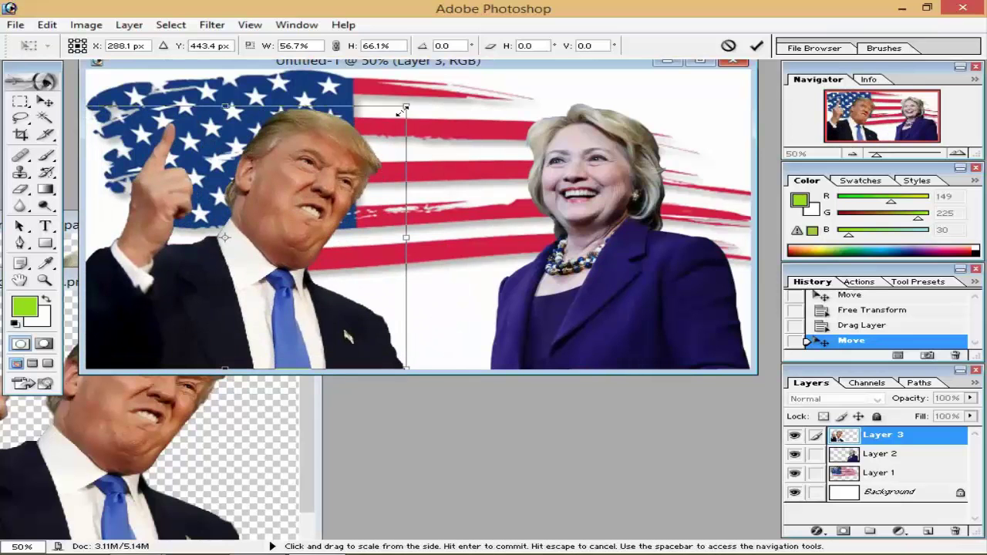
left_click_drag(407, 105, 384, 110)
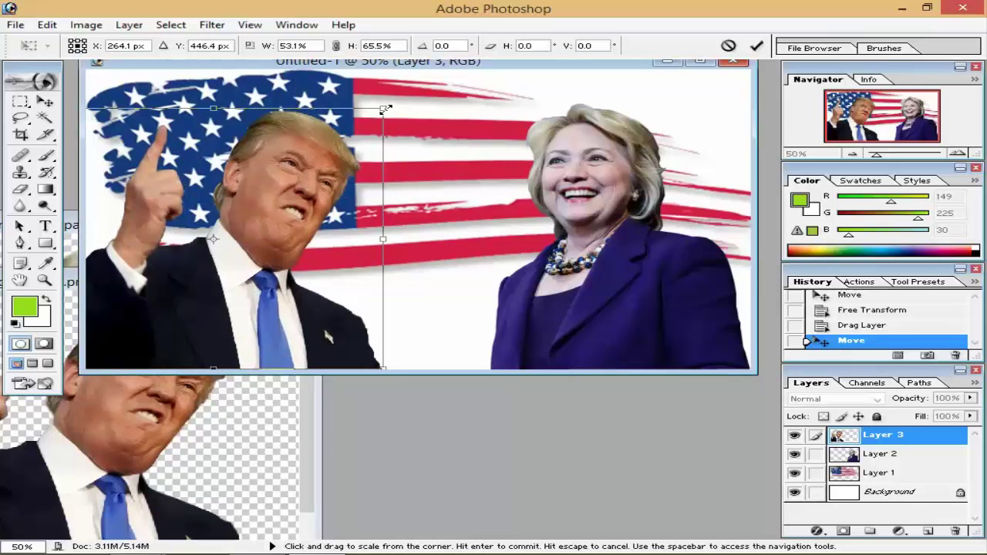
left_click_drag(385, 110, 384, 110)
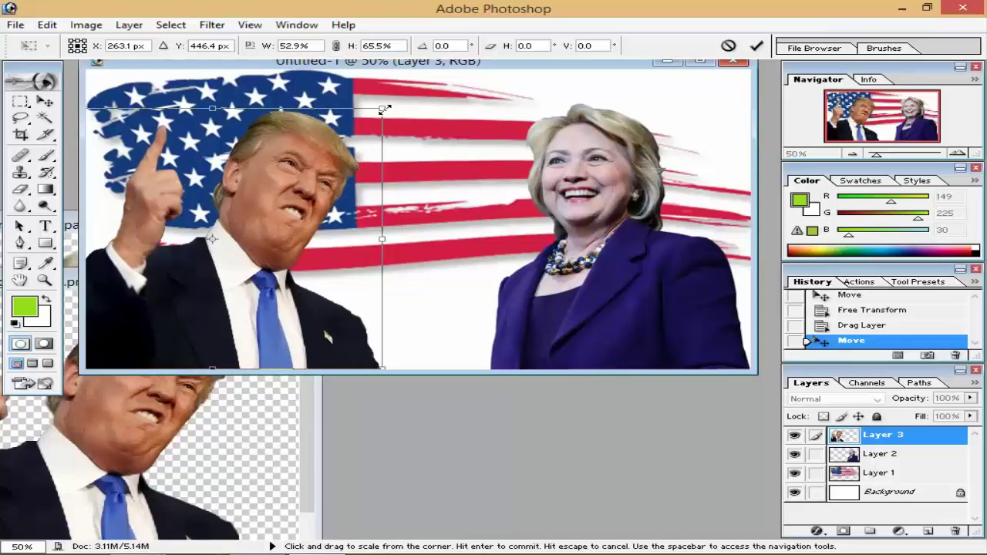
key("Return")
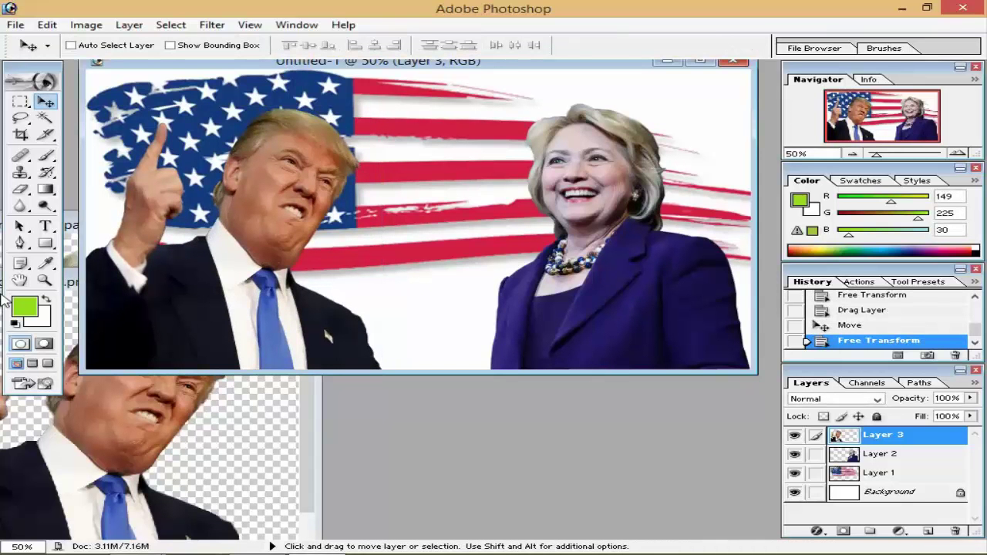
Shift the Trump layer's midtones toward red with the Color Balance adjustment.
left_click(86, 25)
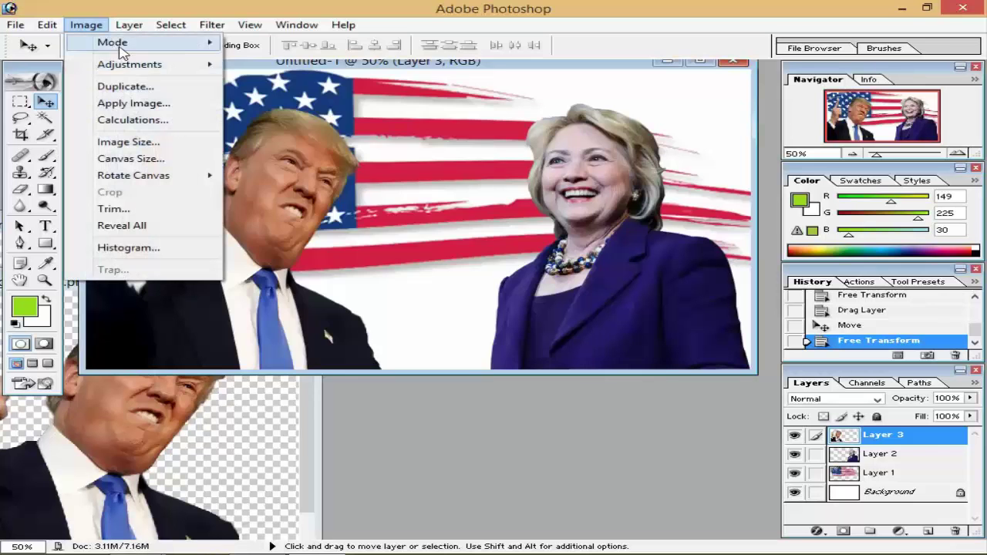
mouse_move(114, 68)
left_click(341, 148)
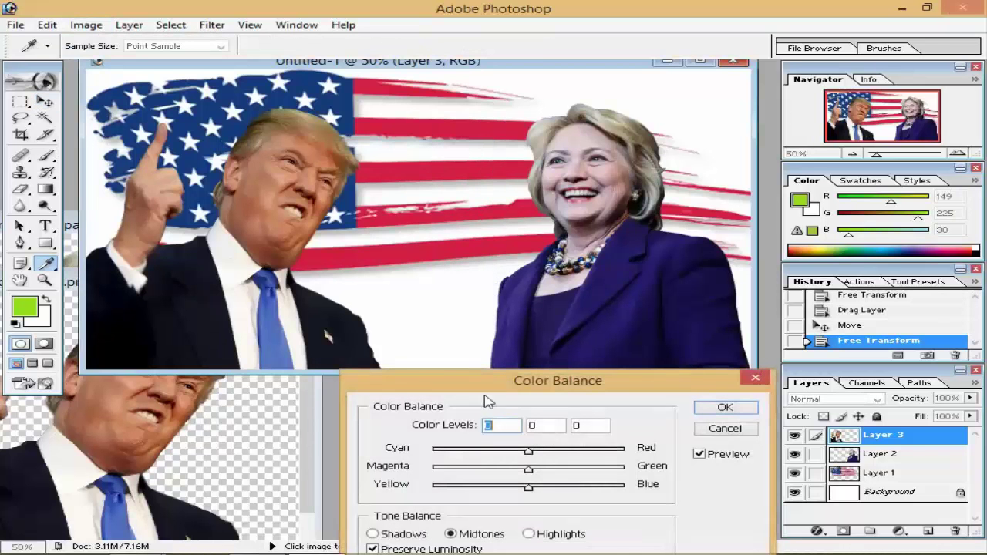
left_click_drag(534, 457, 535, 493)
left_click(724, 406)
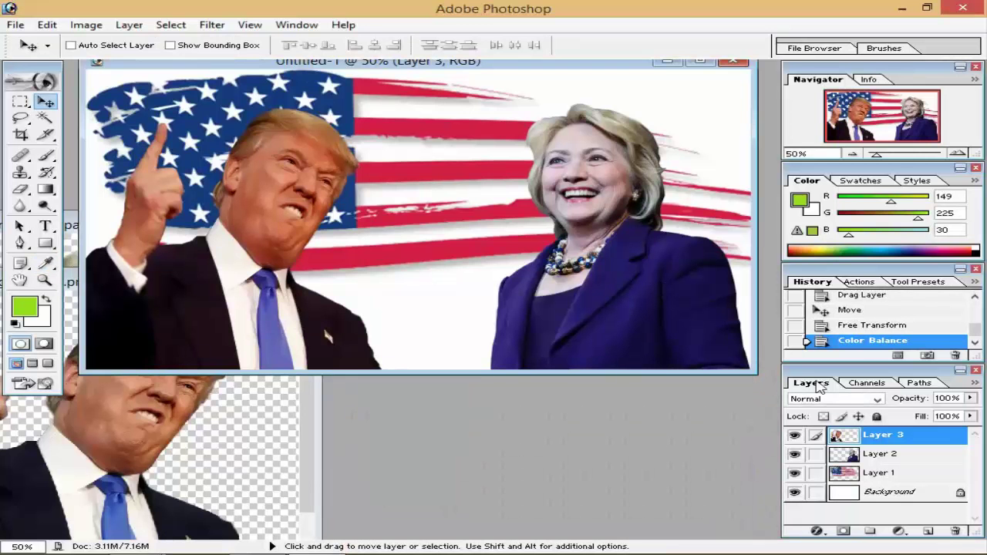
Shift the Clinton layer's midtones slightly toward blue-violet with the Color Balance adjustment.
left_click(855, 456)
left_click(91, 26)
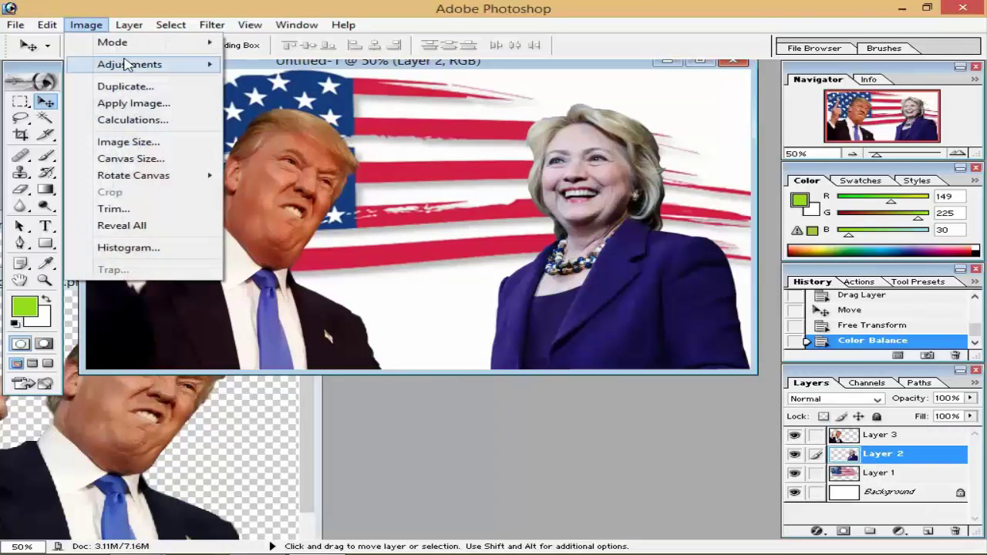
mouse_move(132, 64)
left_click(327, 148)
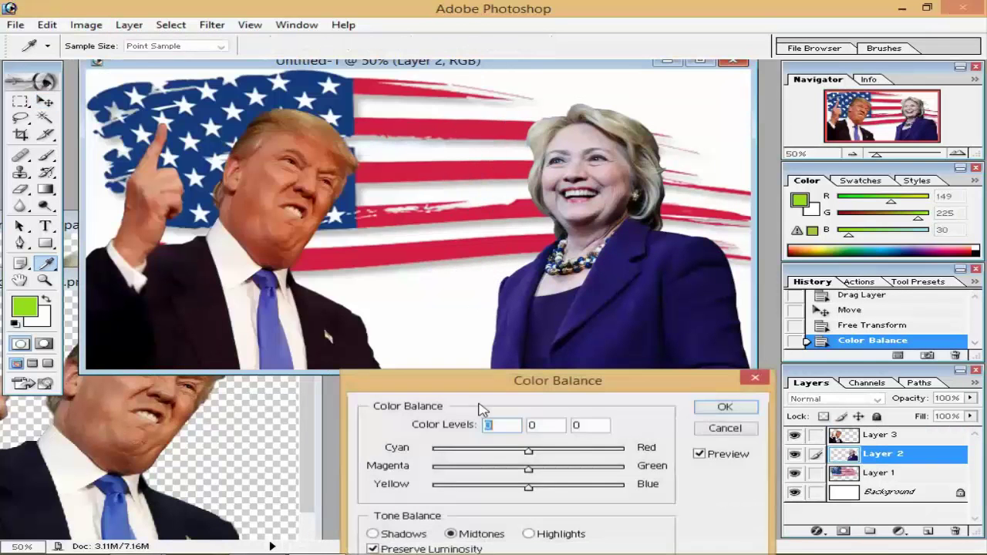
left_click_drag(528, 451, 545, 488)
left_click(725, 407)
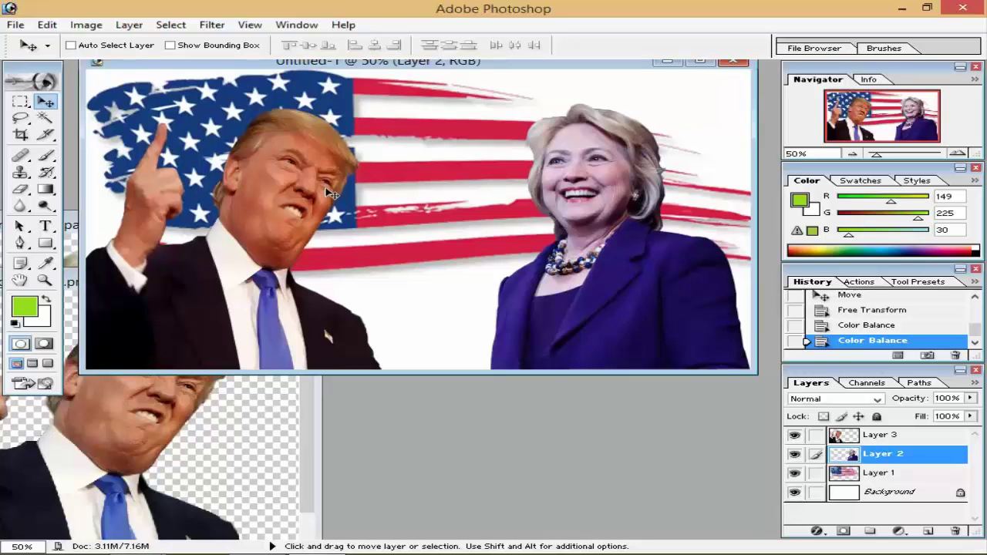
Close the Trump source image and clear away the other source windows covering the VS graphic.
left_click(173, 403)
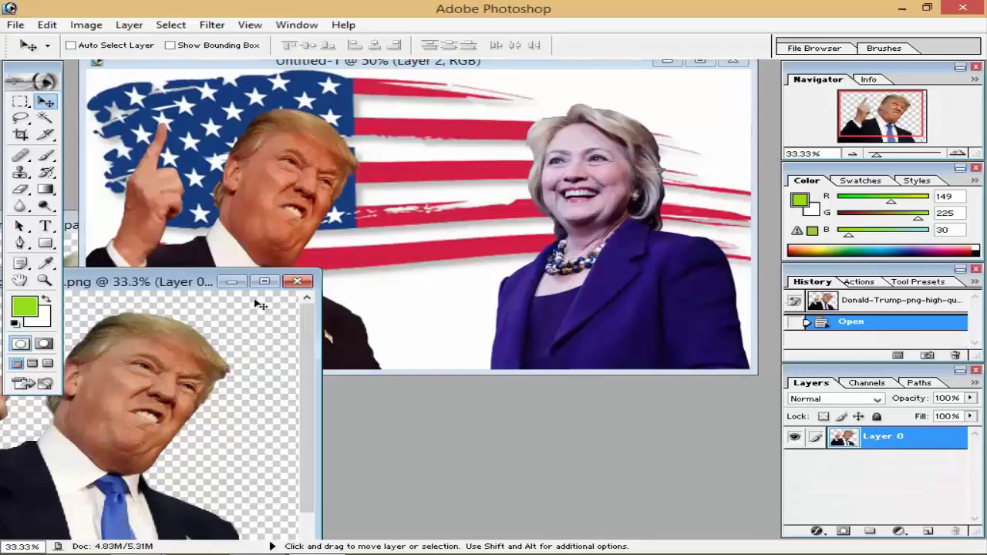
left_click(298, 283)
left_click(231, 438)
left_click(231, 224)
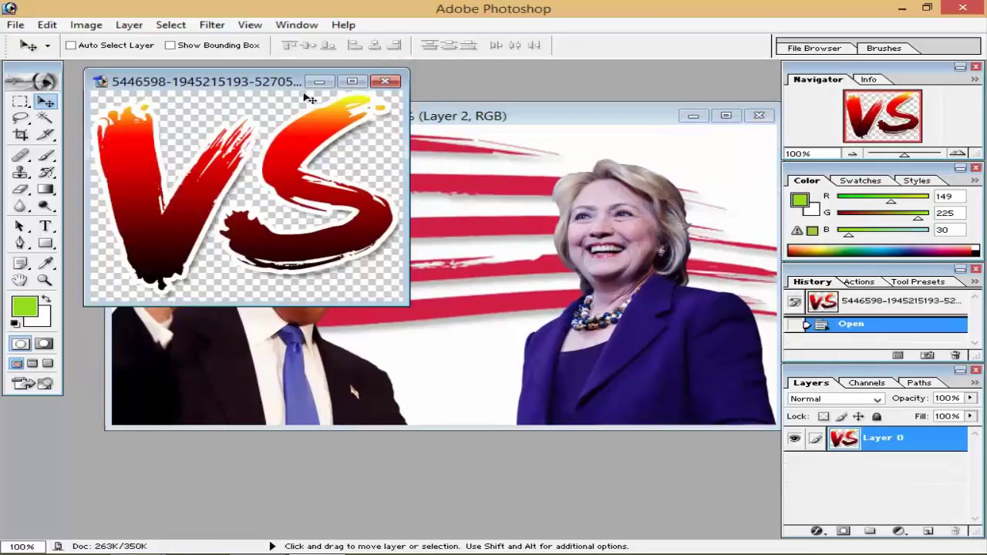
Copy the VS graphic into Untitled-1 between the two cutouts and scale it to about 80% width and 78% height.
left_click_drag(309, 99, 470, 337)
key("ctrl+t")
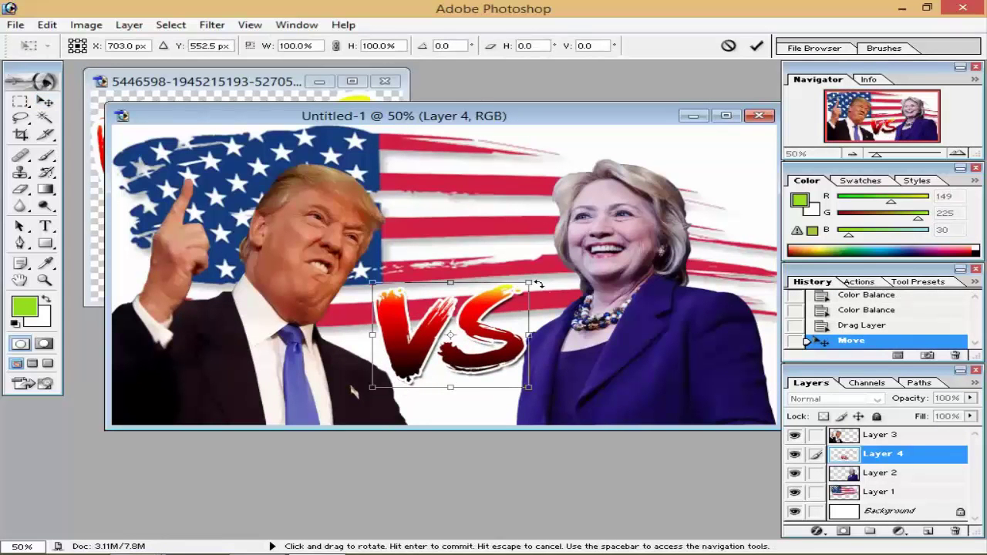
left_click_drag(528, 282, 482, 310)
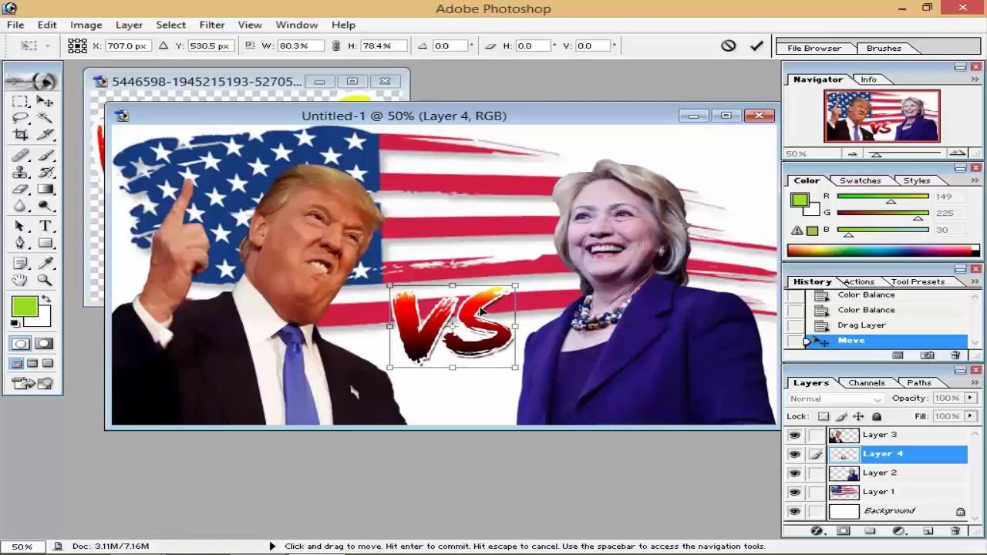
key("Return")
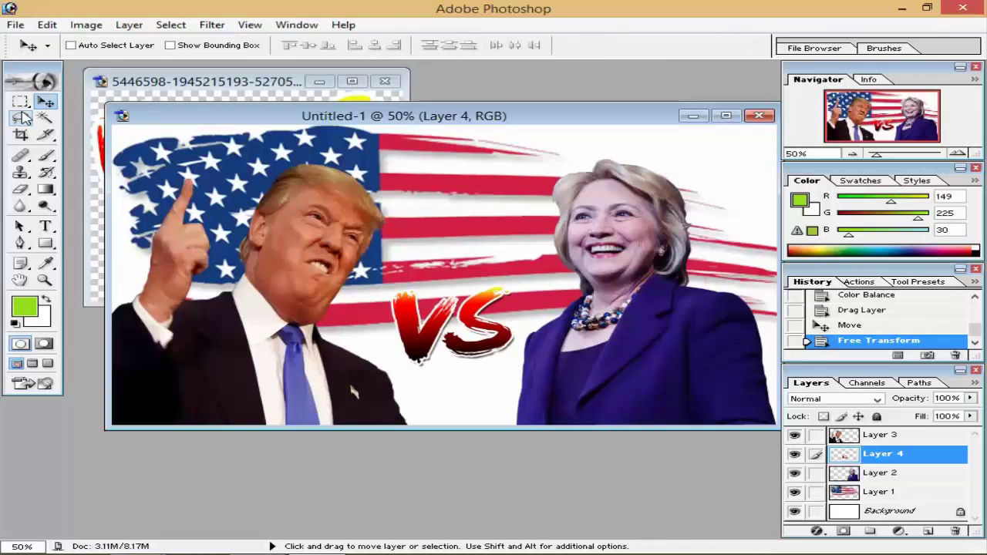
left_click(87, 25)
mouse_move(139, 67)
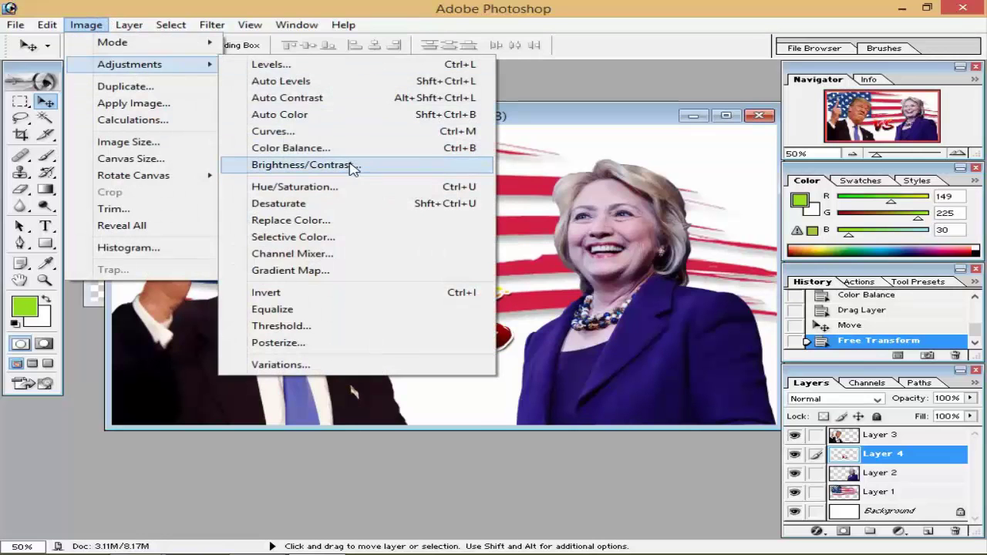
left_click(291, 147)
left_click_drag(550, 381, 346, 391)
left_click_drag(316, 463, 461, 478)
left_click_drag(321, 481, 422, 483)
left_click_drag(317, 500, 375, 490)
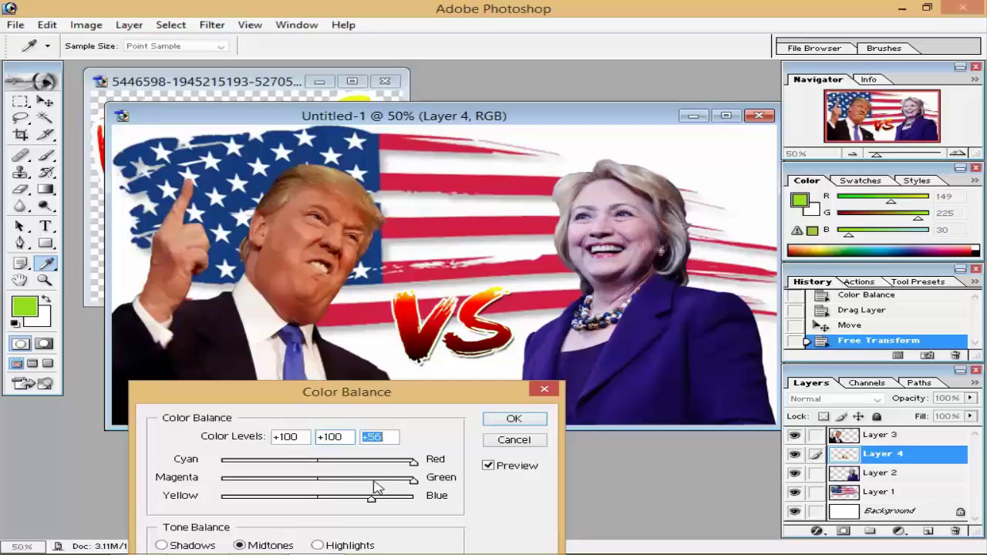
left_click(499, 441)
Darken the VS graphic slightly by lowering the middle of its RGB curve with the Curves adjustment.
left_click(86, 25)
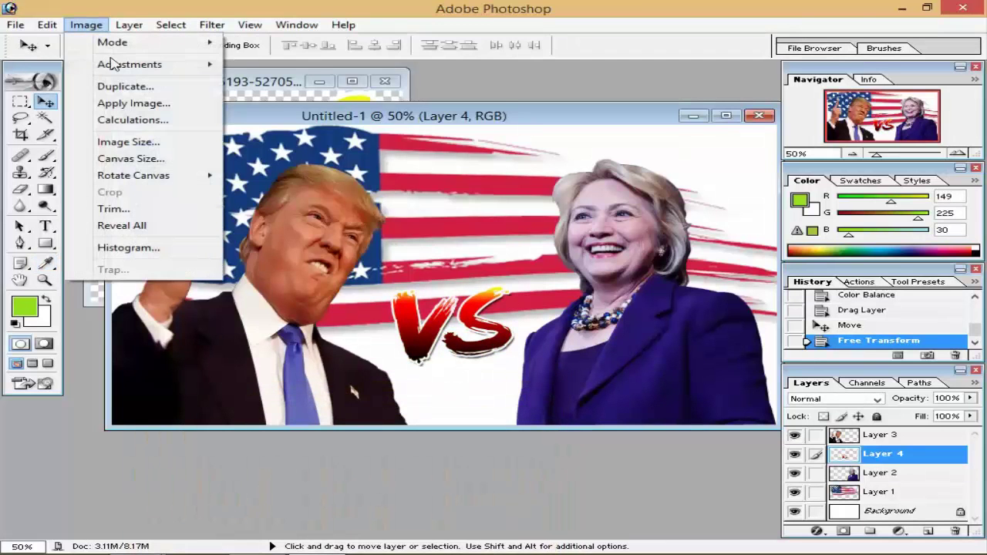
mouse_move(135, 64)
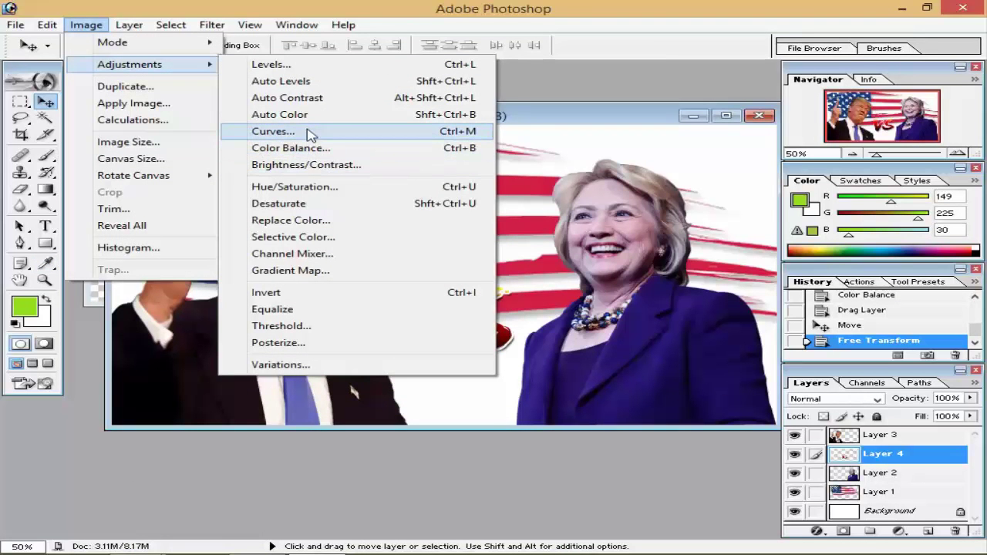
left_click(308, 134)
left_click_drag(491, 154, 719, 305)
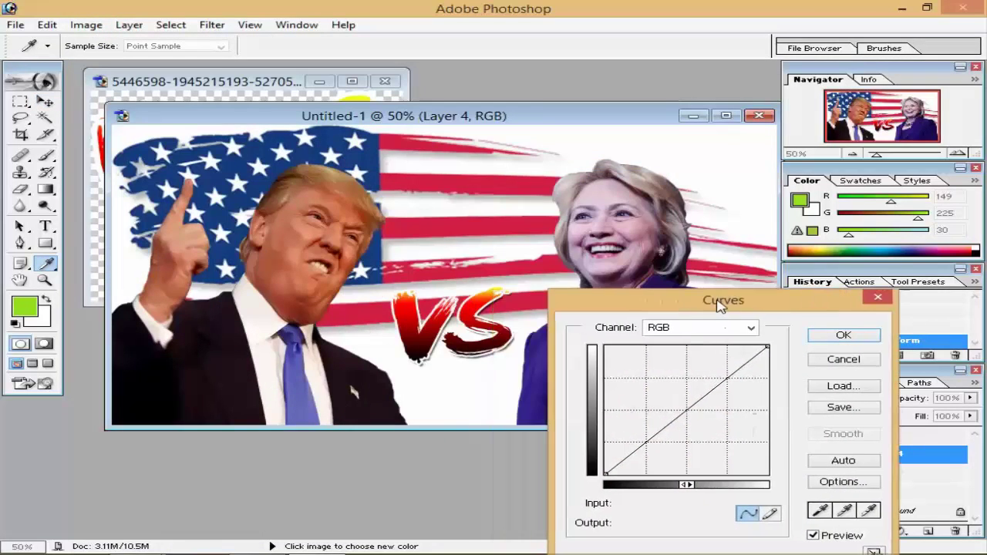
left_click_drag(685, 410, 759, 433)
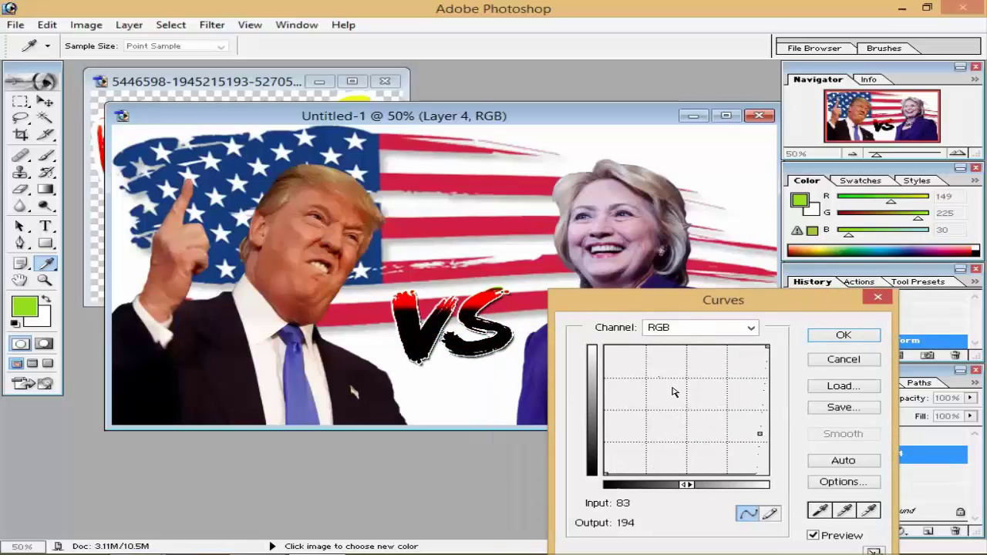
left_click_drag(762, 434, 693, 423)
left_click(841, 340)
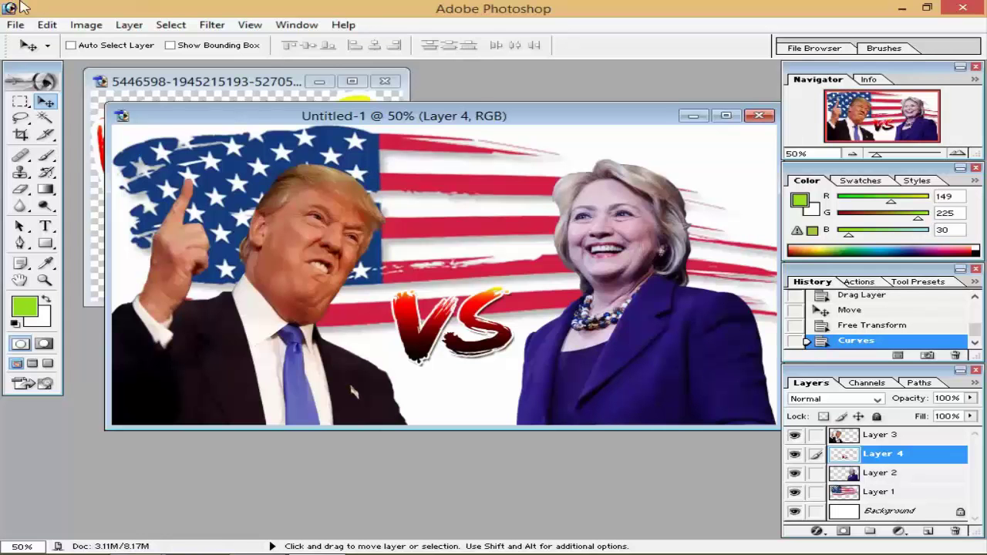
Save the composite to the Desktop as hillary-vs-trump.jpg in JPEG format, with the quality lowered slightly and the baseline standard option.
left_click(13, 25)
left_click(71, 163)
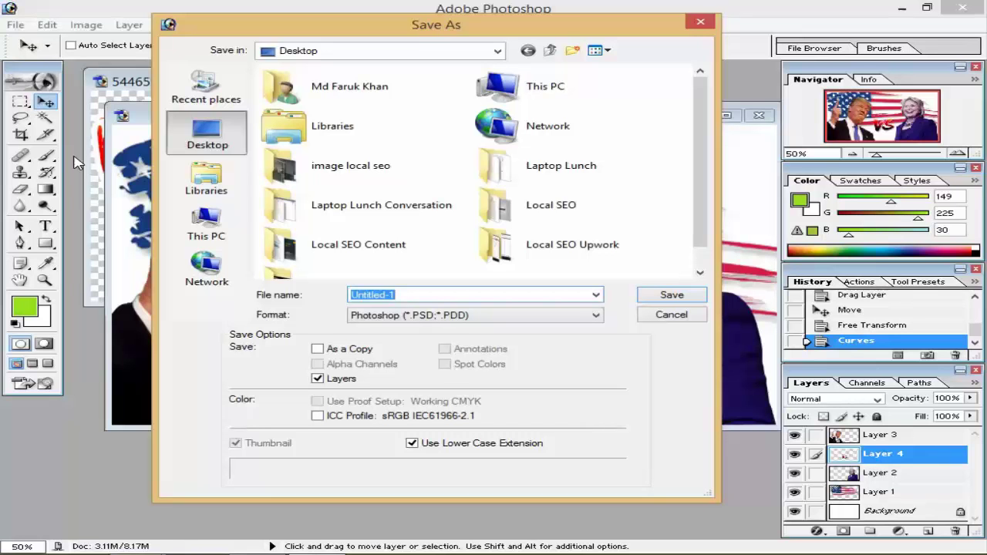
type("hilla")
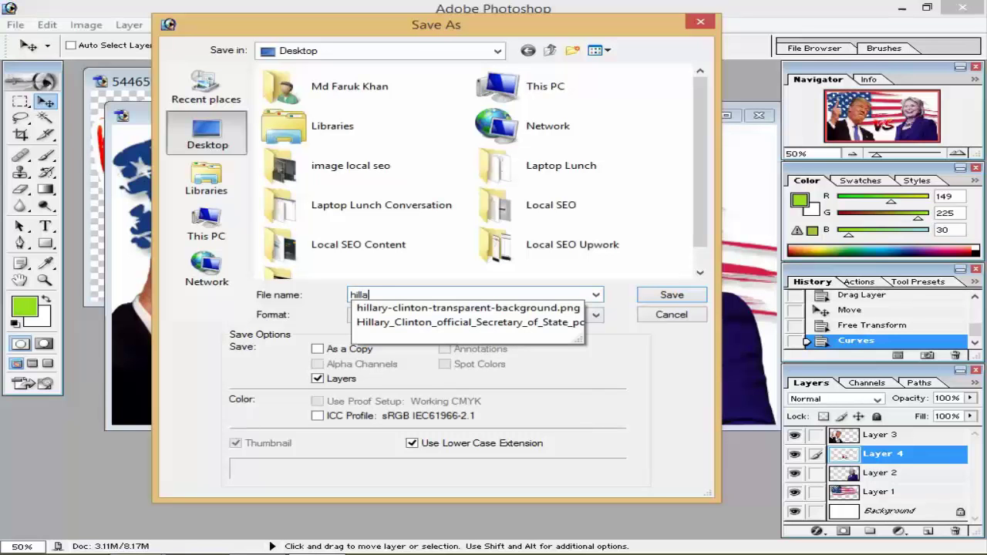
type("ry")
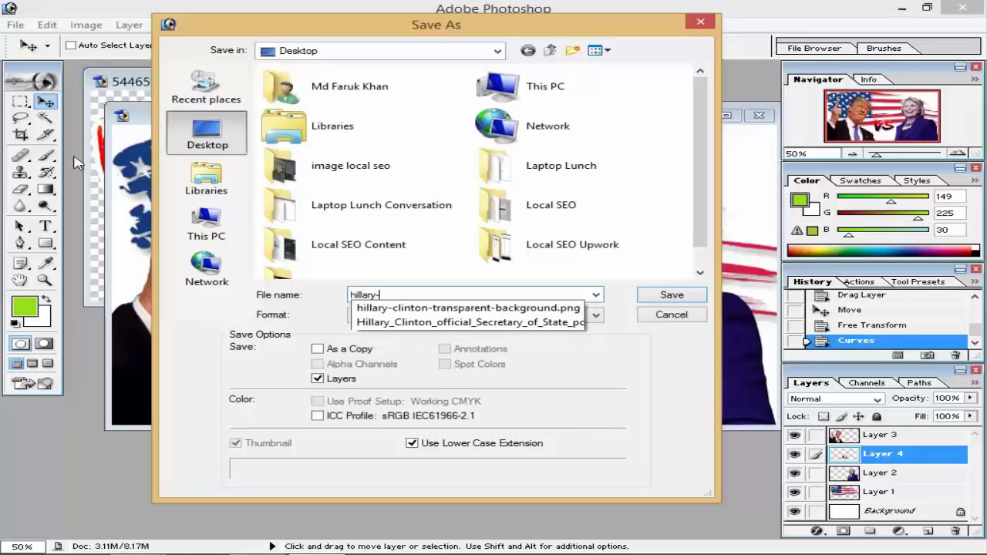
type("-vs-tr")
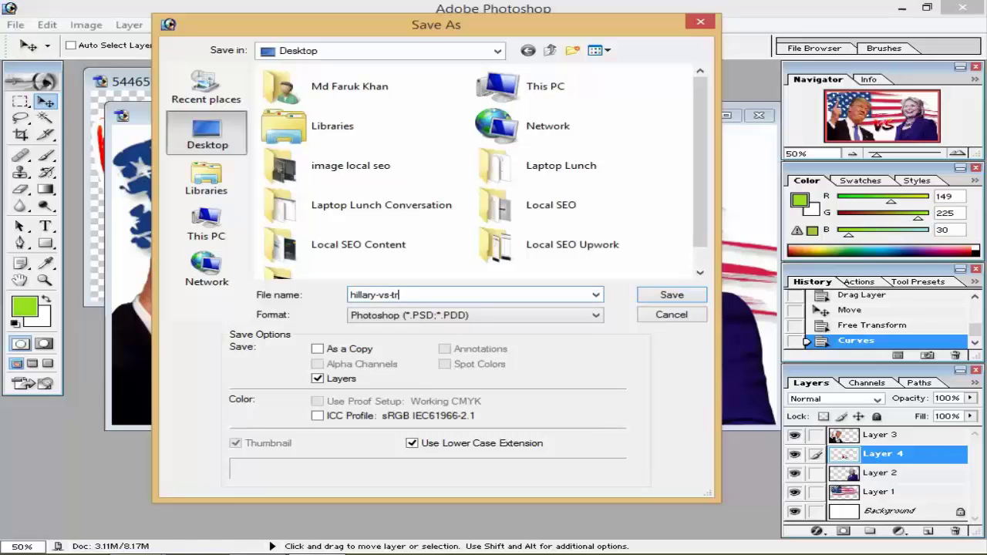
type("ump")
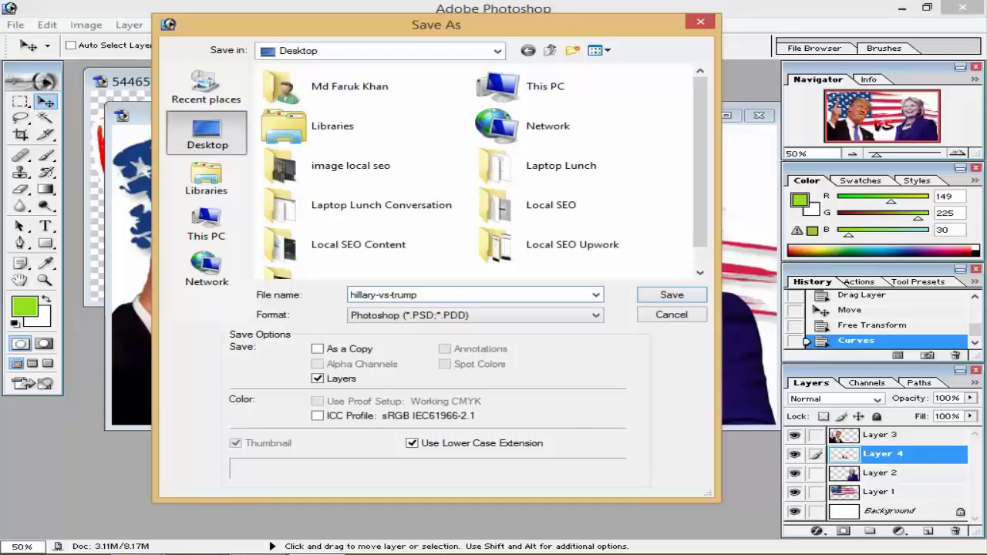
left_click(508, 314)
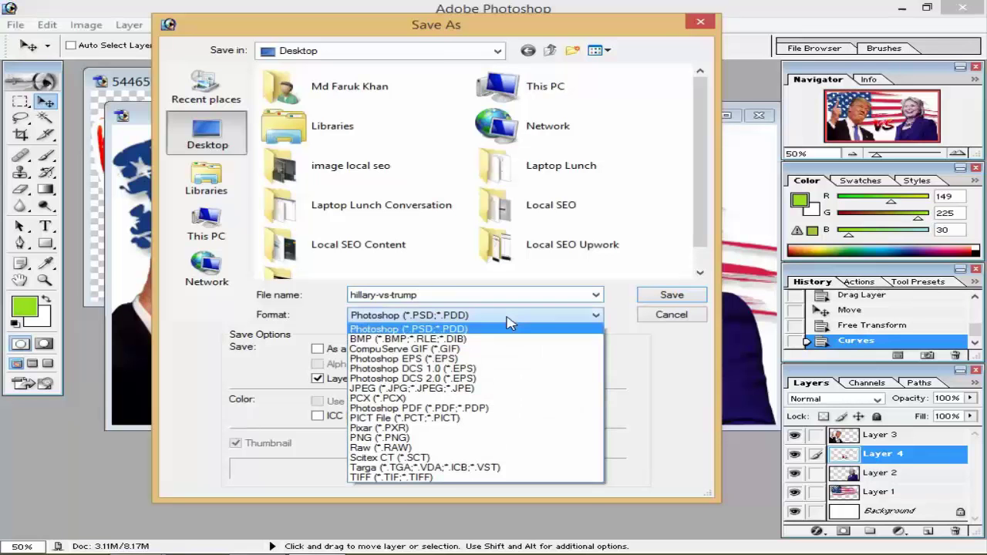
left_click(396, 396)
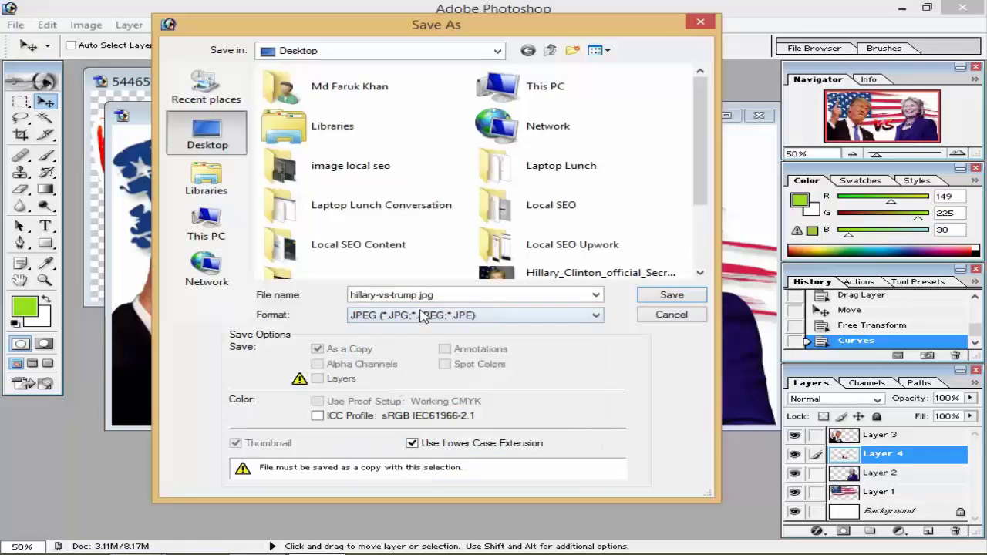
left_click(654, 300)
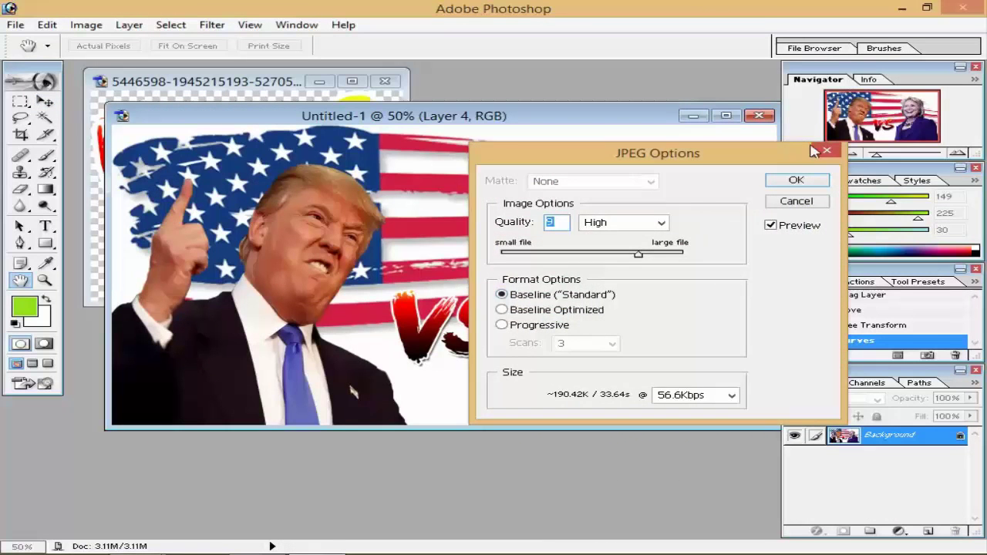
left_click(607, 254)
left_click(796, 179)
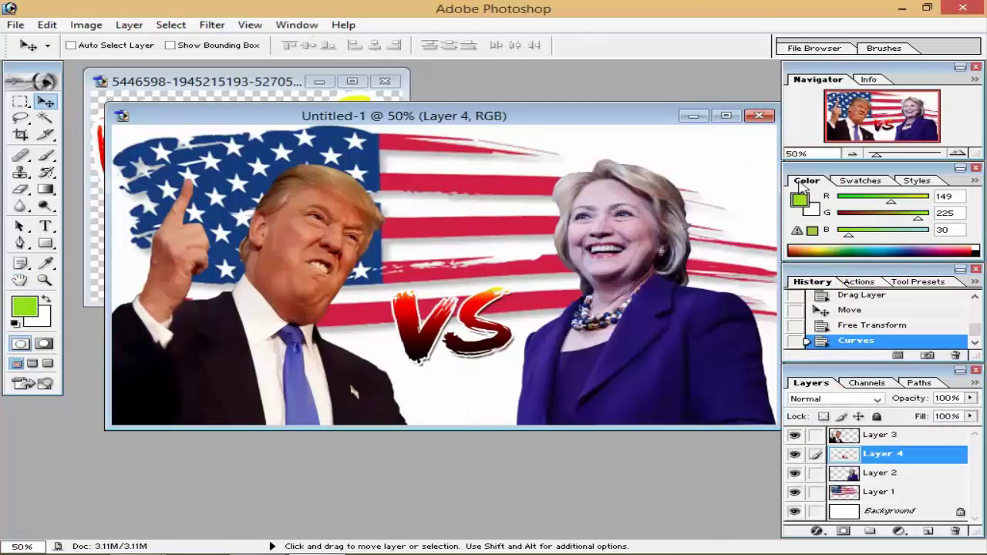
Save another copy of the composite to the Desktop as Untitled-1 copy.png in PNG format without interlacing.
left_click(16, 25)
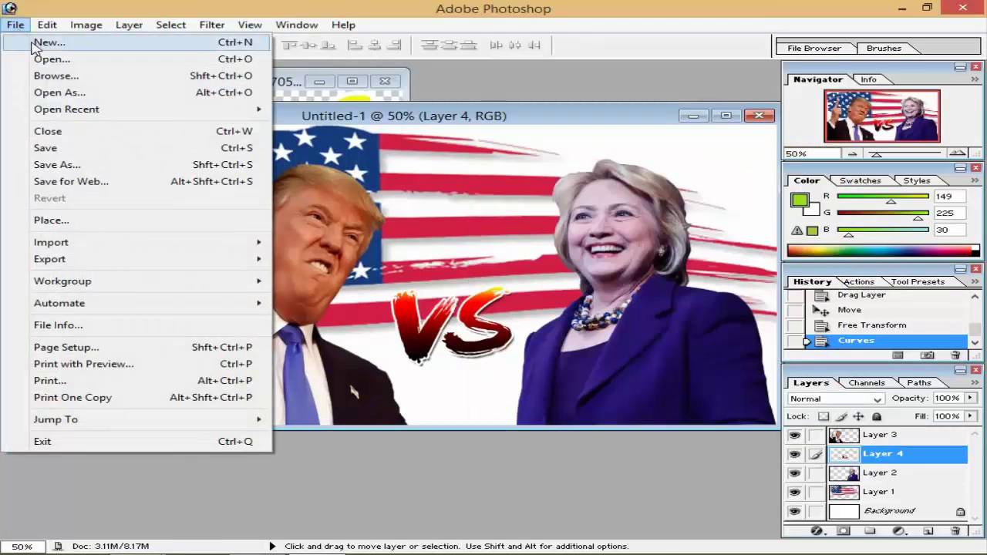
left_click(62, 164)
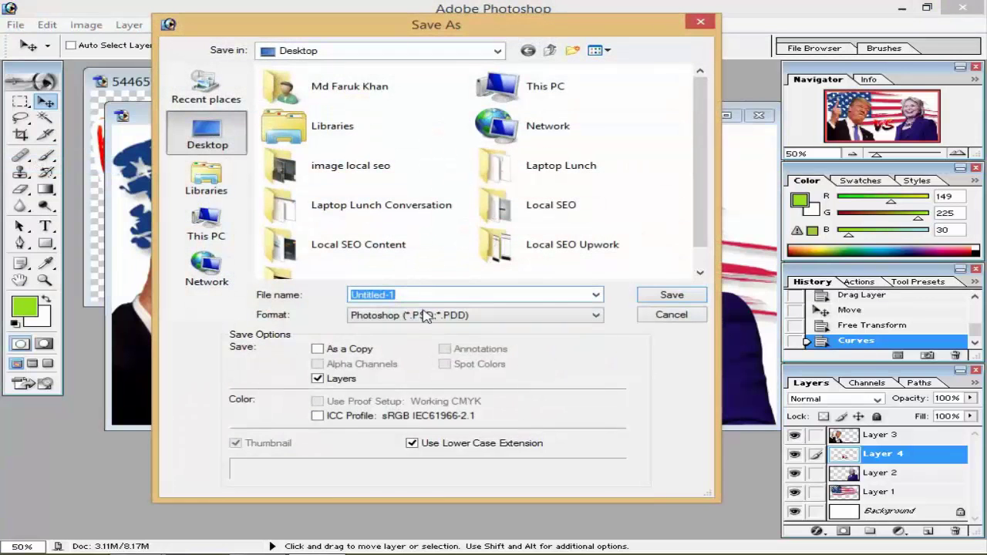
left_click(429, 314)
left_click(407, 438)
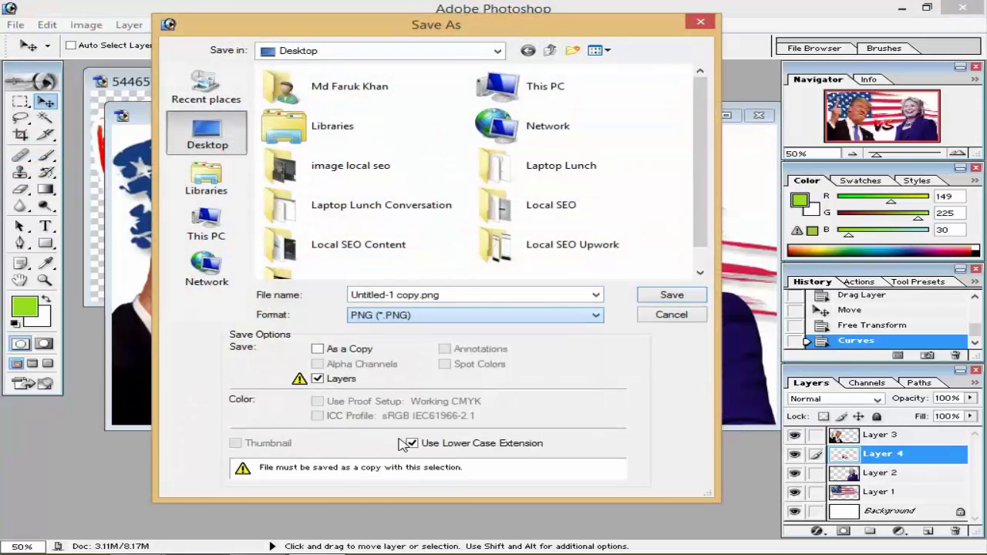
left_click(410, 443)
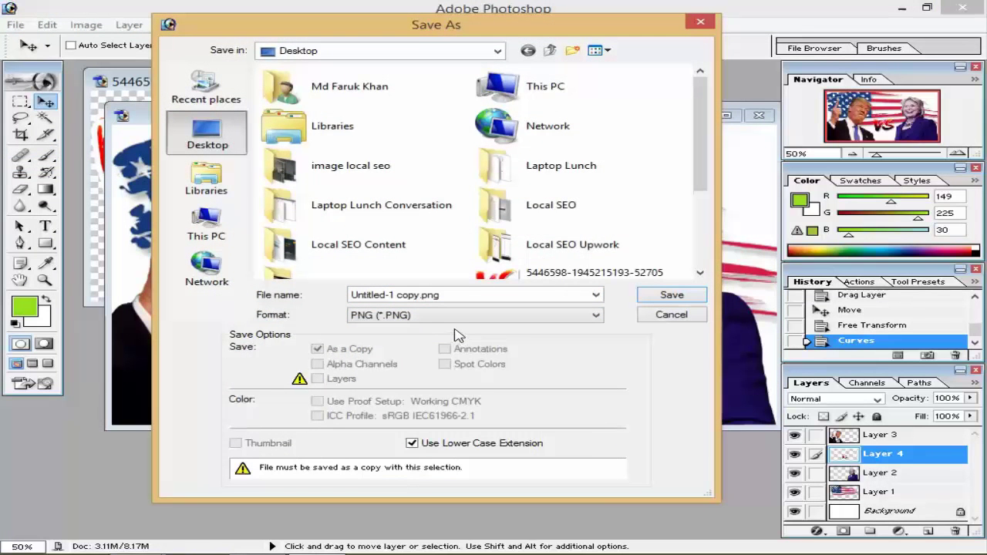
left_click(672, 295)
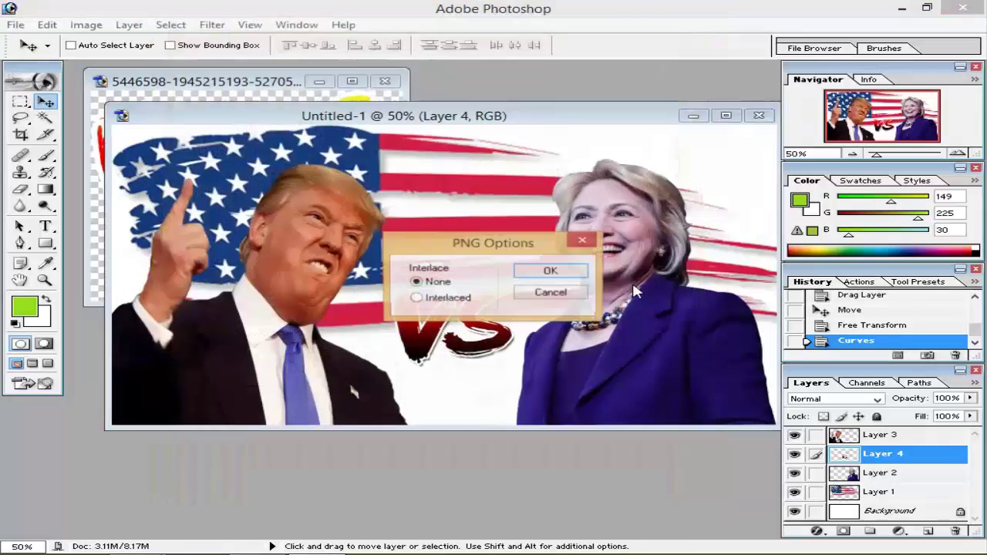
left_click(538, 272)
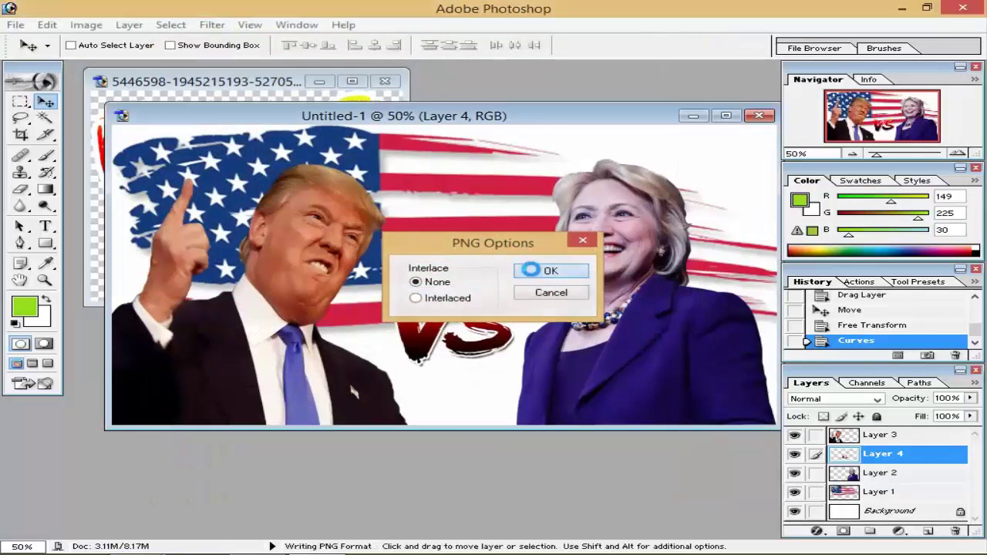
Switch to the desktop and compare the saved hillary-vs-trump image with Untitled-1 copy in Windows Photo Viewer.
left_click(902, 8)
left_click(902, 9)
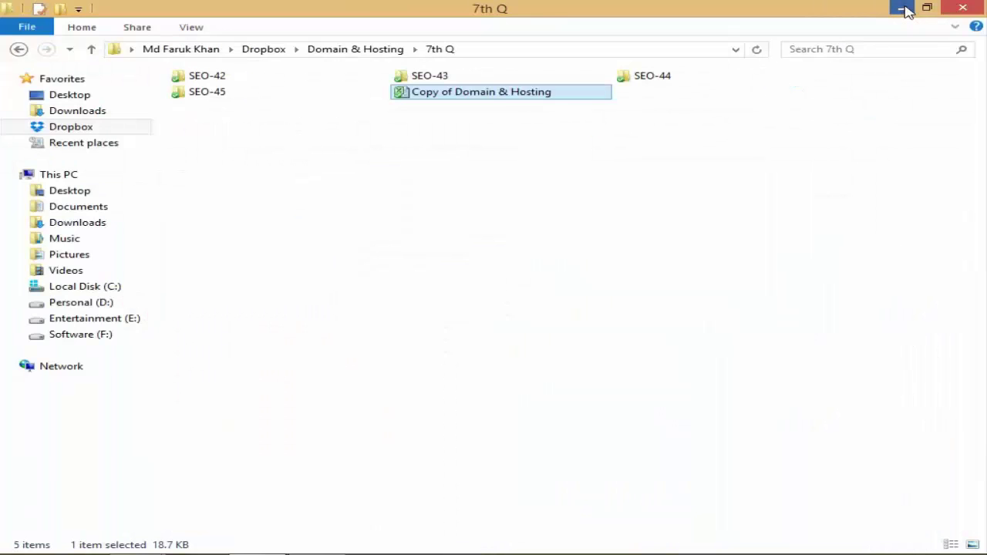
left_click(903, 10)
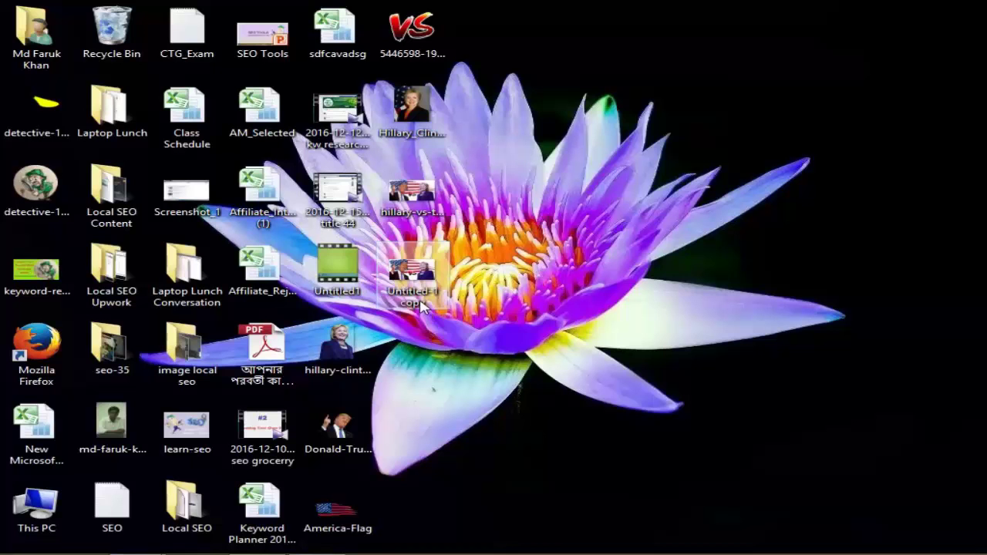
mouse_move(421, 306)
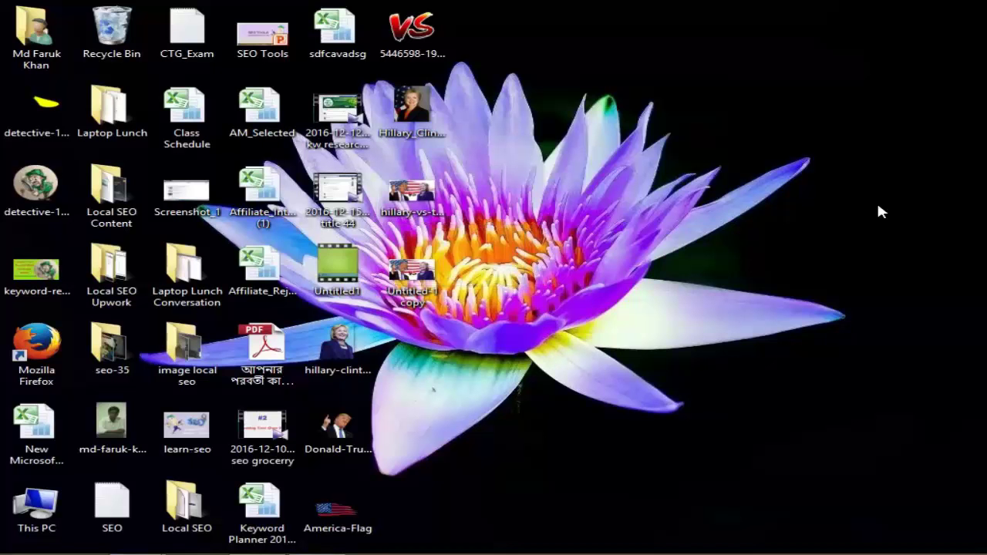
double_click(429, 219)
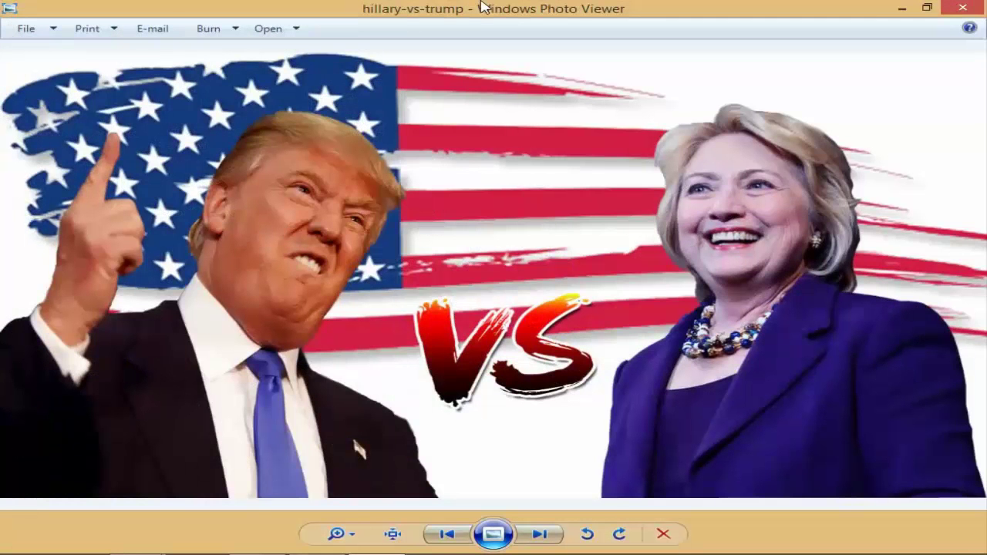
key("Right")
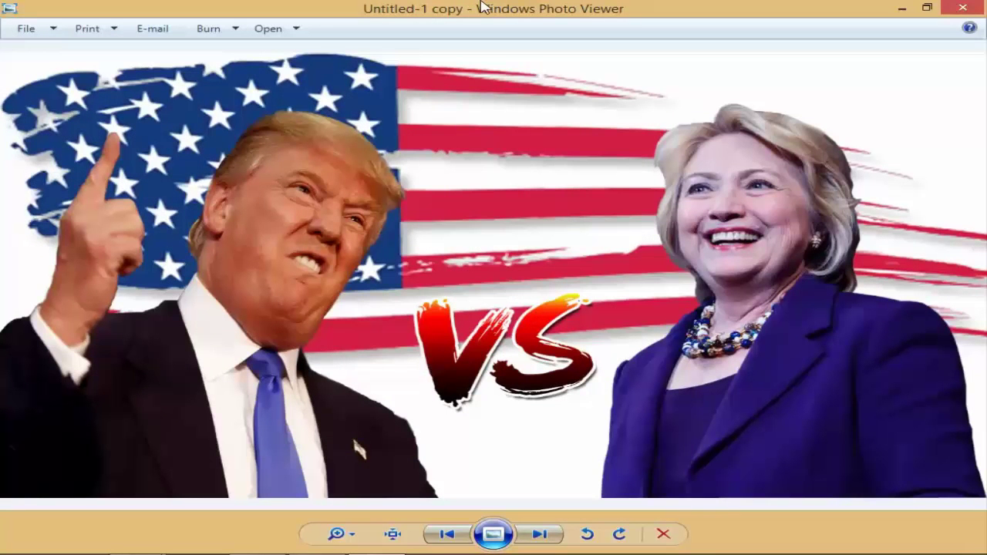
key("Left")
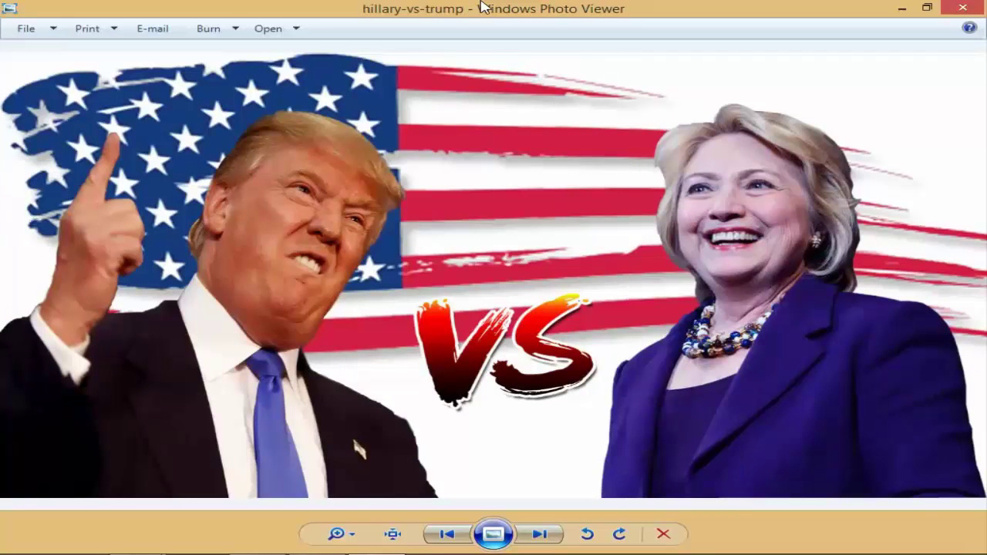
key("Right")
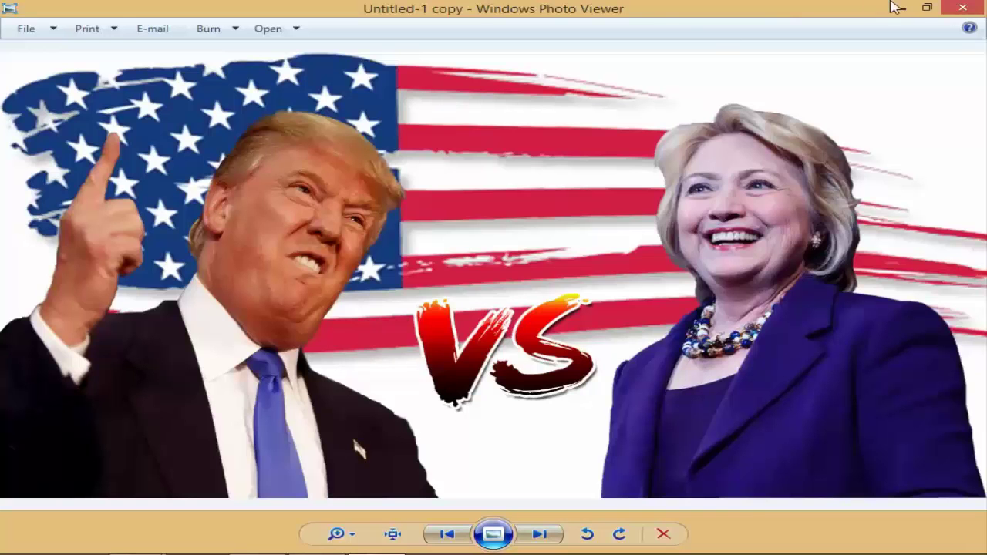
left_click(961, 7)
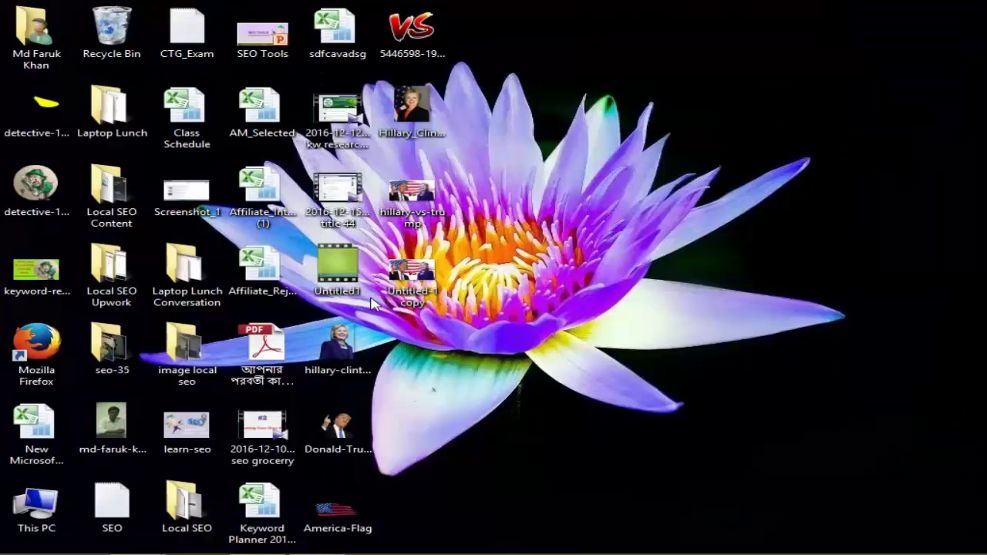
Delete Untitled-1 copy and the Clinton, Trump, America-Flag and VS source images from the desktop.
key("Delete")
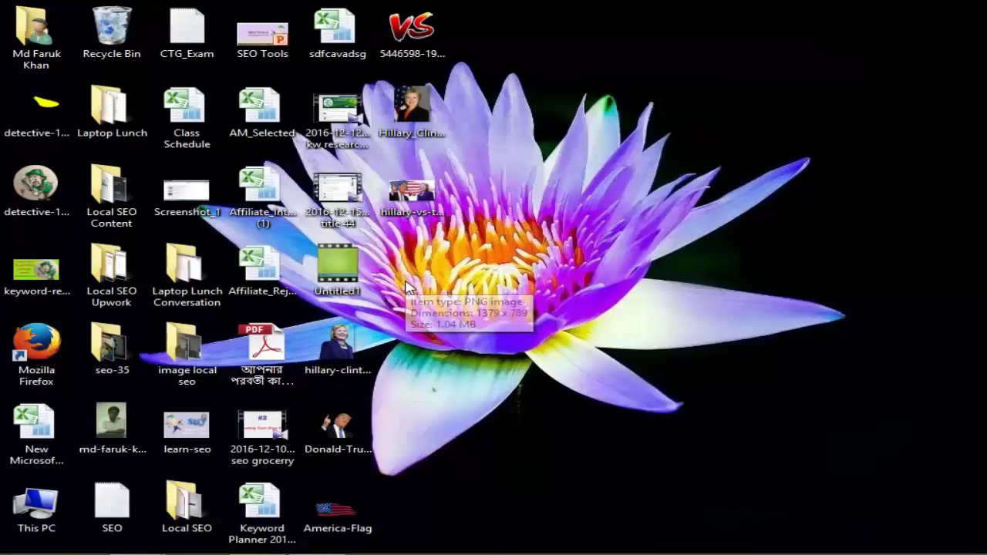
mouse_move(425, 338)
left_mouse_down()
mouse_move(392, 452)
mouse_move(347, 532)
left_mouse_up()
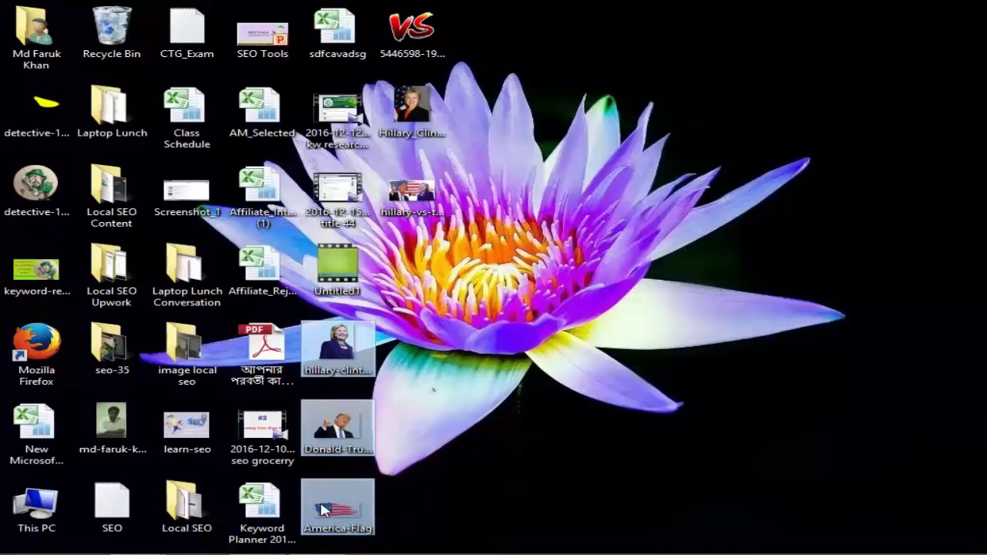
key("Delete")
left_click_drag(418, 321, 308, 456)
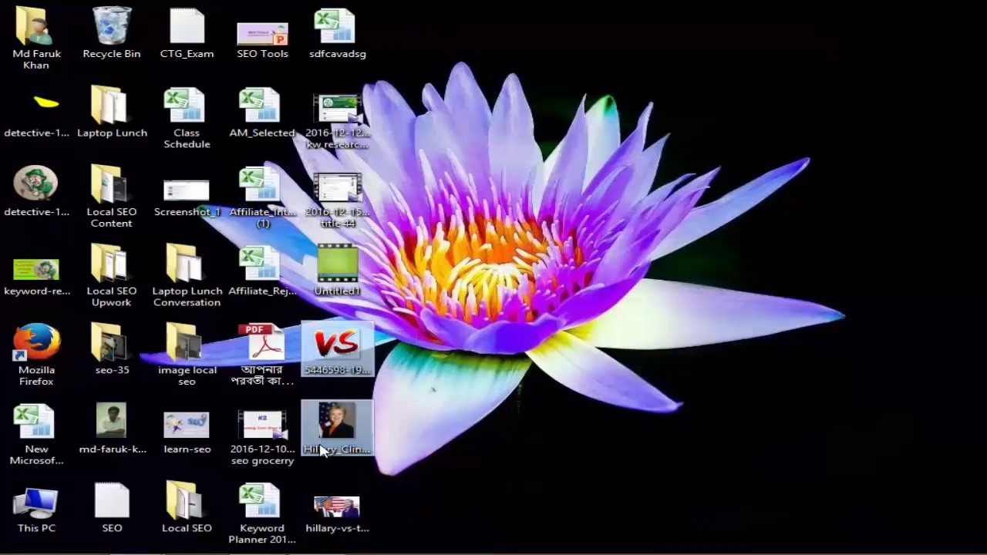
key("Delete")
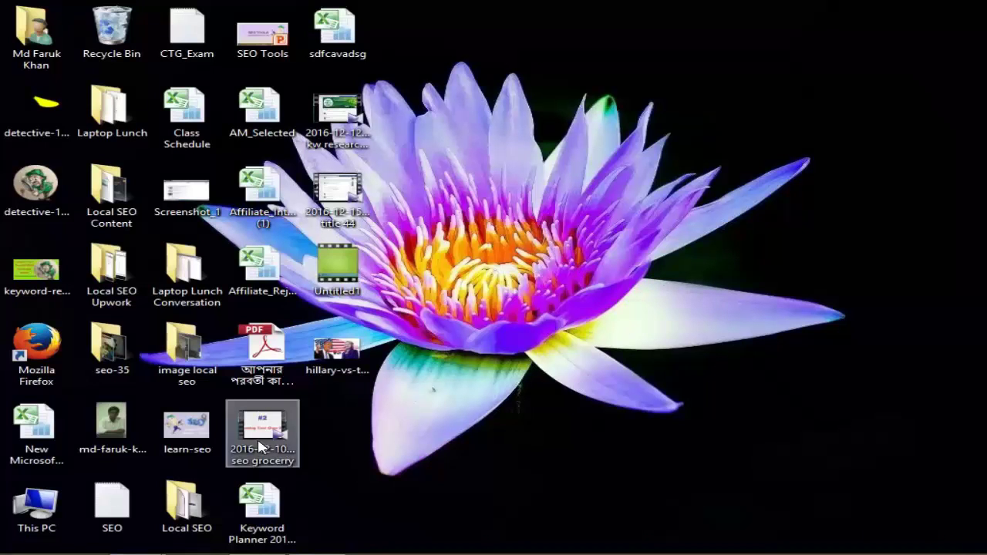
In the detailed properties of the hillary-vs-trump image, set the title to "Hillary vs Trump" and the rating to five stars.
right_click(356, 350)
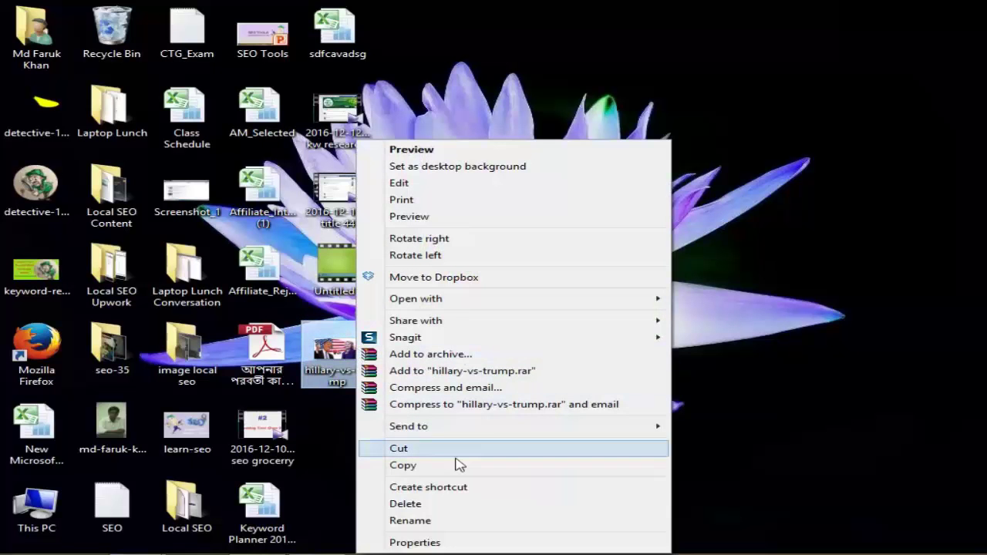
left_click(426, 543)
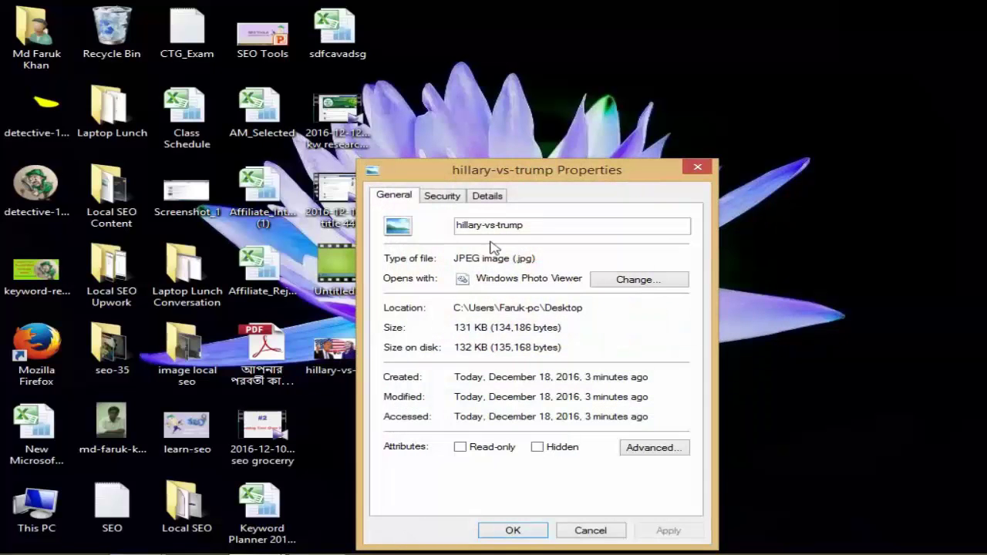
left_click(485, 197)
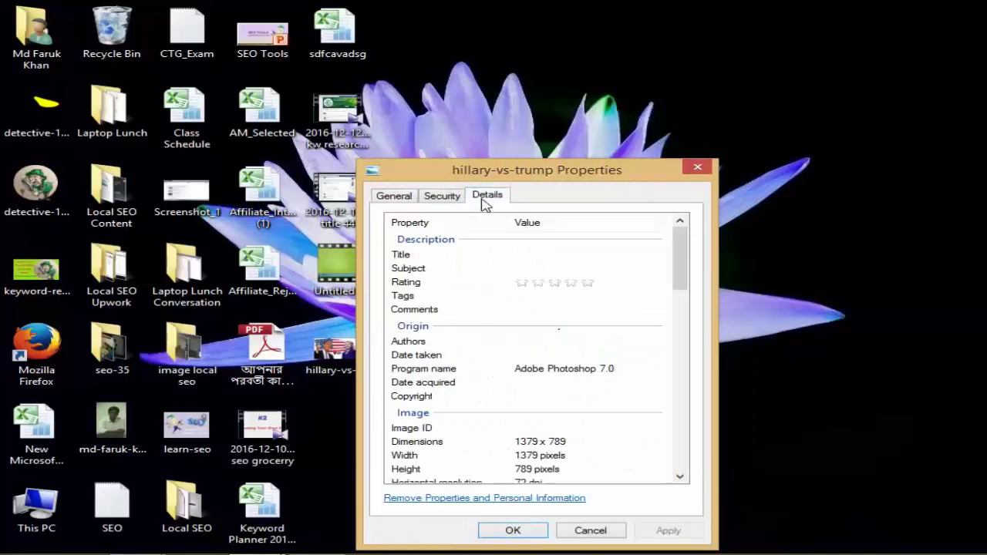
left_click(543, 255)
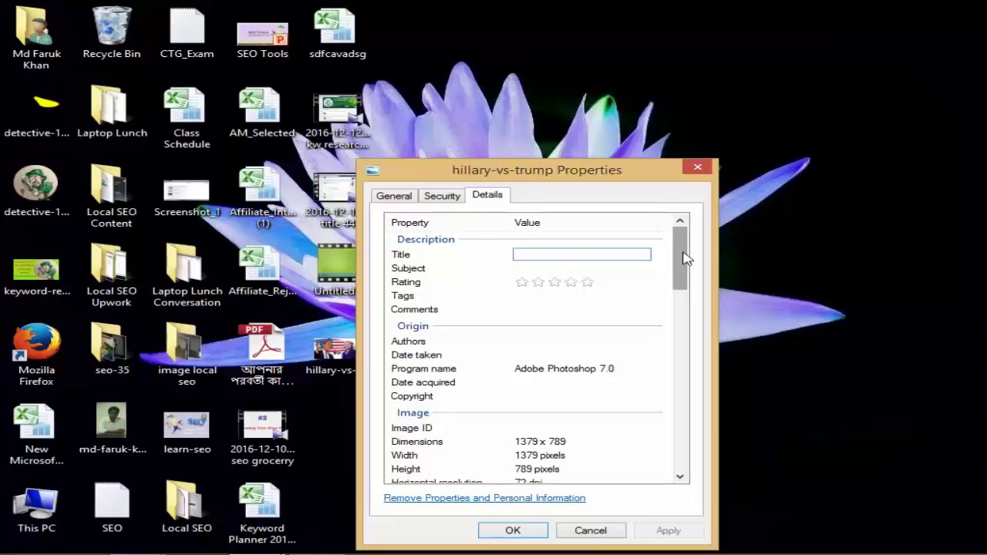
type("Hillary vs Trump")
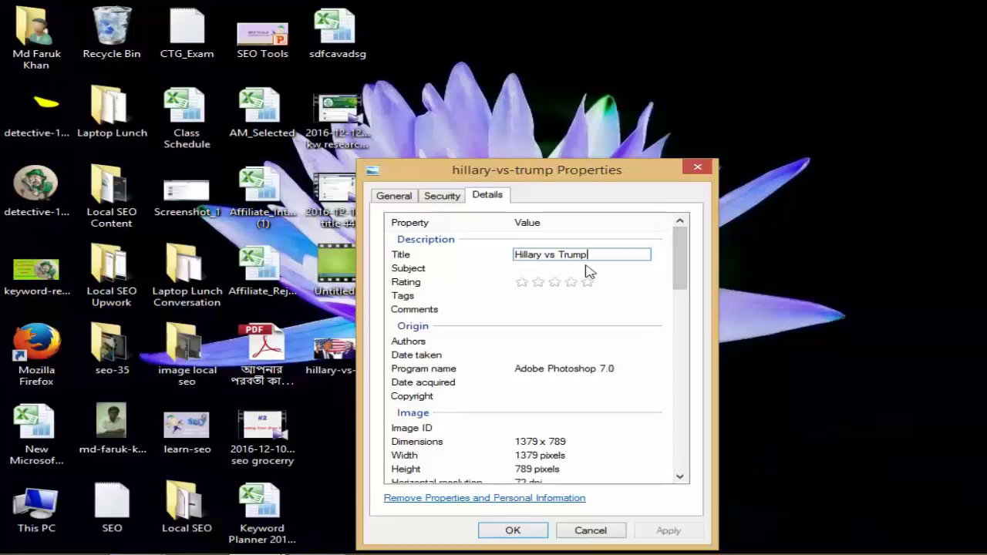
left_click(555, 282)
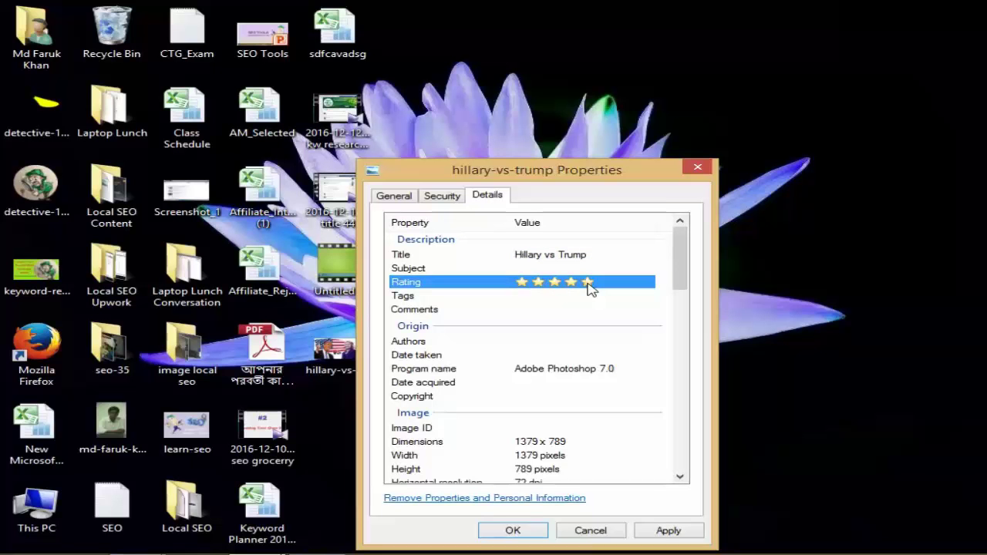
left_click(587, 283)
Add the tags "hillary, trump, us election" to the hillary-vs-trump image properties.
left_click(546, 296)
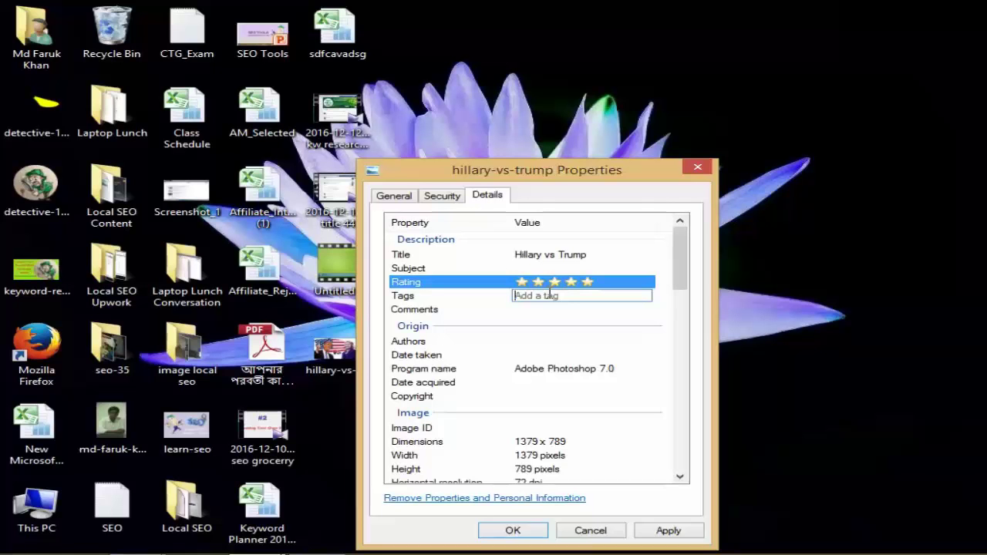
type("hillar")
key("BackSpace")
key("BackSpace")
key("BackSpace")
key("BackSpace")
key("BackSpace")
type("illary")
type(";")
type(" cli")
key("BackSpace")
key("BackSpace")
key("BackSpace")
type("trump, us elect")
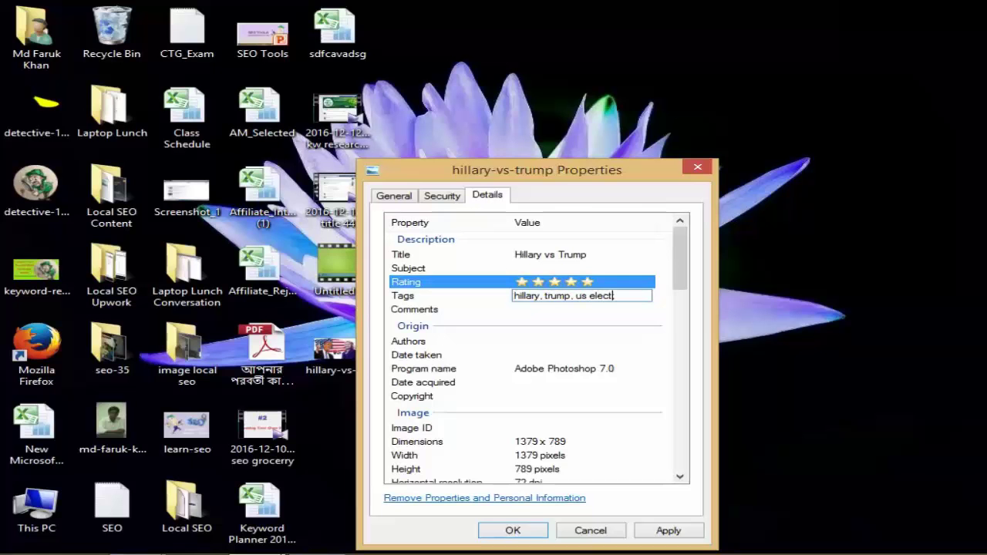
type("ion;")
key("BackSpace")
key("BackSpace")
key("BackSpace")
key("BackSpace")
key("BackSpace")
key("BackSpace")
left_click(683, 282)
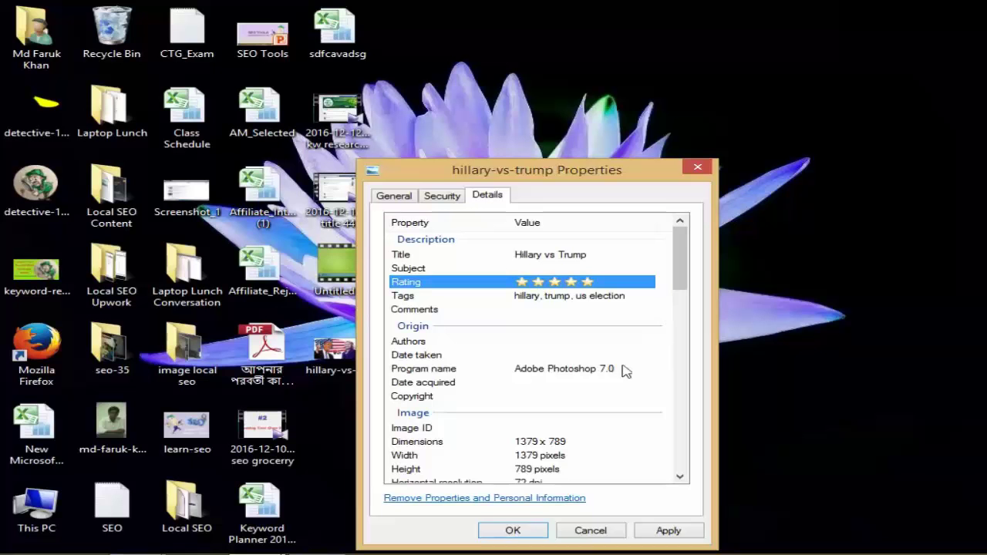
Set the image's date taken to 12/18/2016.
left_click(579, 353)
left_click(439, 351)
left_click(540, 354)
left_click(632, 355)
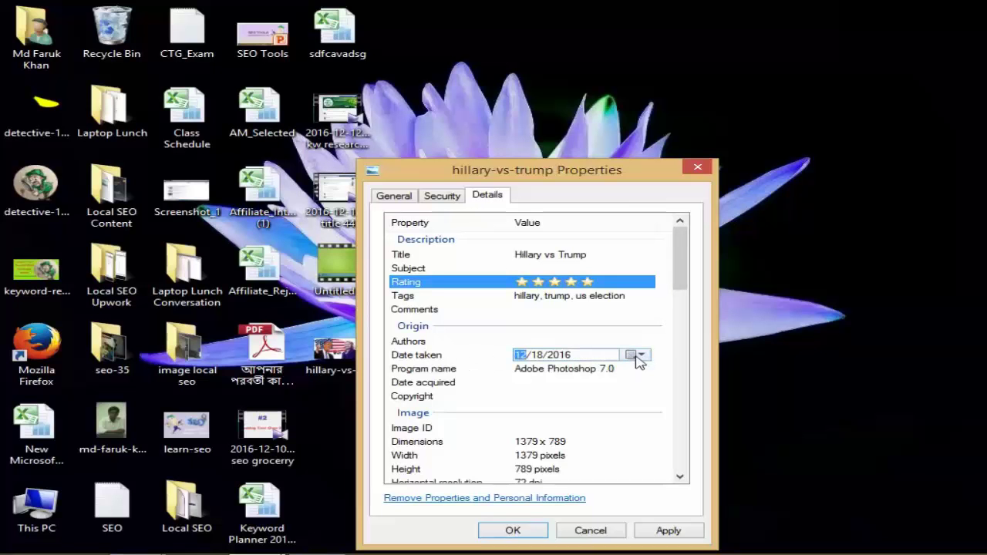
left_click(637, 356)
left_click(502, 439)
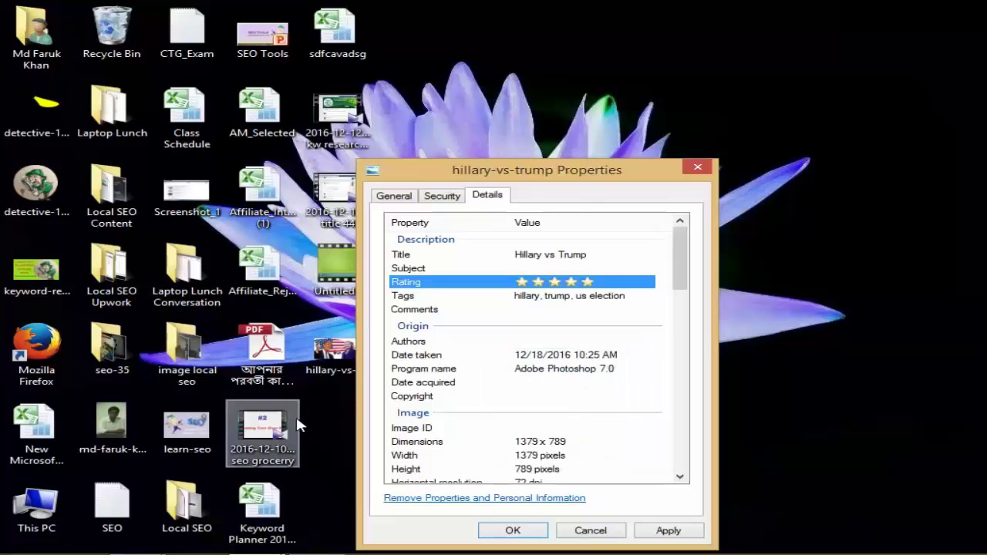
Enter the author's full name in the image's author property, choosing it from the suggested names.
left_click(531, 341)
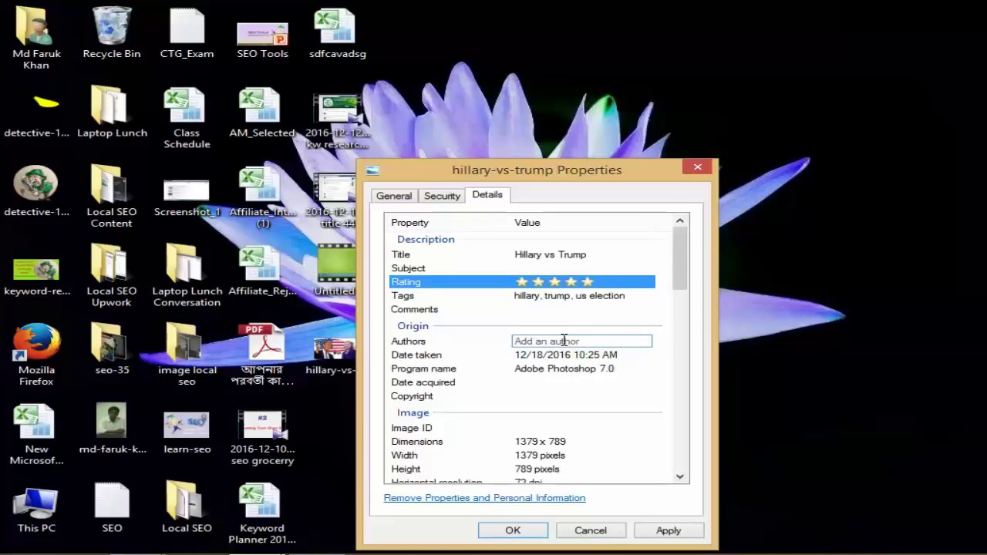
type("Md")
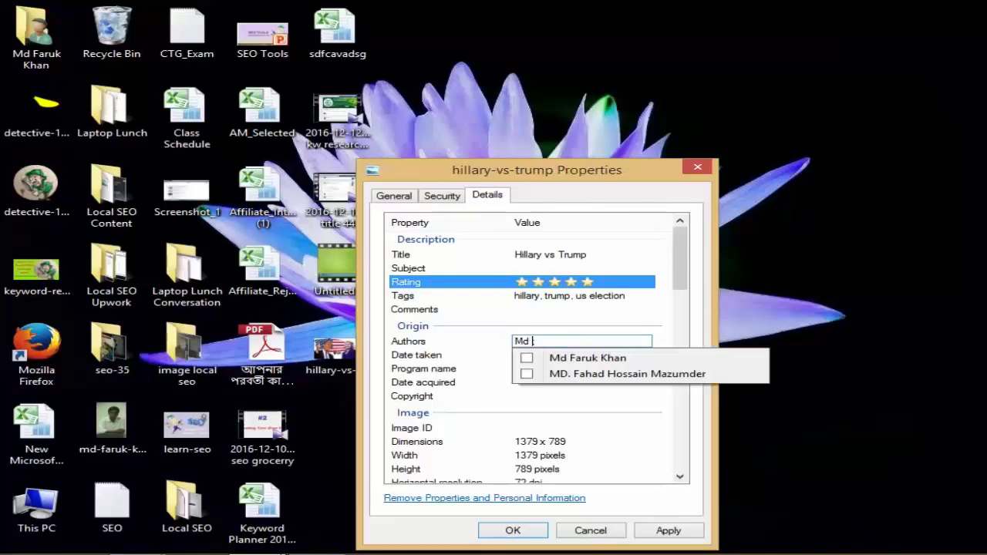
left_click(613, 357)
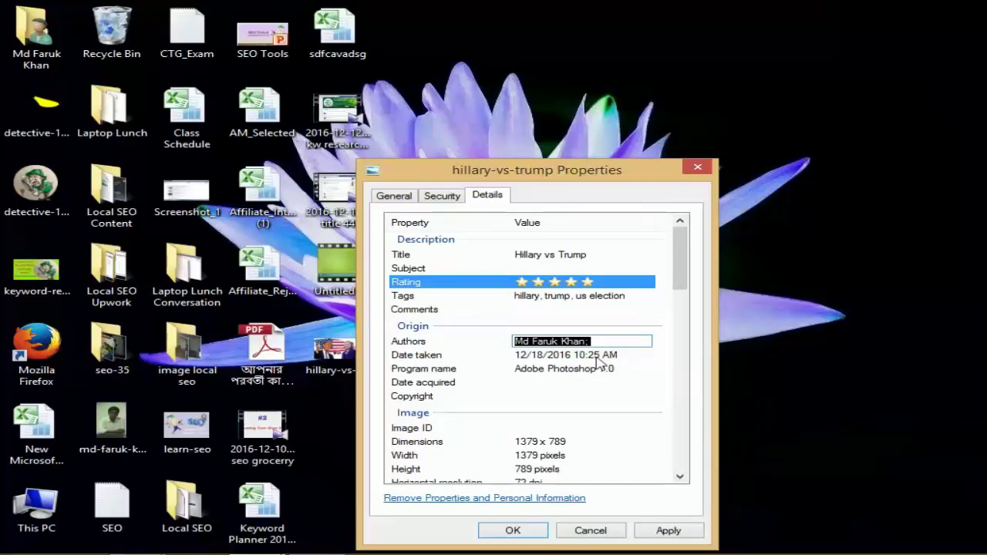
Set the image's copyright to "SEO Batch 44", apply the property changes and refresh the desktop.
left_click(552, 395)
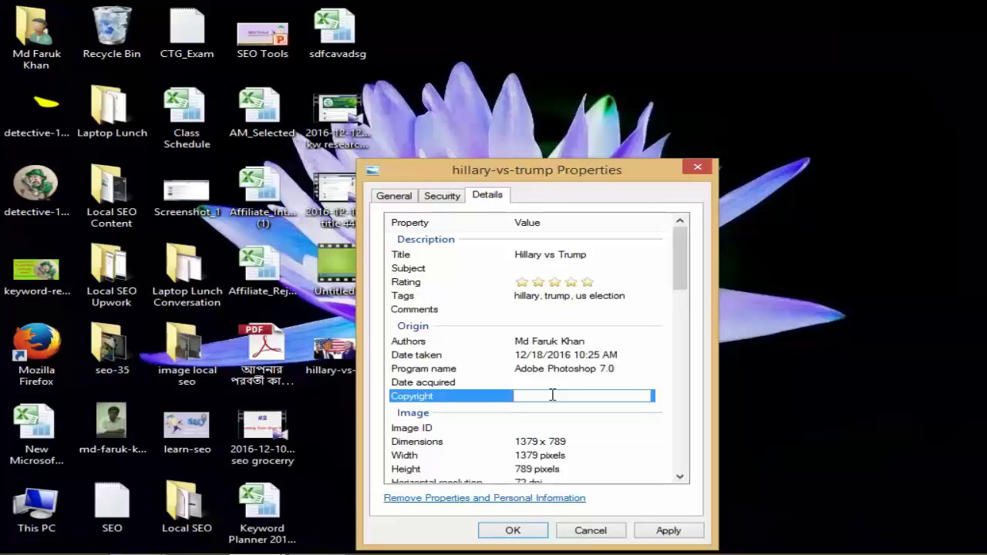
type("SEO Batch 44")
left_click(680, 273)
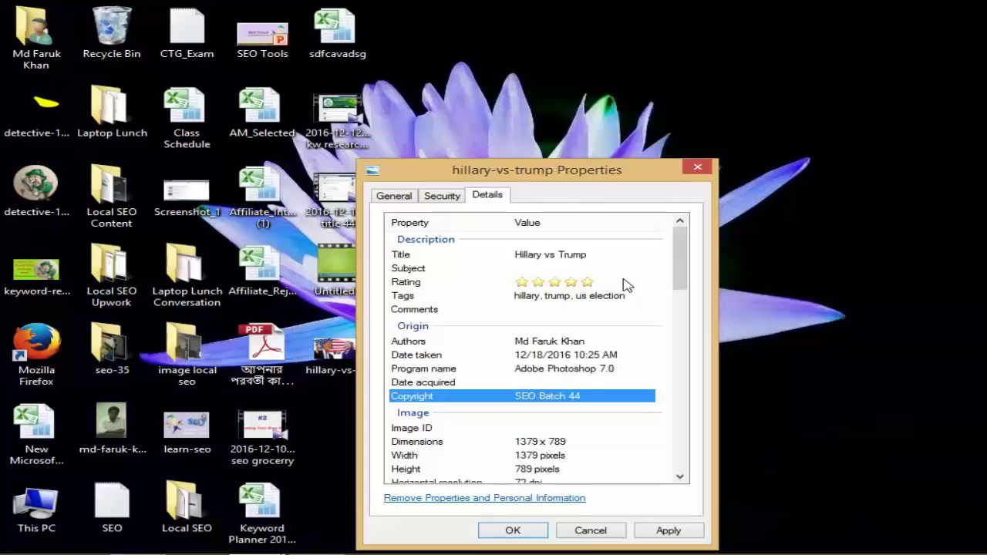
left_click(686, 531)
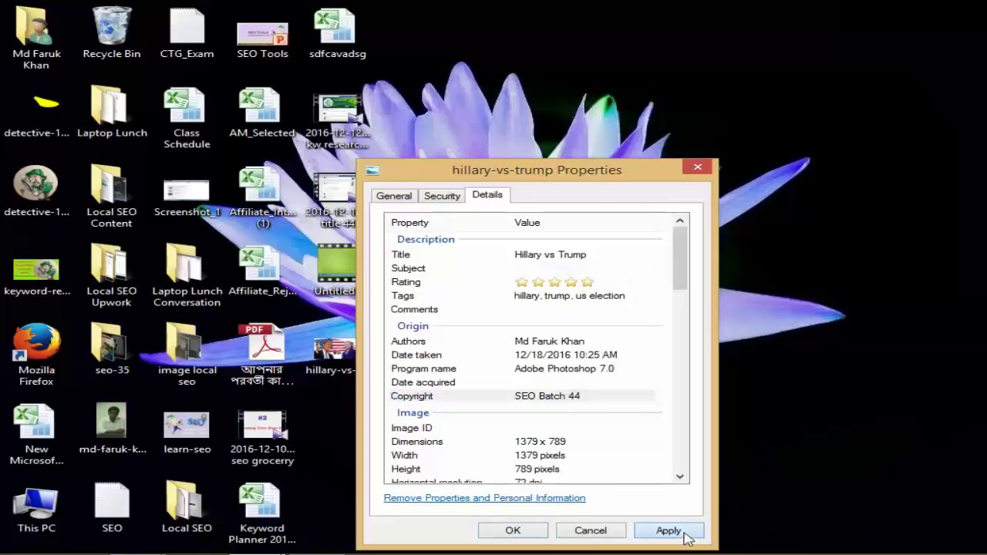
left_click(527, 535)
right_click(659, 234)
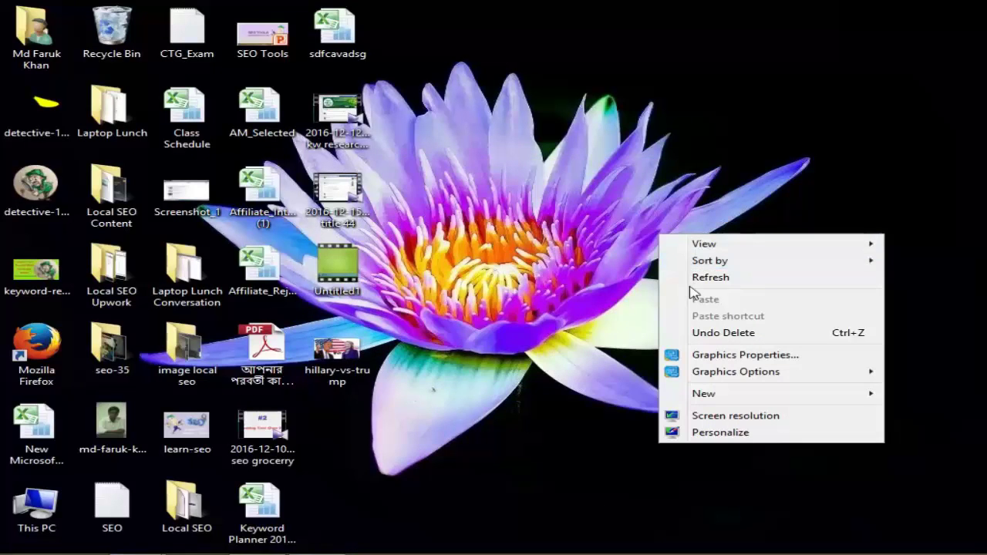
left_click(692, 285)
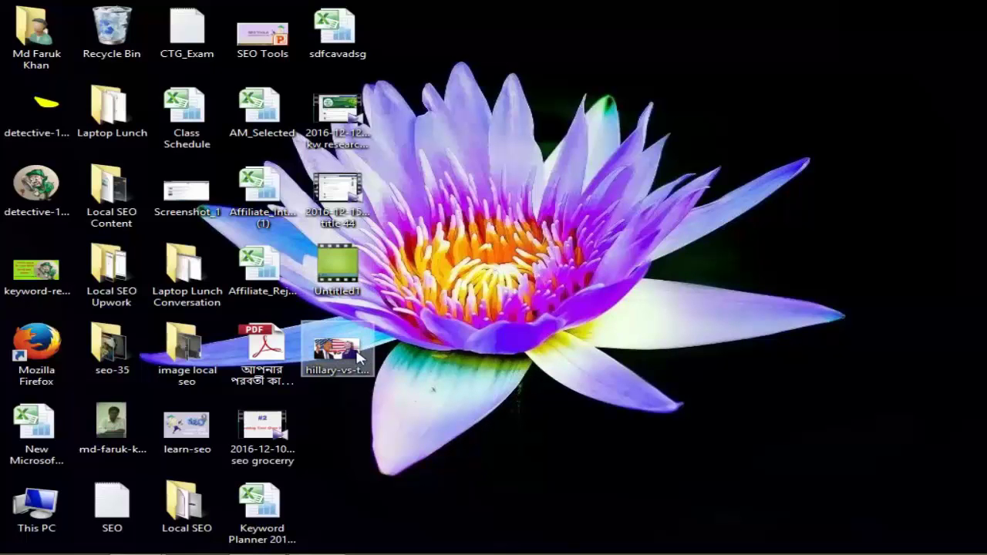
mouse_move(356, 356)
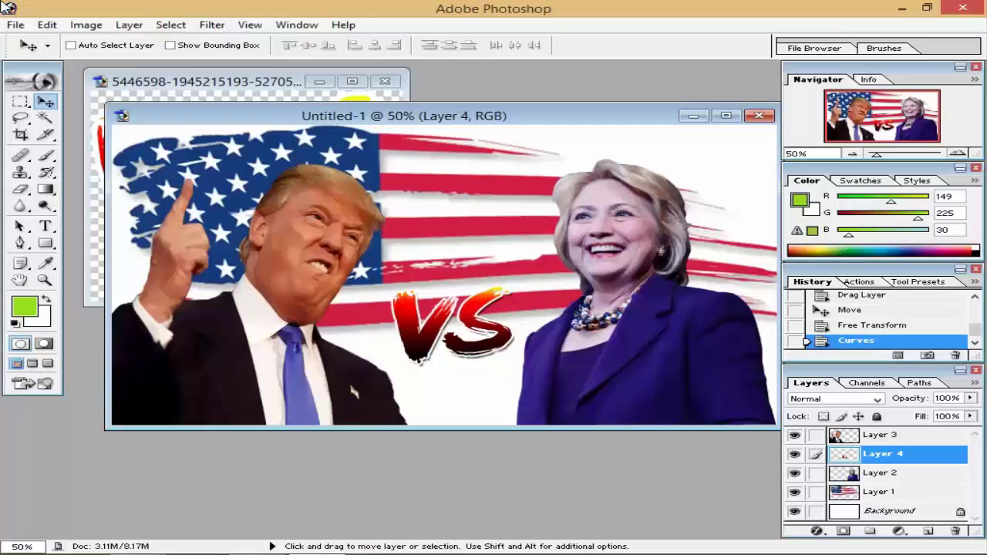
left_click(15, 25)
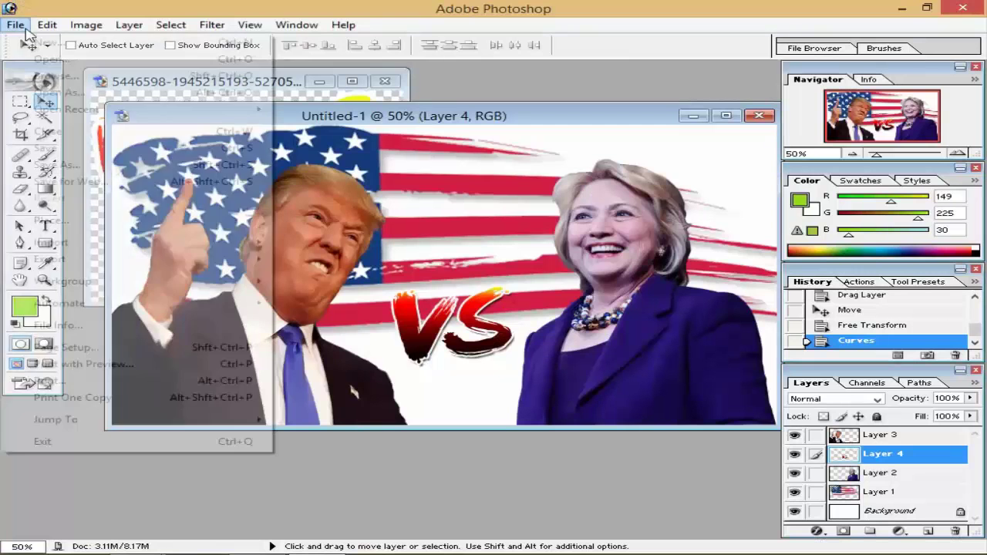
left_click(31, 40)
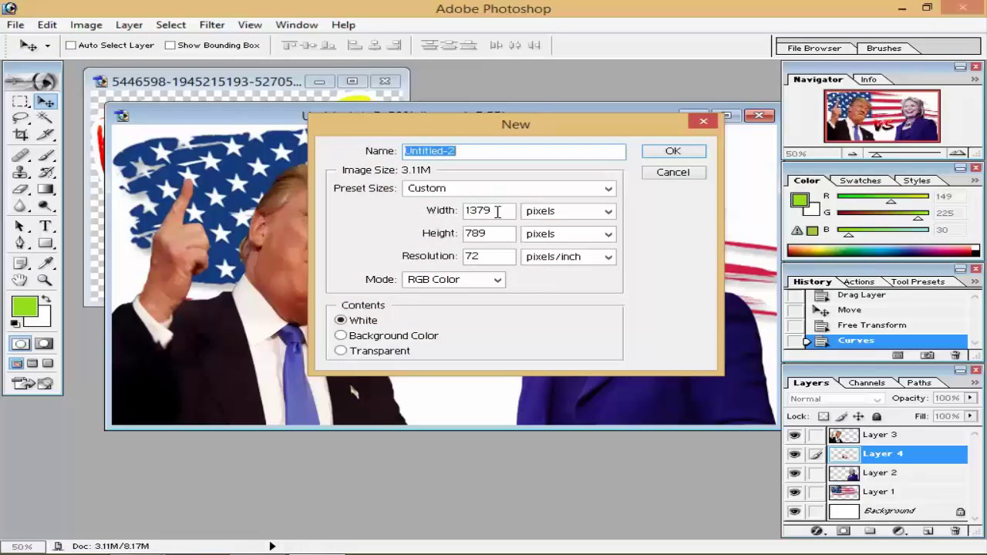
double_click(493, 210)
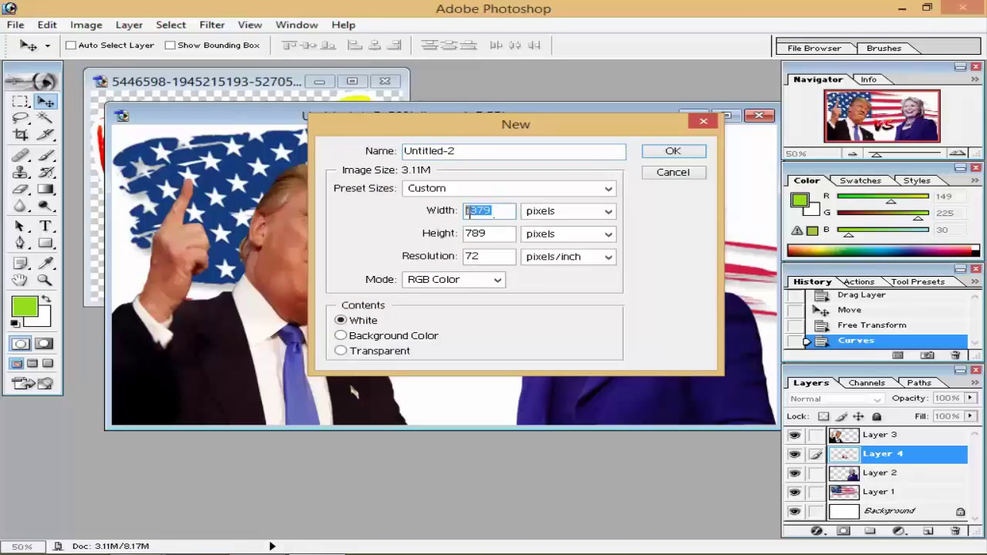
left_click(663, 172)
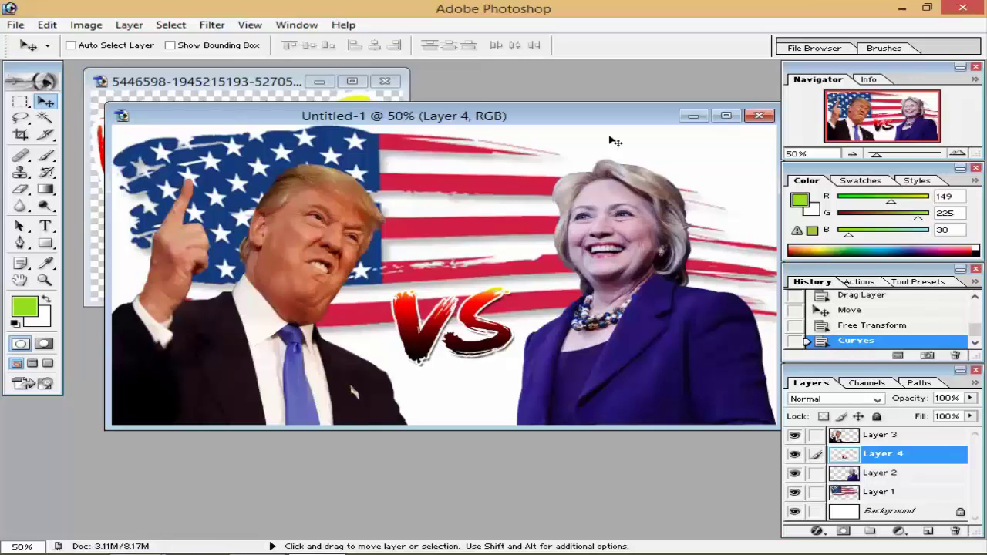
Switch to Google Images in Chrome and run a reverse image search with the hillary-vs-trump JPEG from the Desktop.
left_click(903, 8)
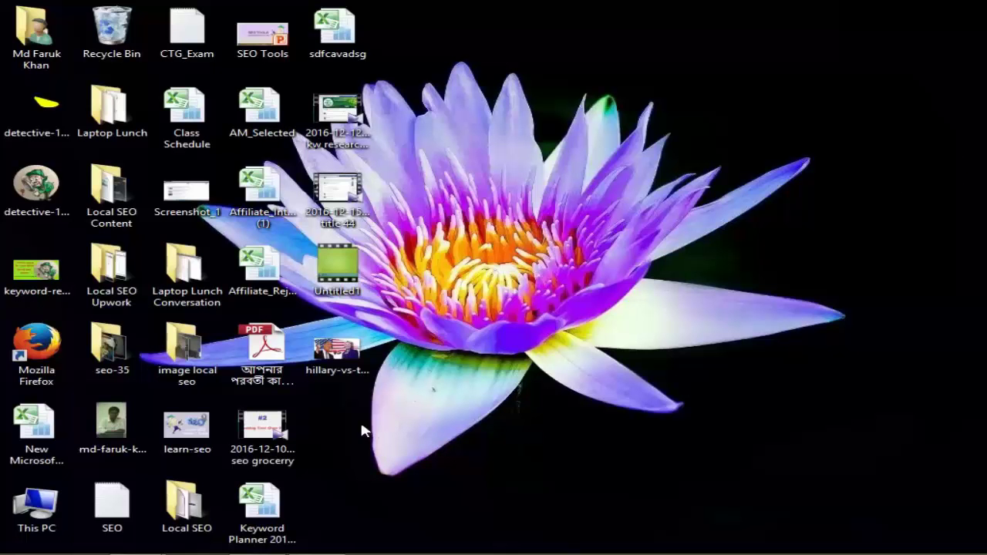
mouse_move(138, 554)
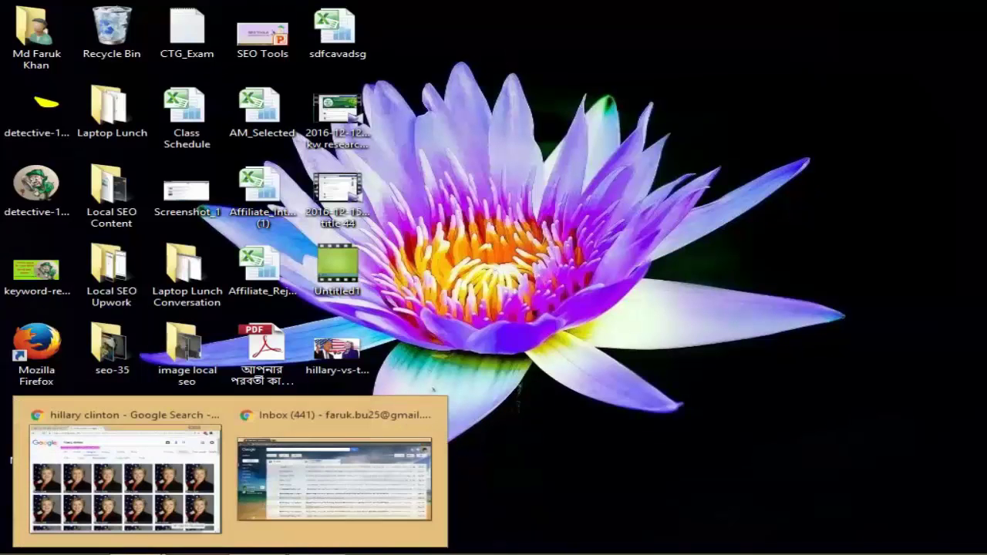
left_click(146, 463)
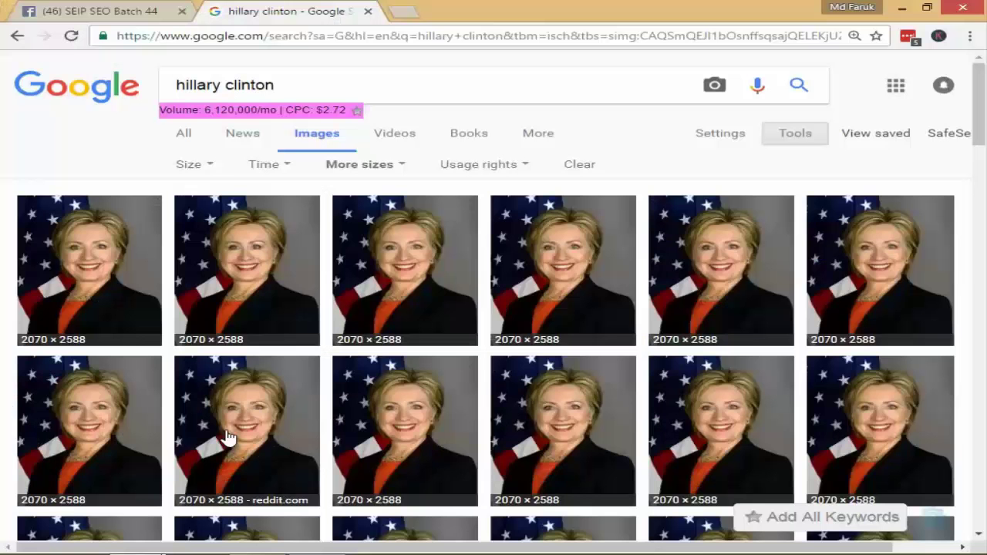
left_click(712, 88)
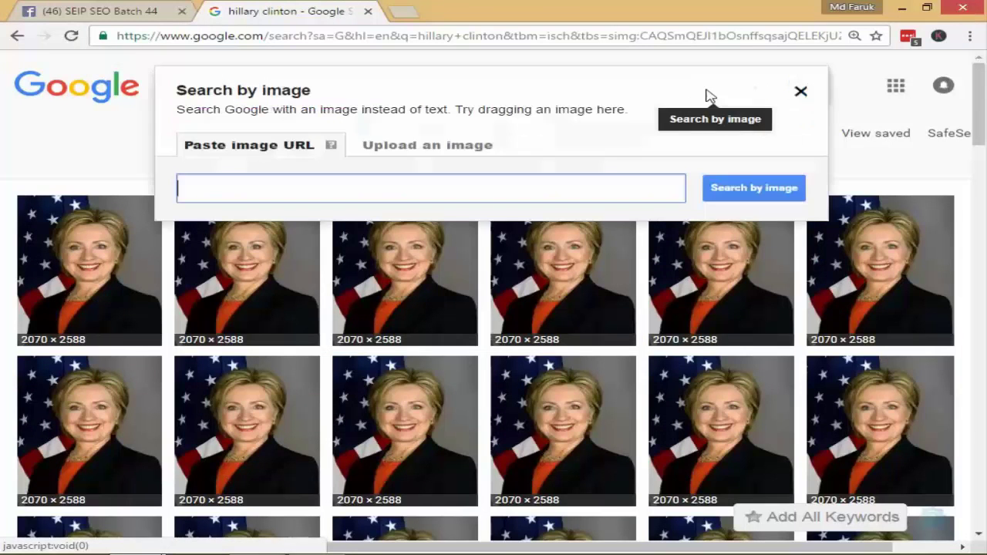
left_click(465, 145)
left_click(224, 188)
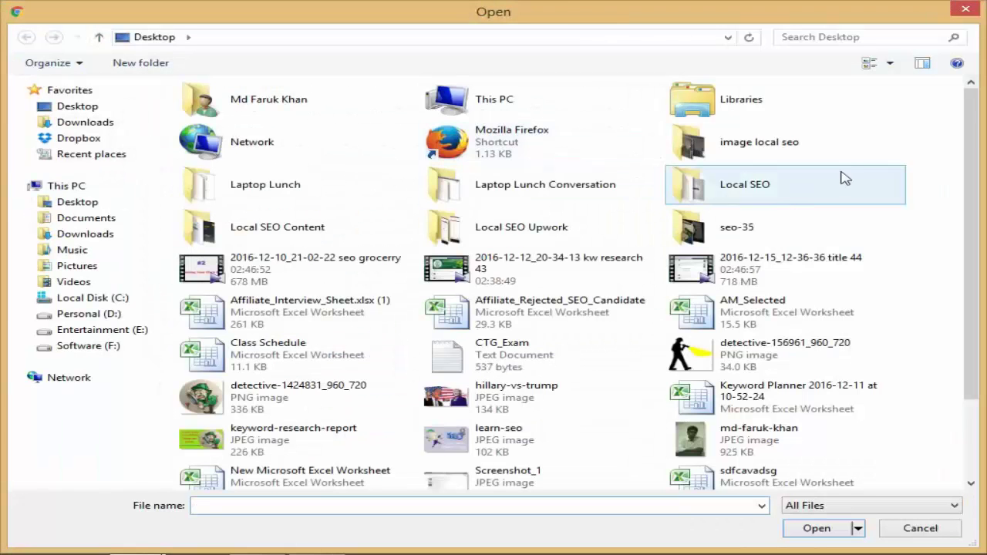
scroll(839, 177, "down", 2)
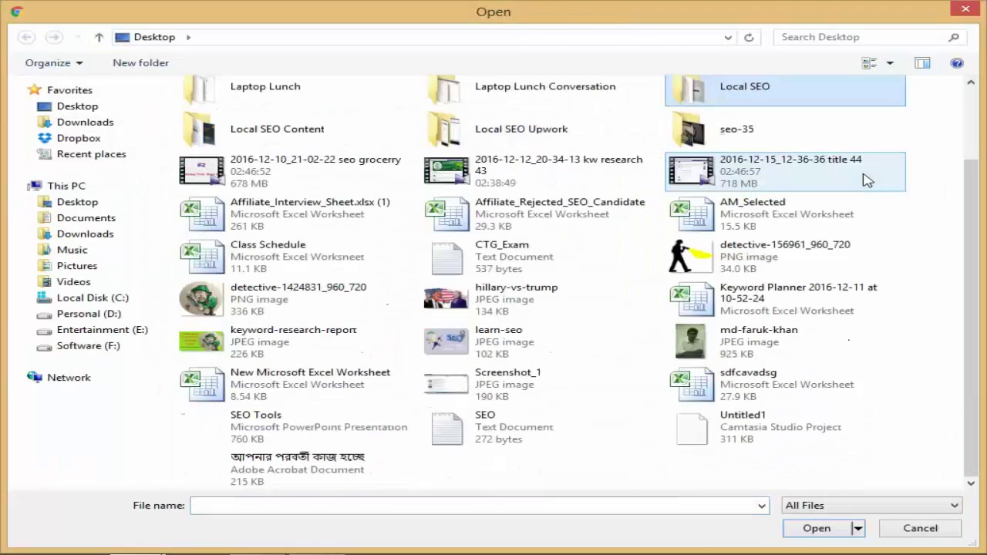
left_click(503, 310)
left_click(817, 529)
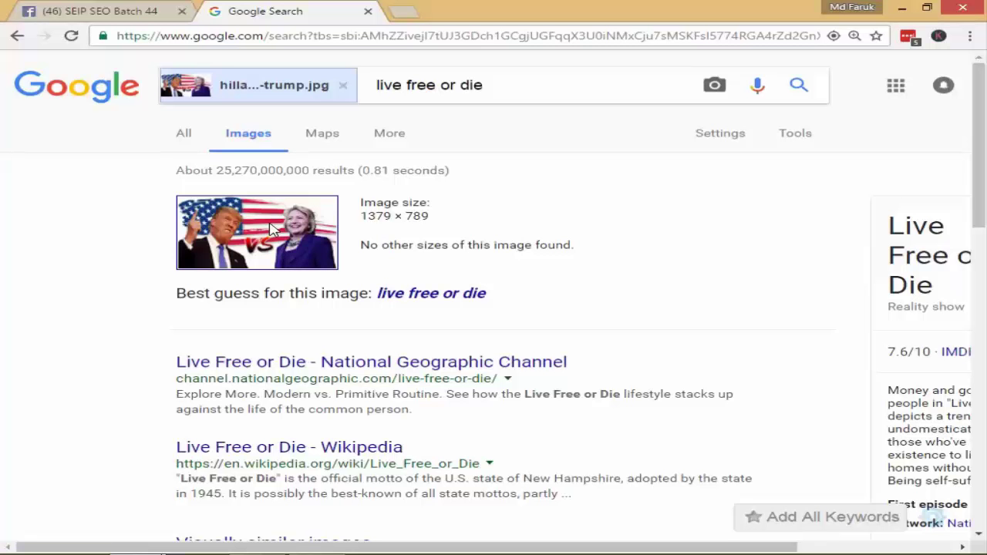
Review the reverse image search results for other sizes, visually similar images and pages with matching images.
scroll(270, 227, "down", 5)
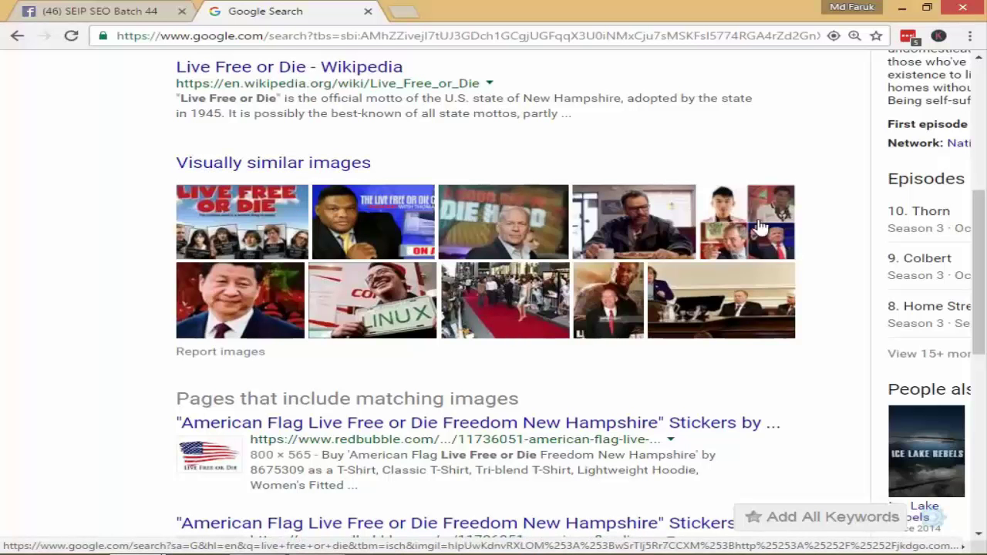
scroll(532, 247, "up", 5)
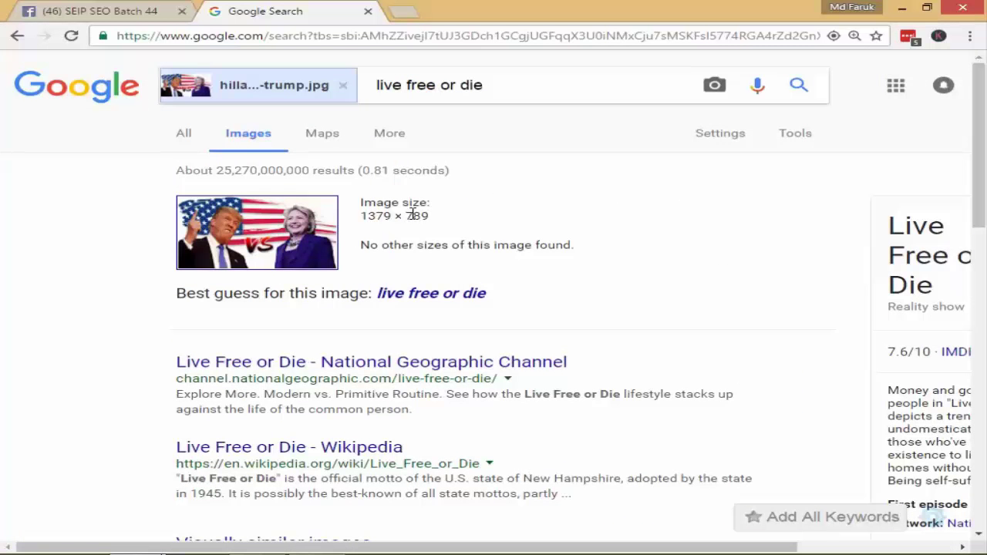
scroll(414, 209, "down", 1)
scroll(414, 209, "down", 1)
scroll(511, 165, "up", 2)
left_click(714, 85)
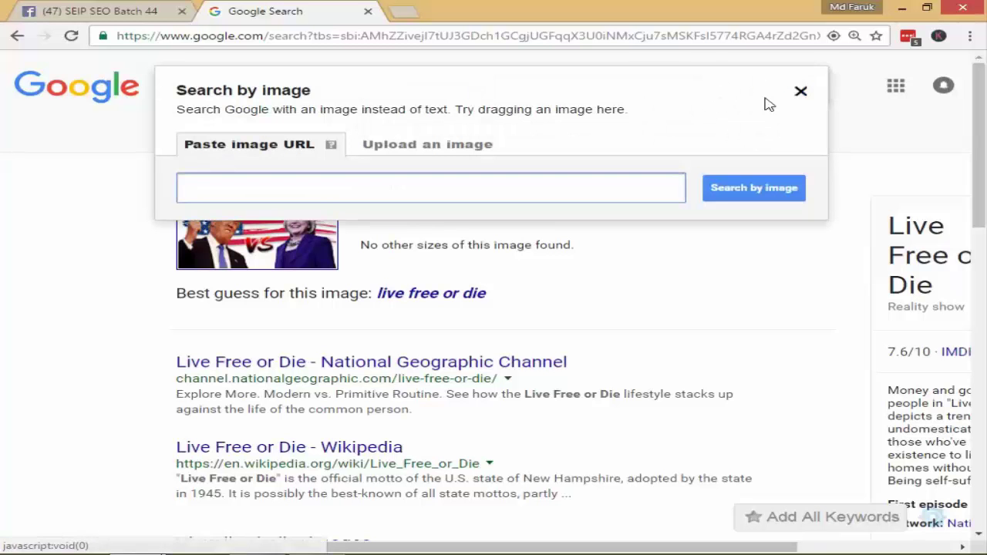
left_click(803, 96)
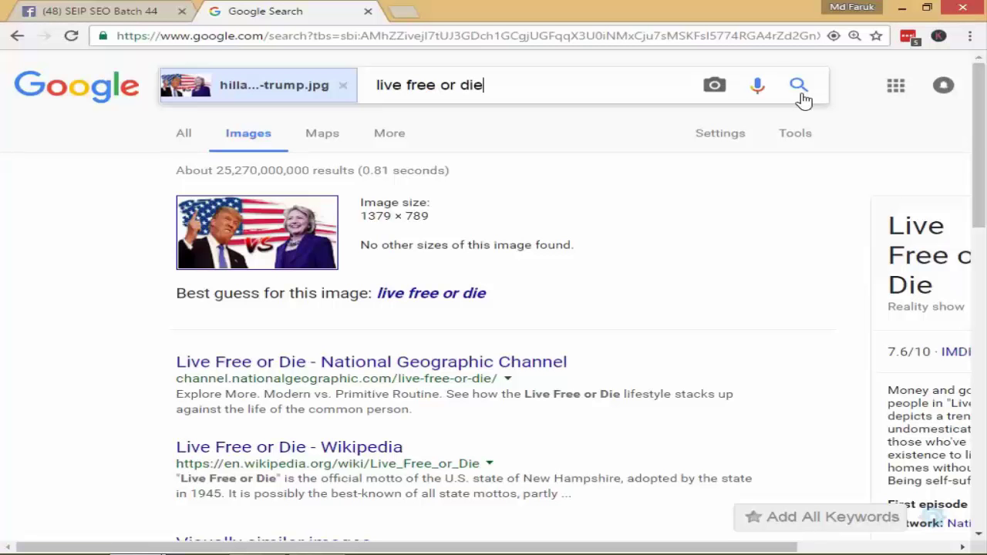
left_click(901, 7)
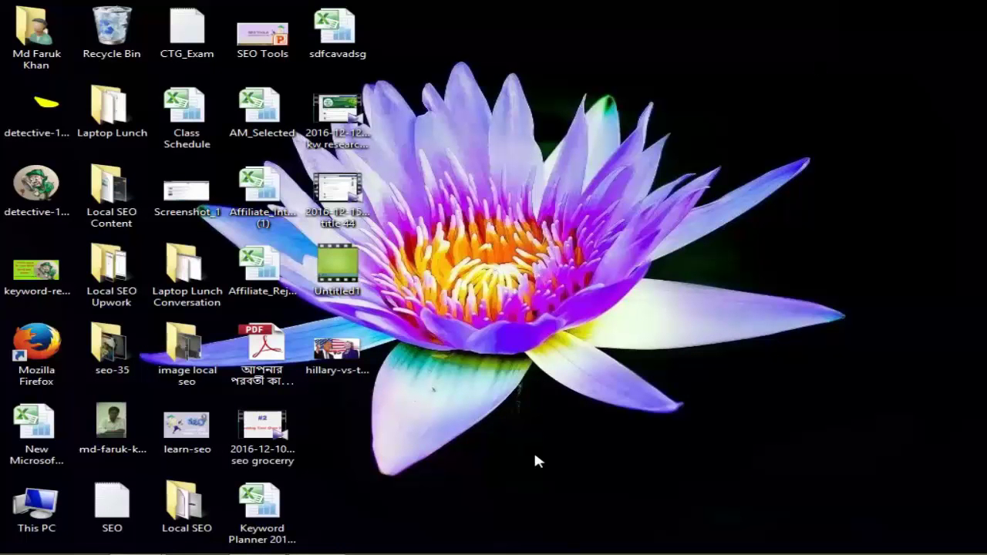
Close Photoshop without saving the Untitled-1 composite.
mouse_move(356, 359)
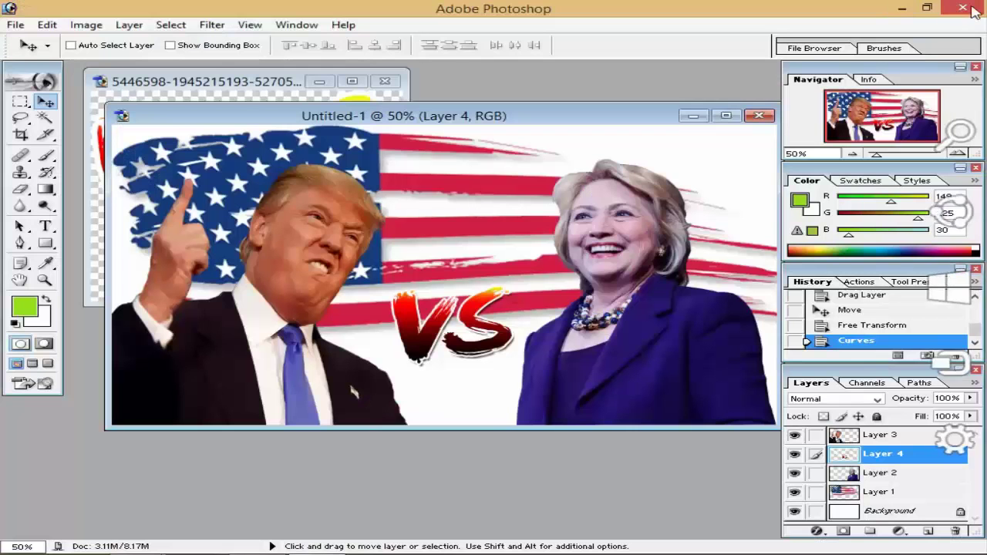
left_click(963, 8)
left_click(521, 223)
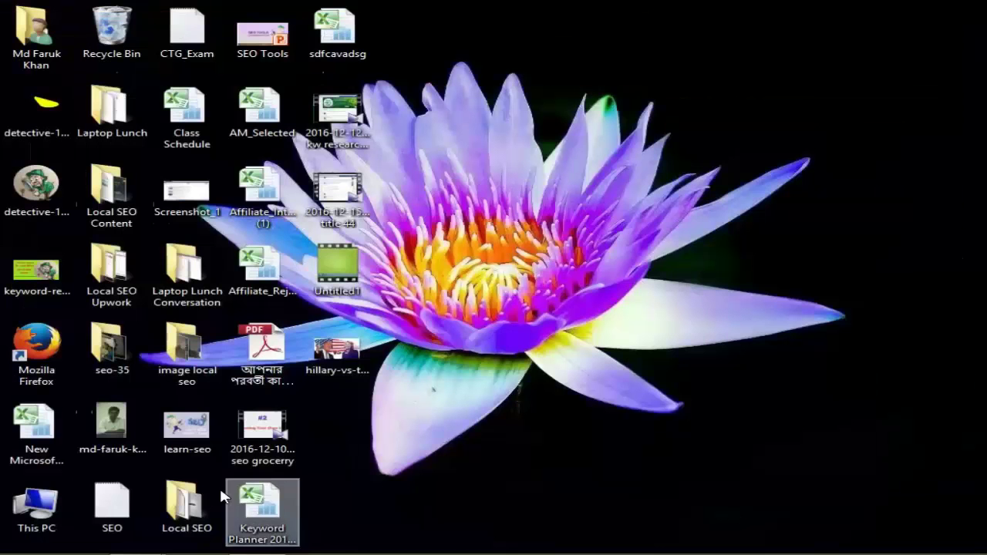
Switch to Chrome and open the Blogger post list of the SEIP SEO Batch 32 blog in a new tab from the website bookmarks.
left_click(121, 473)
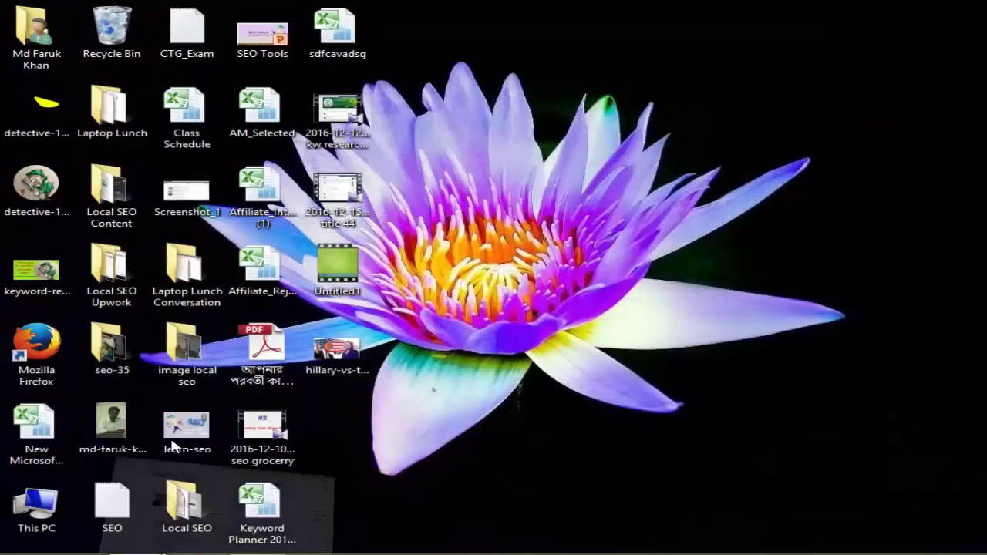
left_click(402, 12)
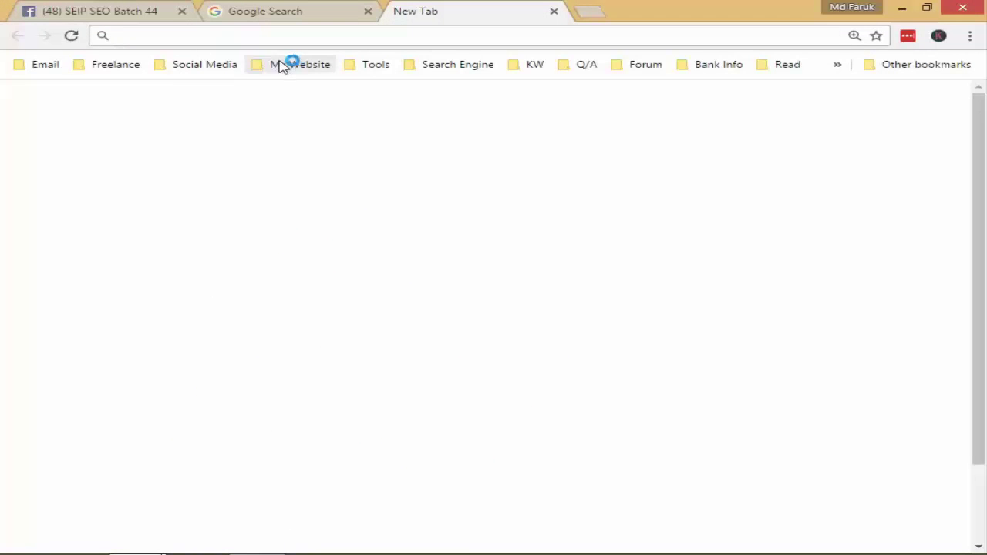
left_click(284, 64)
left_click(288, 81)
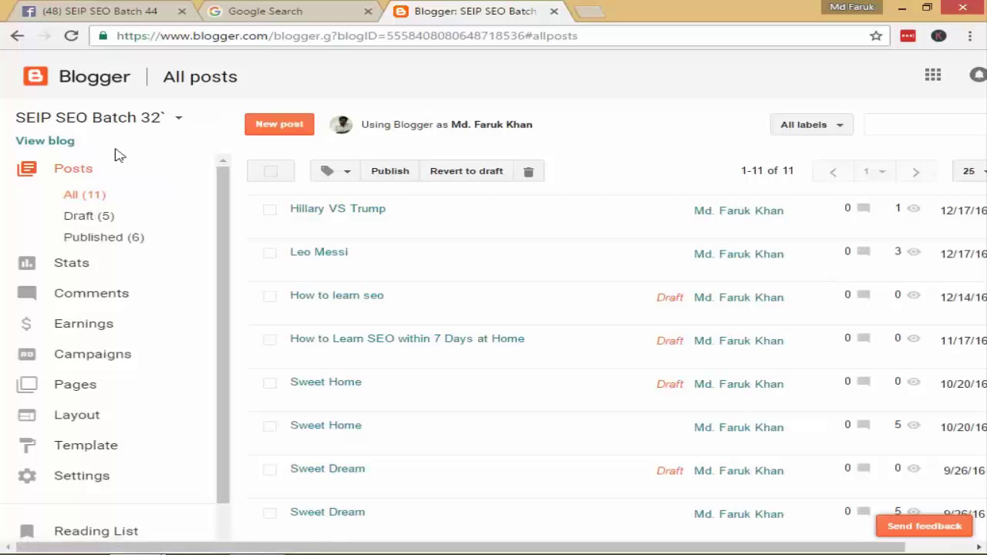
Create a new blog post titled "USA Election" and place the cursor in its empty body.
left_click(269, 127)
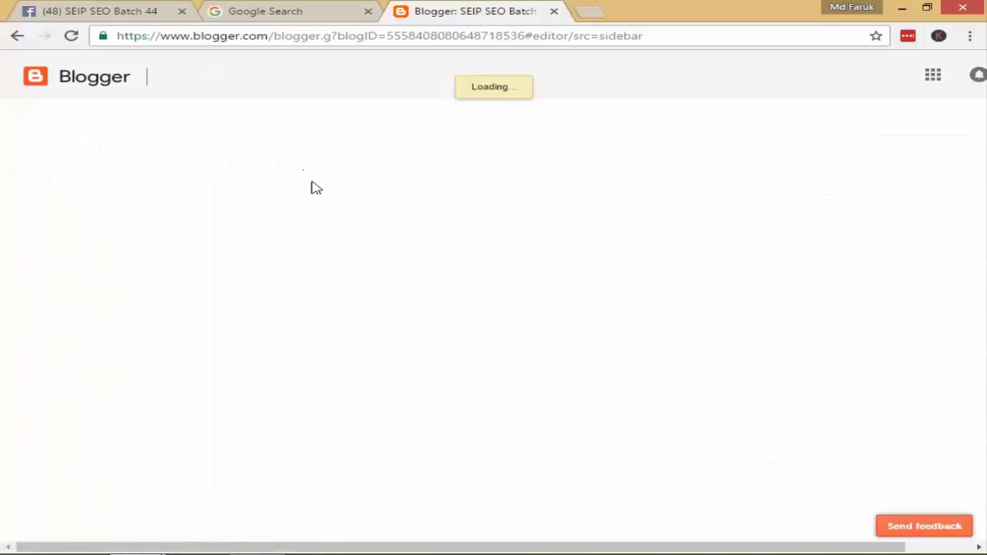
left_click(367, 115)
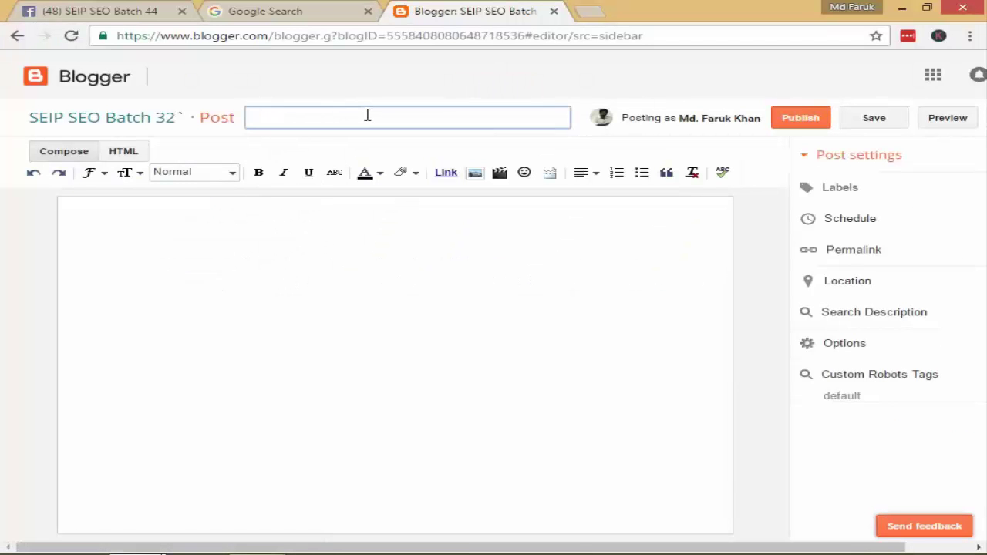
type("USA Election")
left_click(447, 223)
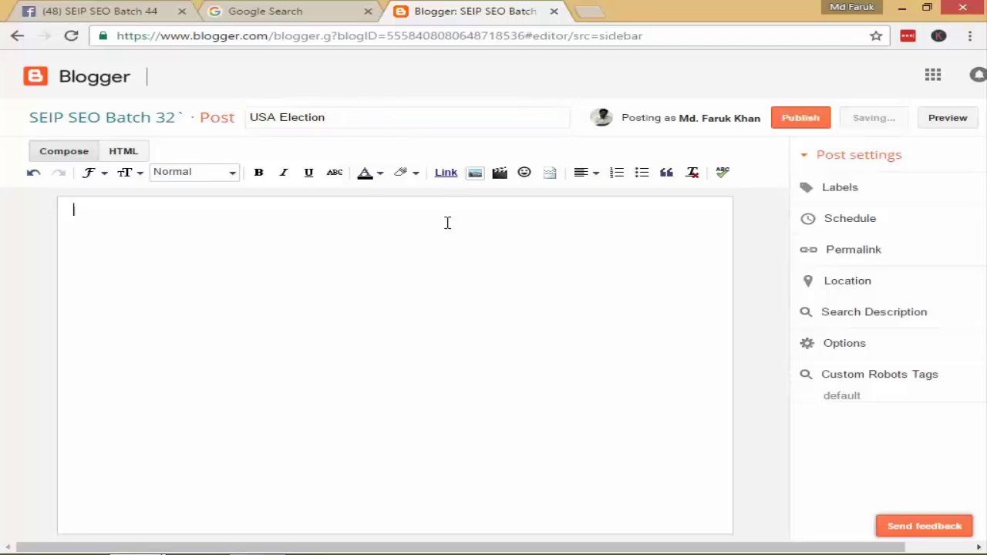
Search Google for "usa election" in a new tab and open the Wikipedia article on the United States presidential election, 2016.
left_click(588, 11)
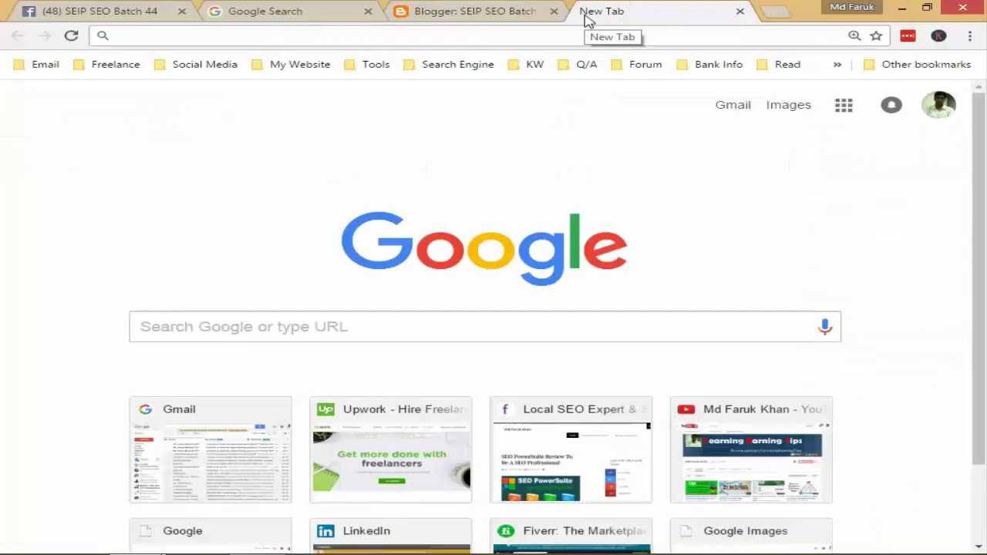
type("use")
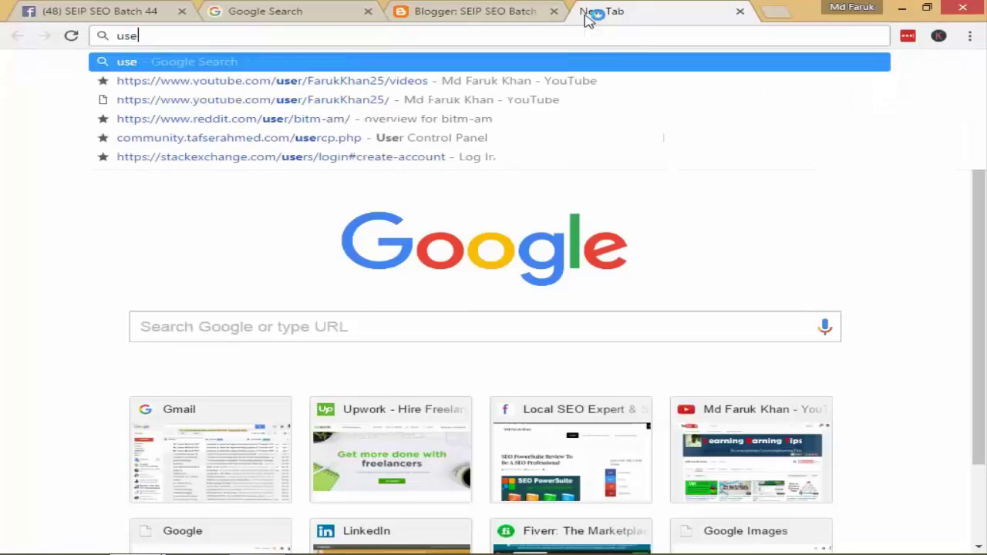
key("BackSpace")
type("a ele")
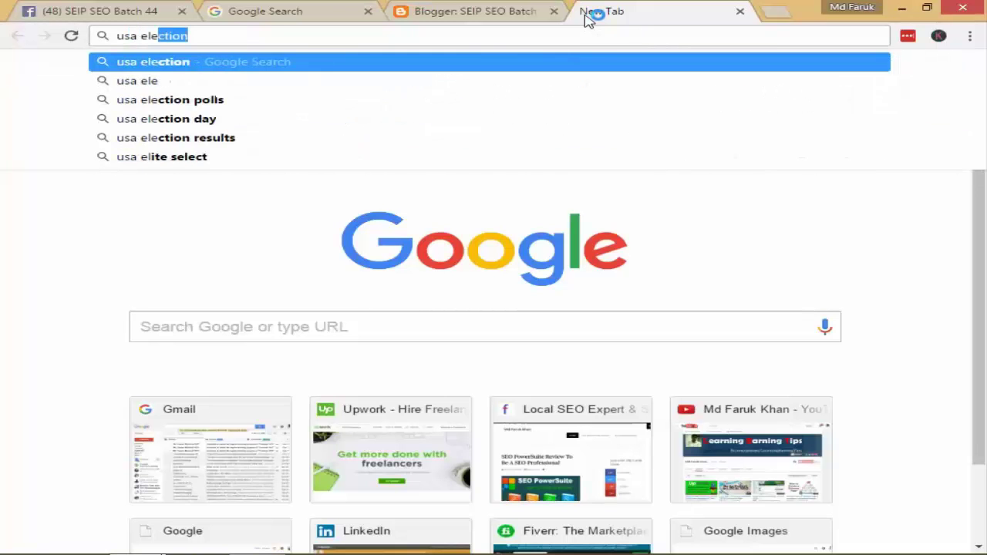
key("Return")
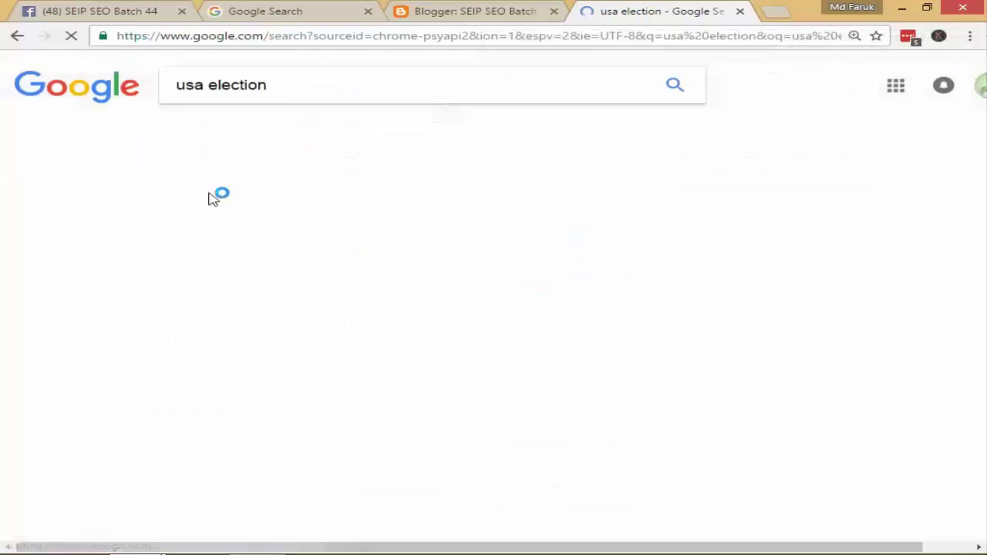
scroll(103, 236, "down", 5)
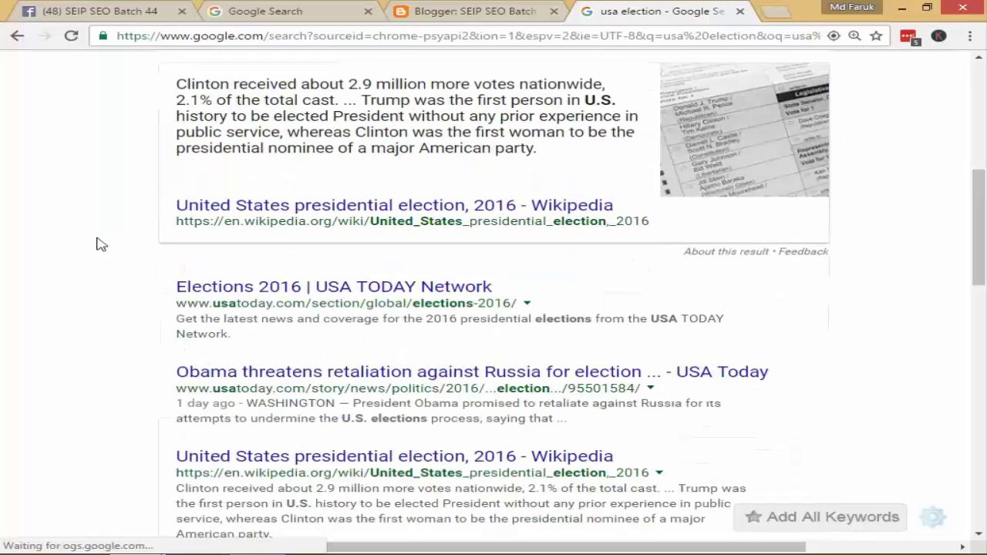
left_click(294, 211)
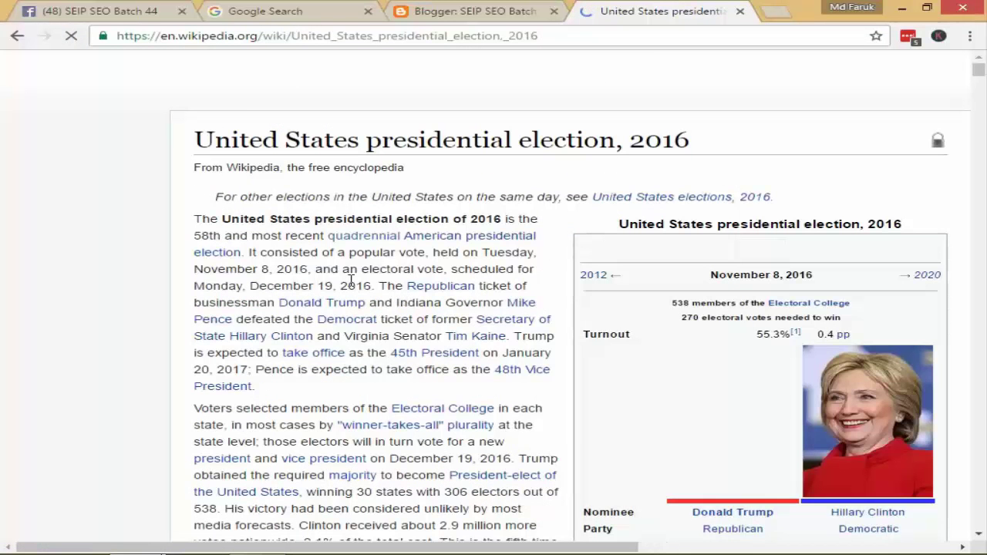
Copy the Wikipedia article from its opening paragraph through the Republican Party heading and paste it into the USA Election post body.
left_click_drag(198, 219, 648, 314)
scroll(447, 324, "down", 15)
scroll(441, 523, "down", 1)
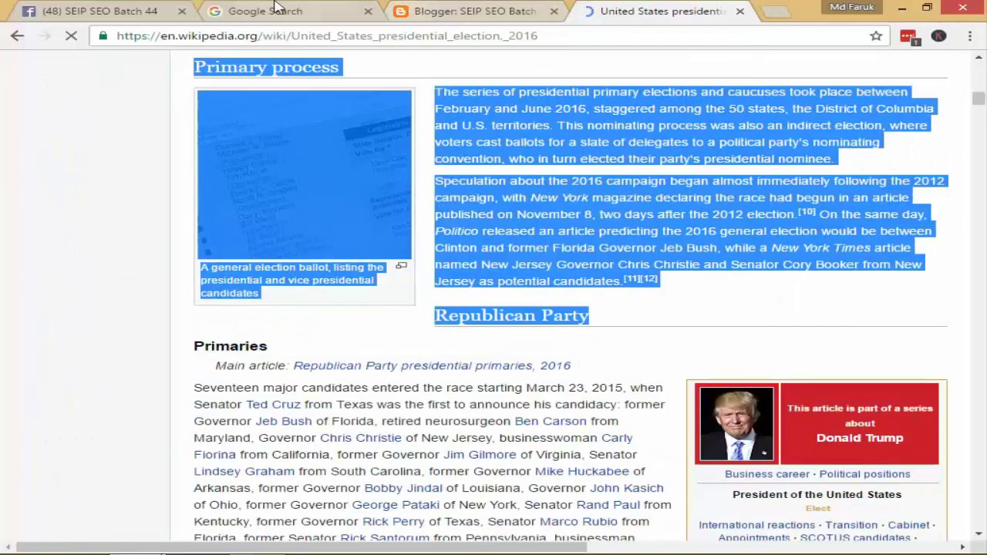
left_click(493, 11)
key("ctrl+v")
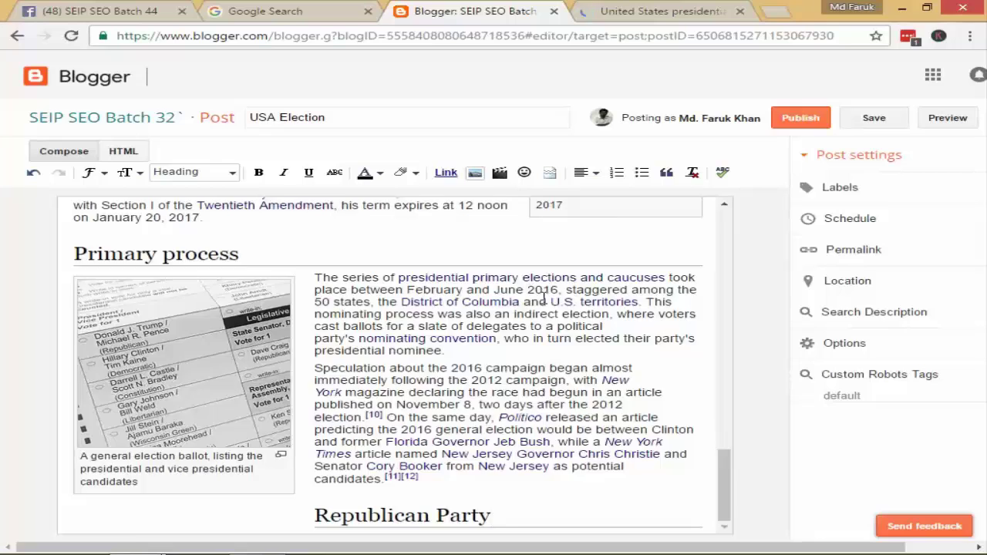
scroll(544, 298, "up", 7)
scroll(543, 298, "up", 8)
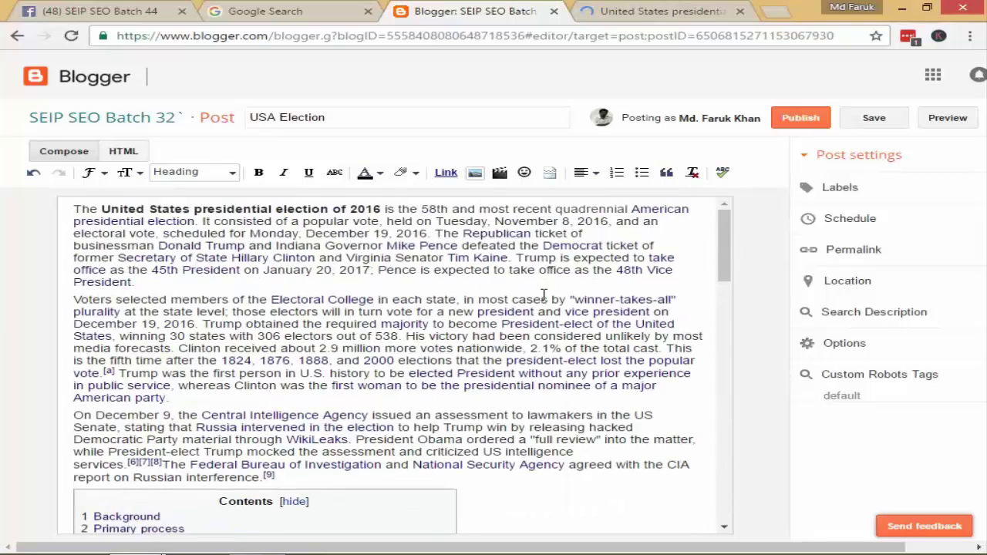
scroll(548, 297, "down", 10)
scroll(556, 295, "down", 3)
scroll(649, 255, "up", 10)
Upload the hillary-vs-trump JPEG from the Desktop and insert it on a new line below the post's first paragraph.
left_click(197, 281)
key("Return")
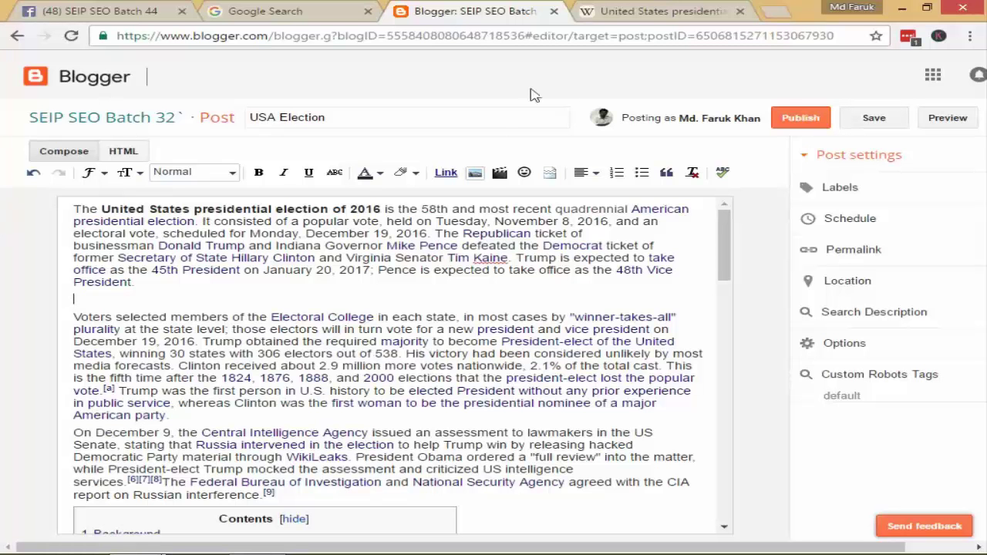
left_click(476, 175)
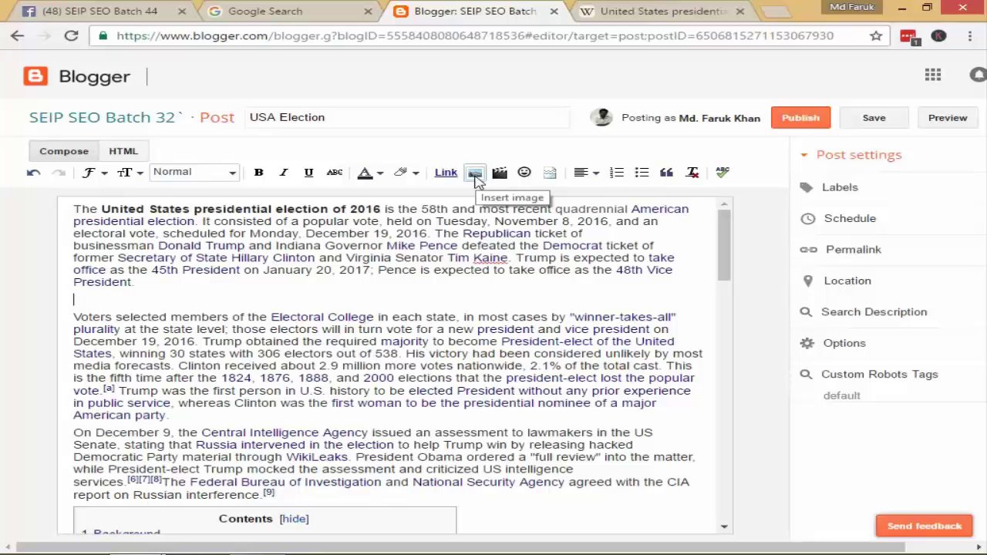
left_click(475, 174)
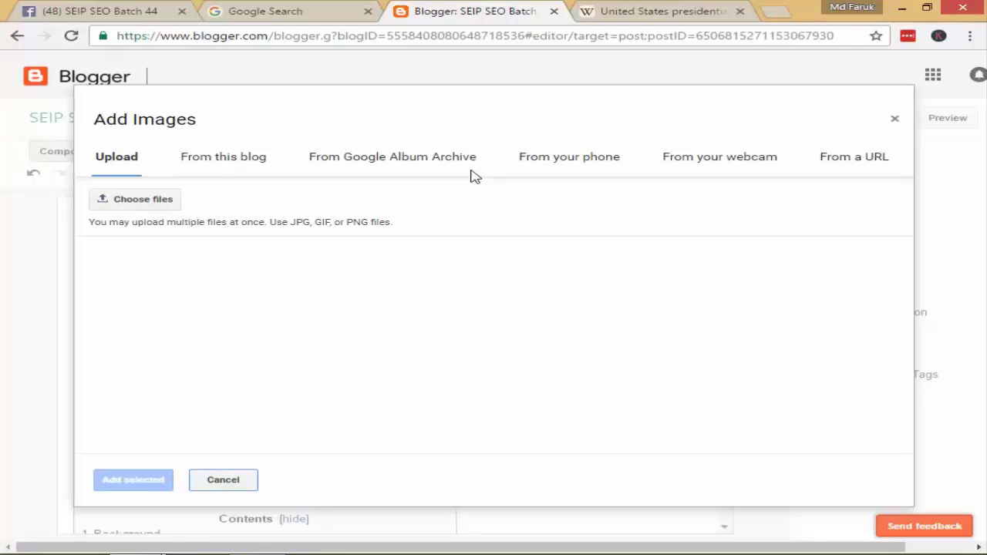
left_click(150, 200)
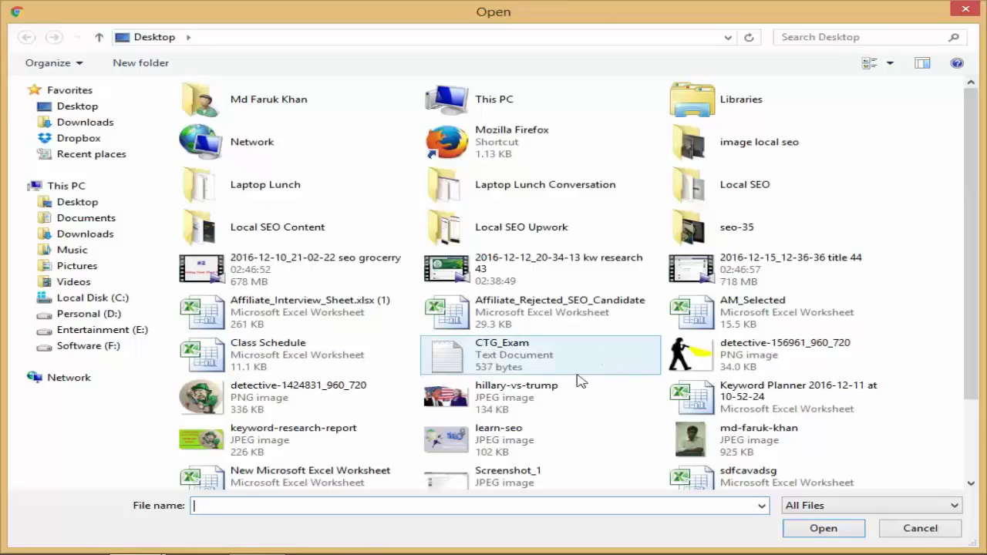
left_click(524, 399)
double_click(524, 399)
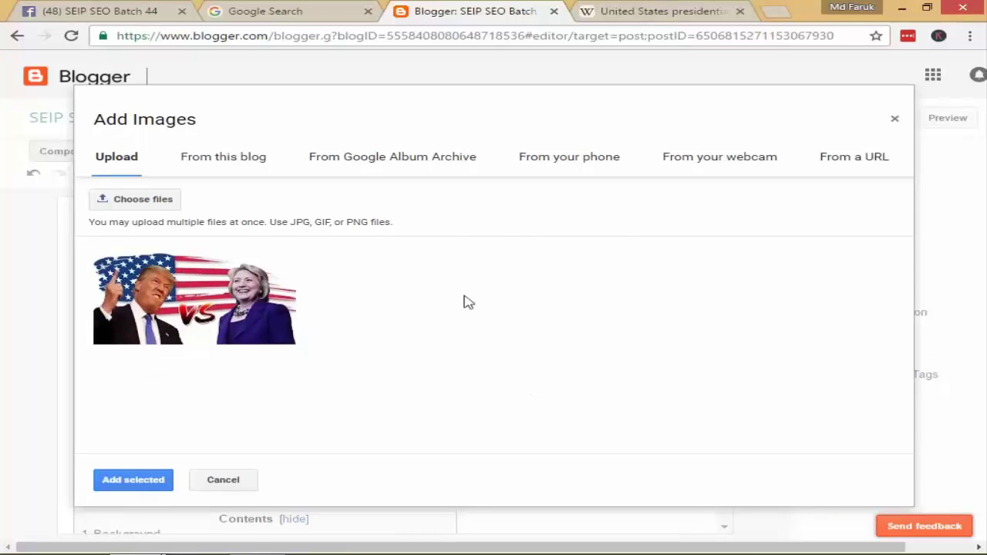
left_click(199, 281)
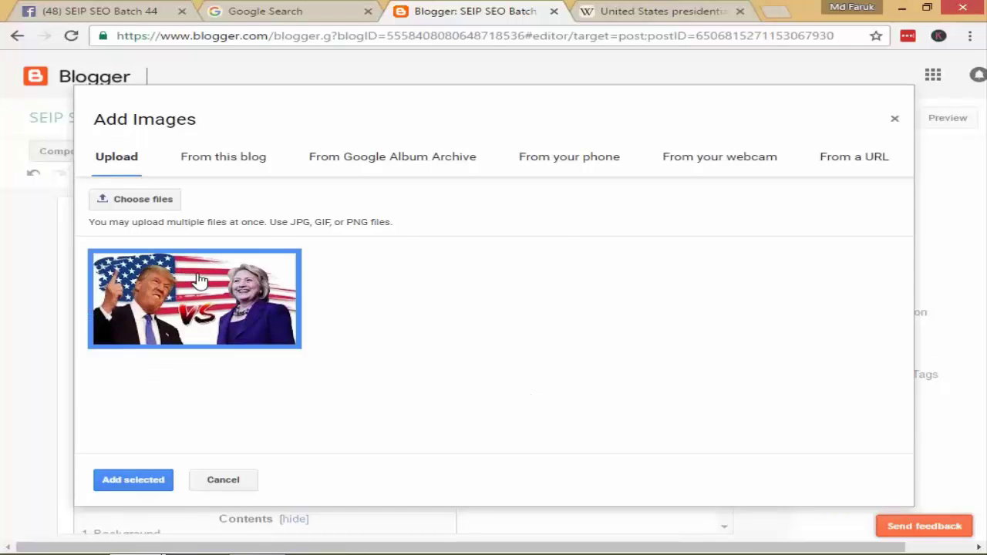
left_click(145, 479)
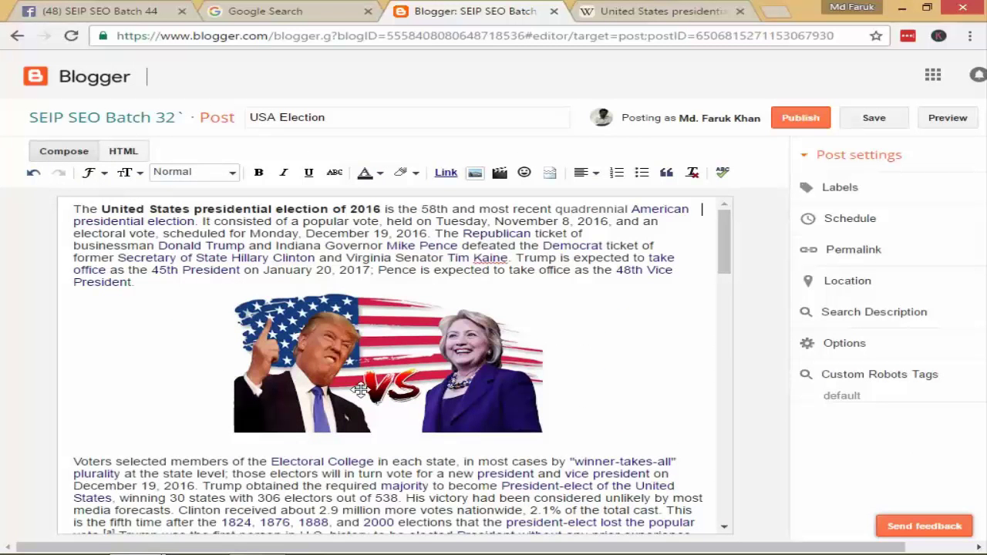
Set the size of the inserted Hillary vs Trump image to Large.
left_click(348, 388)
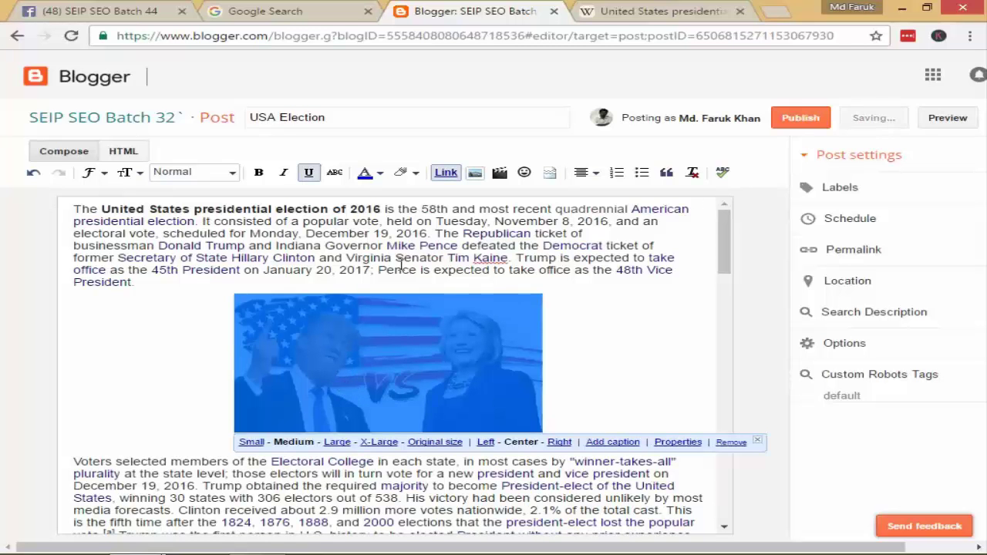
left_click(336, 442)
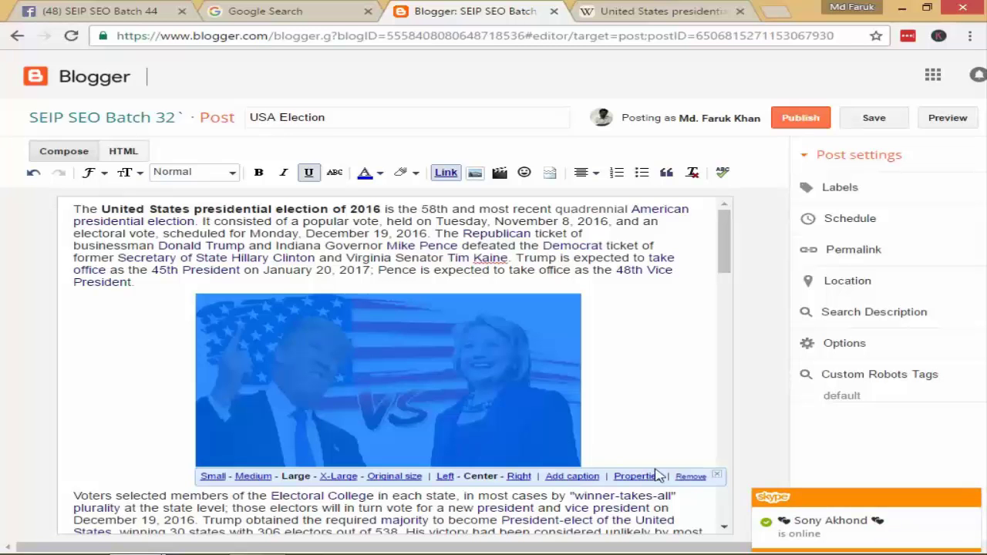
left_click(933, 484)
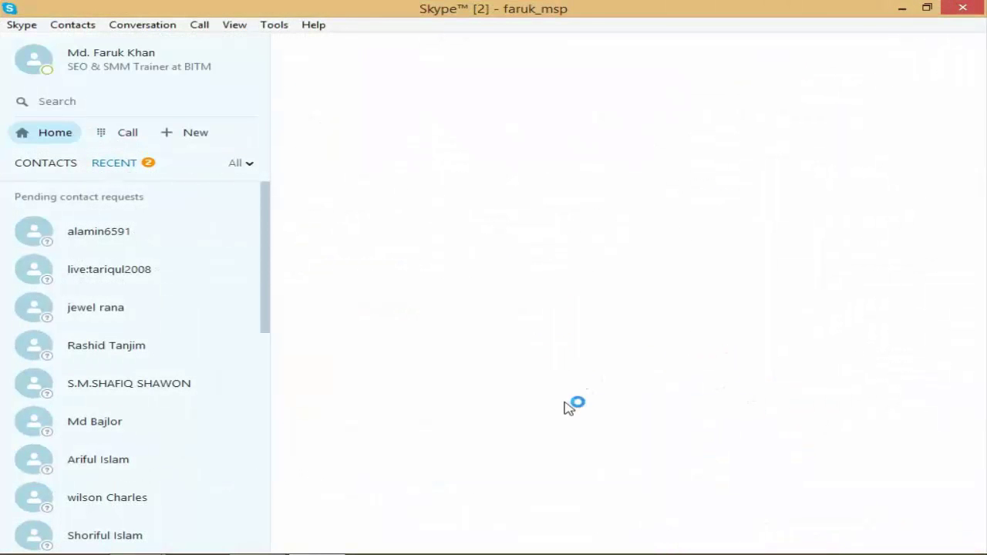
key("alt+Tab")
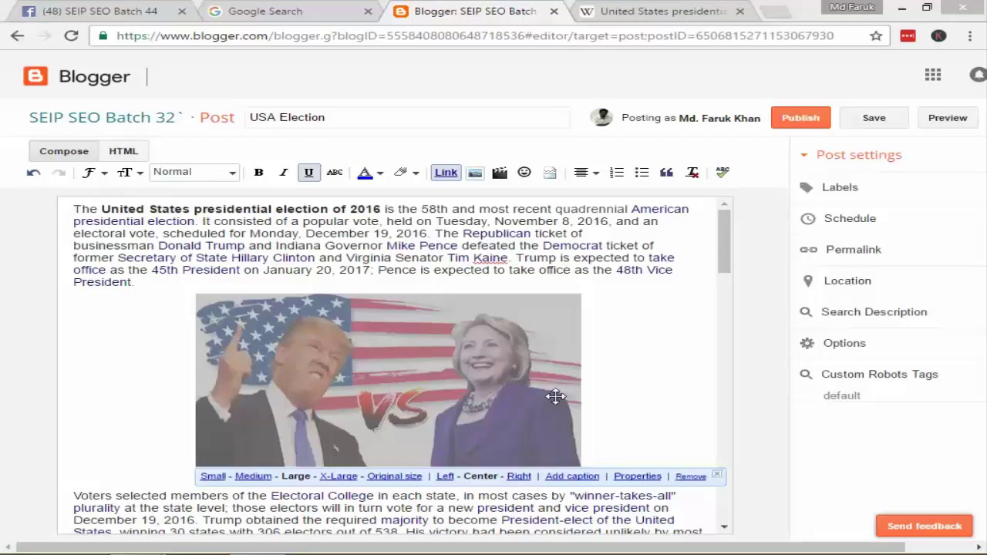
Set the image's title text to "USA Election- Hillary vs Trump" in its properties.
left_click(637, 476)
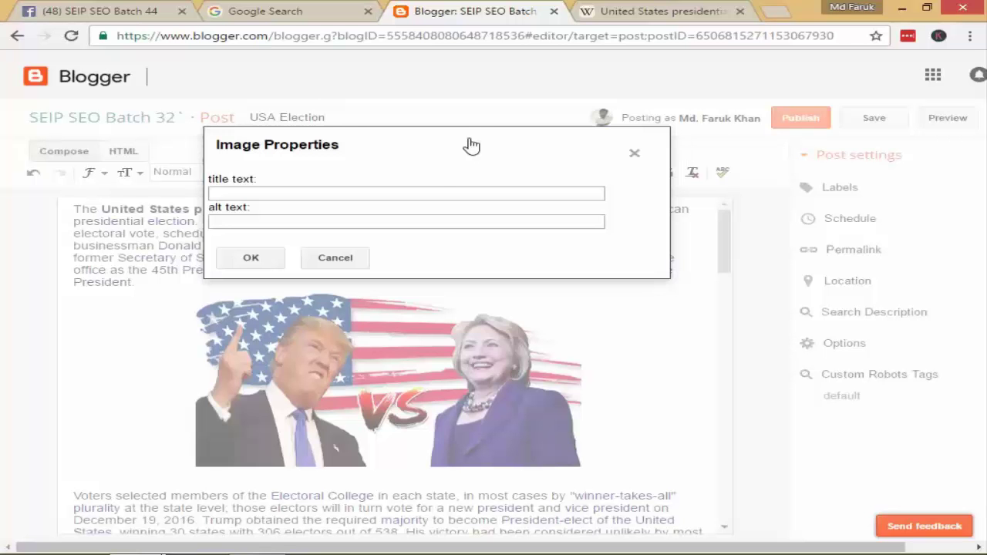
left_click(432, 189)
type("US")
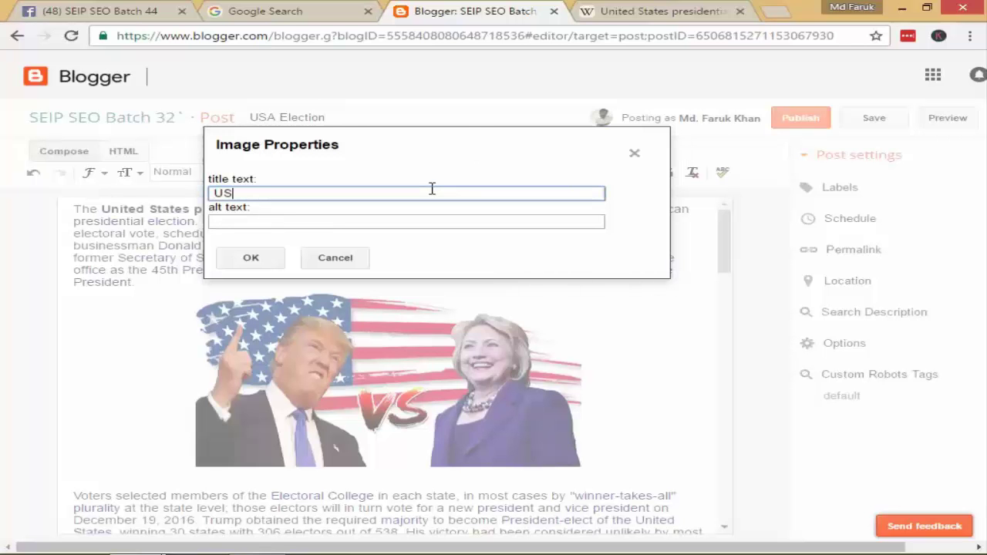
type("A Election Hillary ")
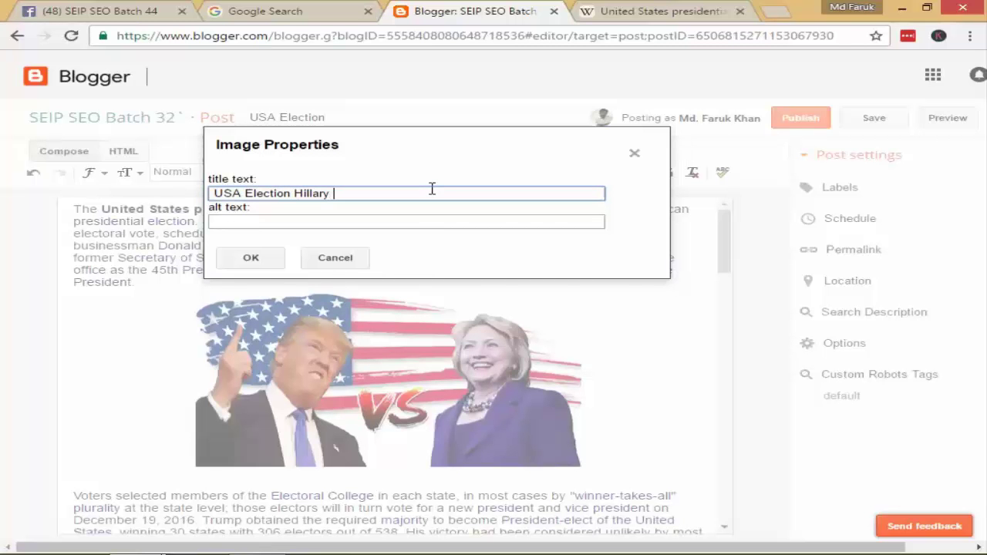
type("vs Trump")
left_click(291, 193)
type("-")
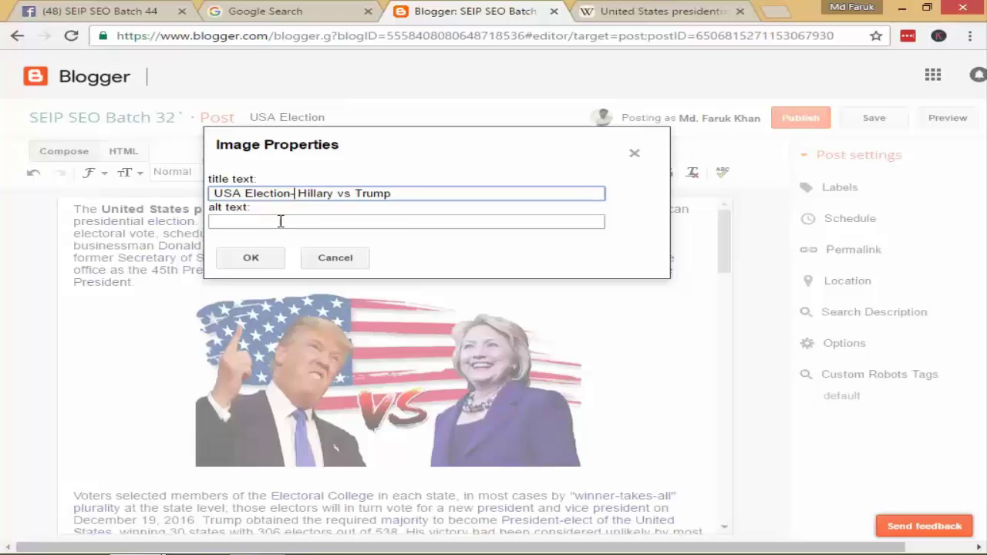
Check the image's file name on the Desktop, set the alt text to "hillary vs trump" and apply the image properties.
left_click(279, 222)
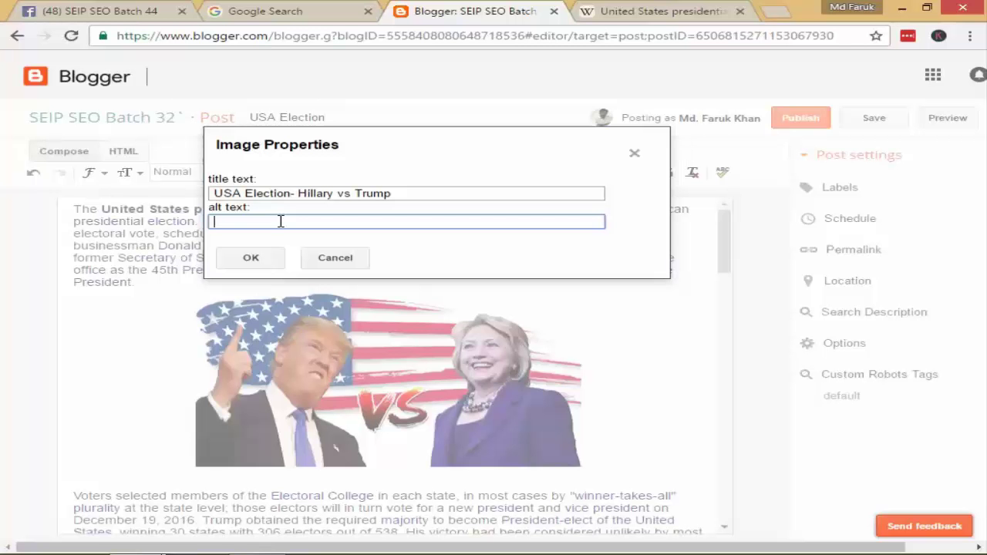
key("alt+Tab")
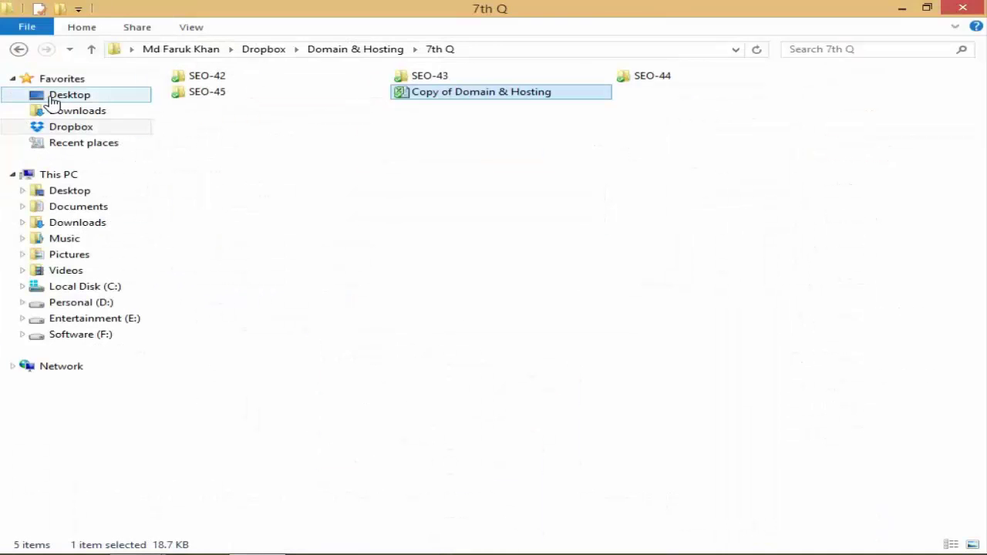
left_click(53, 97)
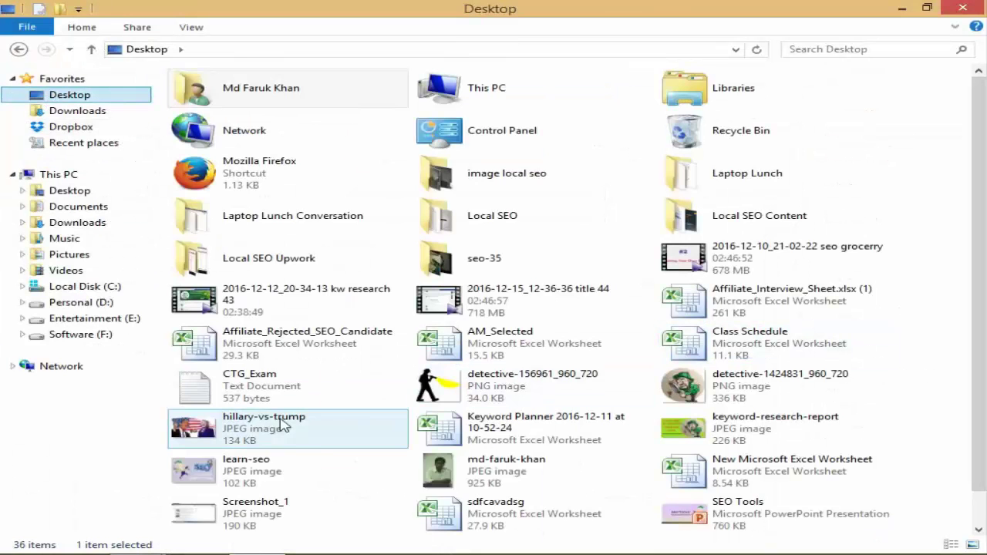
mouse_move(283, 425)
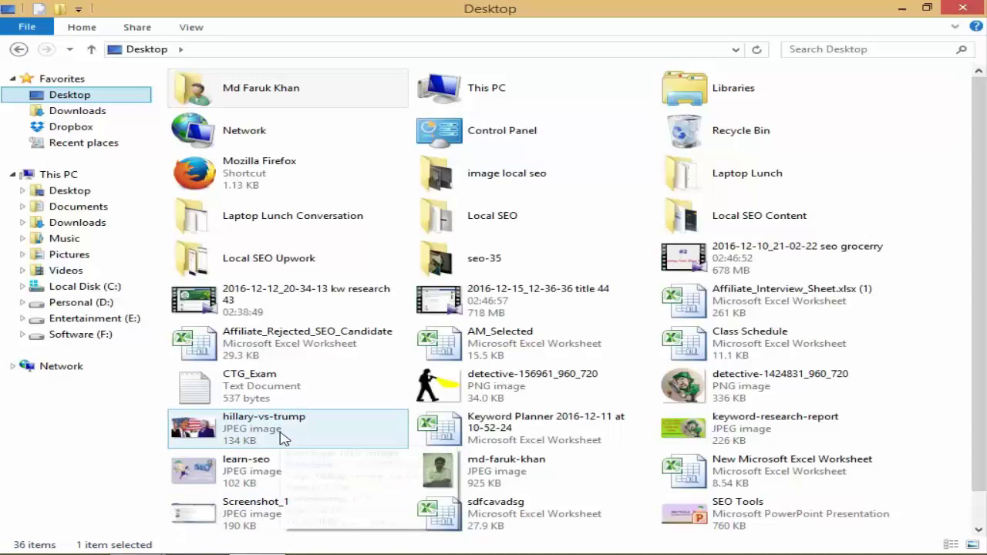
left_click(149, 552)
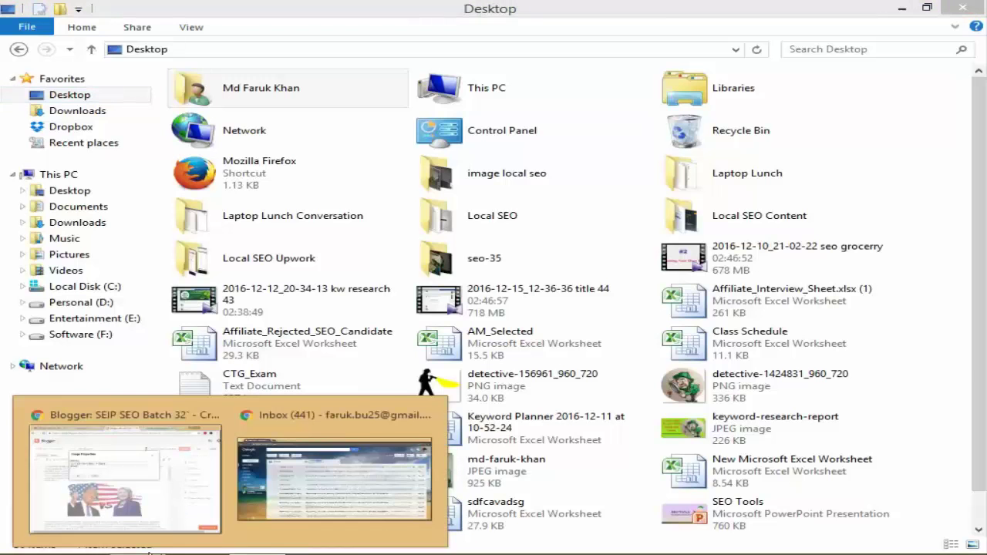
left_click(125, 470)
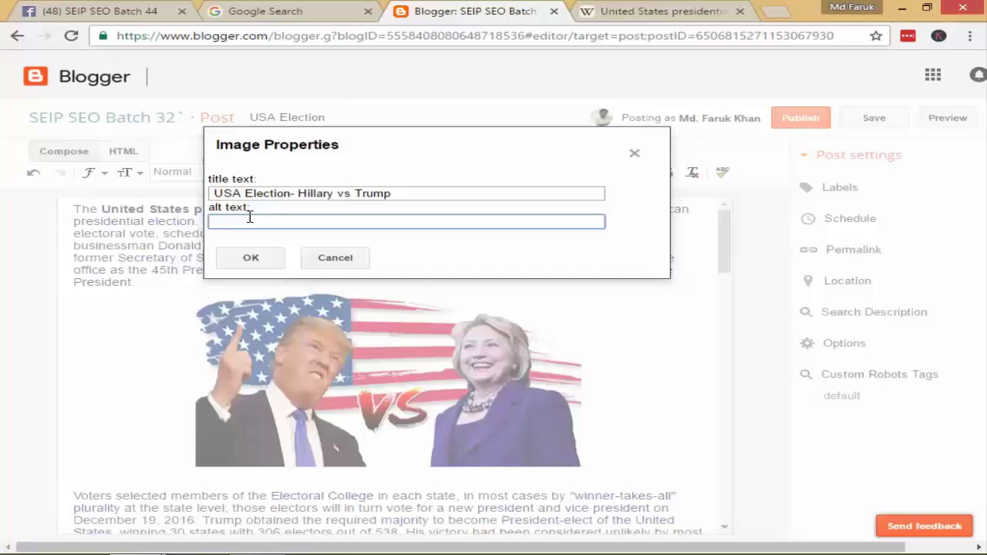
type("hillary vs trump")
left_click(250, 259)
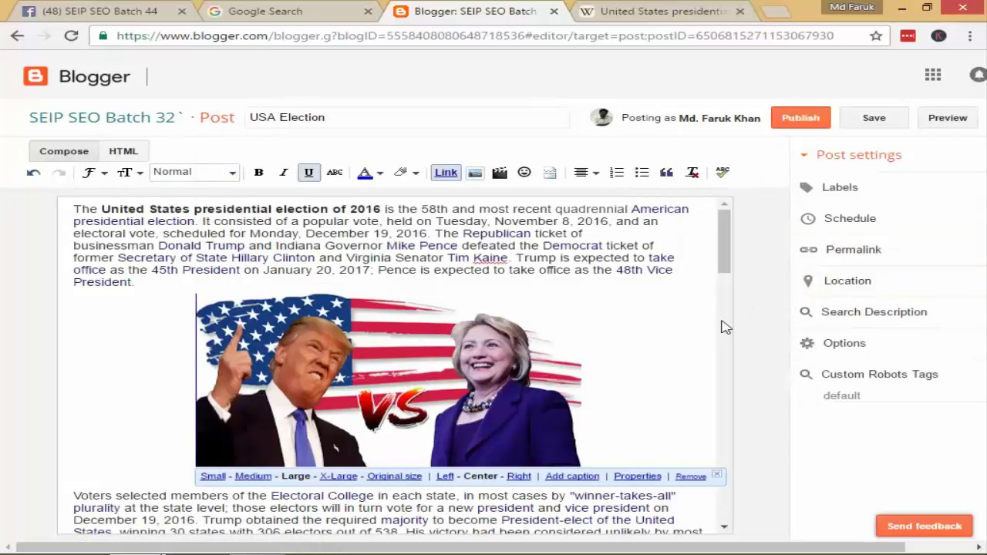
Publish the USA Election post.
left_click(687, 312)
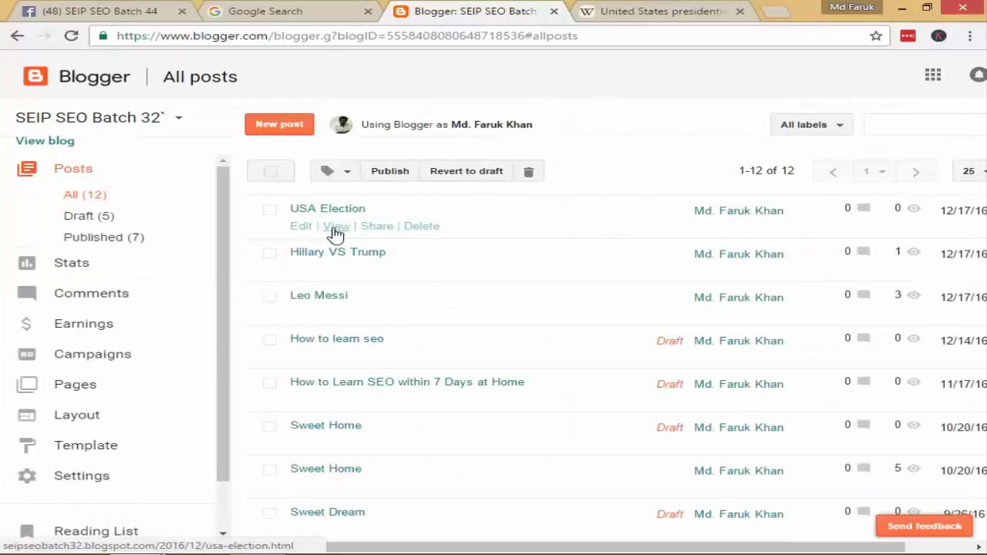
View the published USA Election post on the blog and check the title text of its Hillary vs Trump image.
left_click(338, 224)
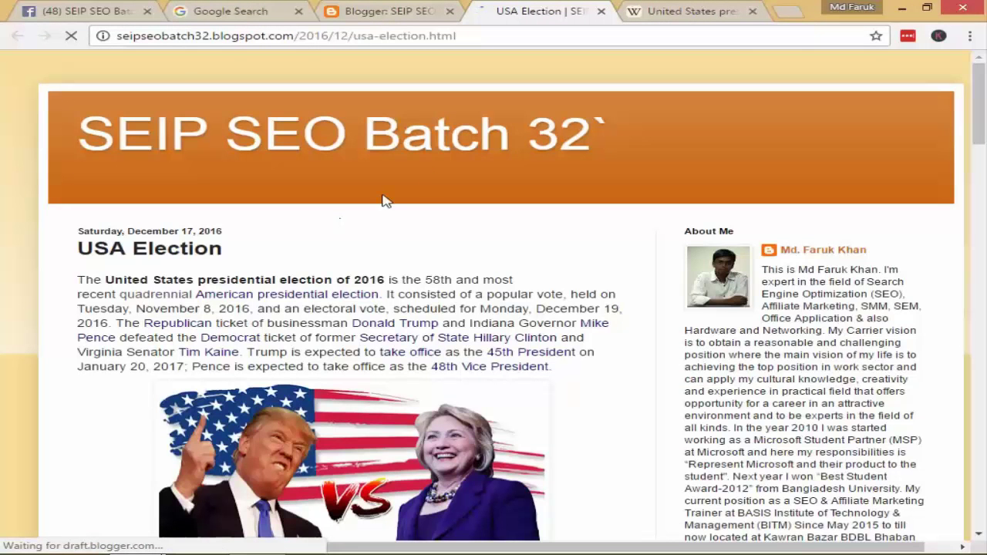
scroll(398, 263, "down", 10)
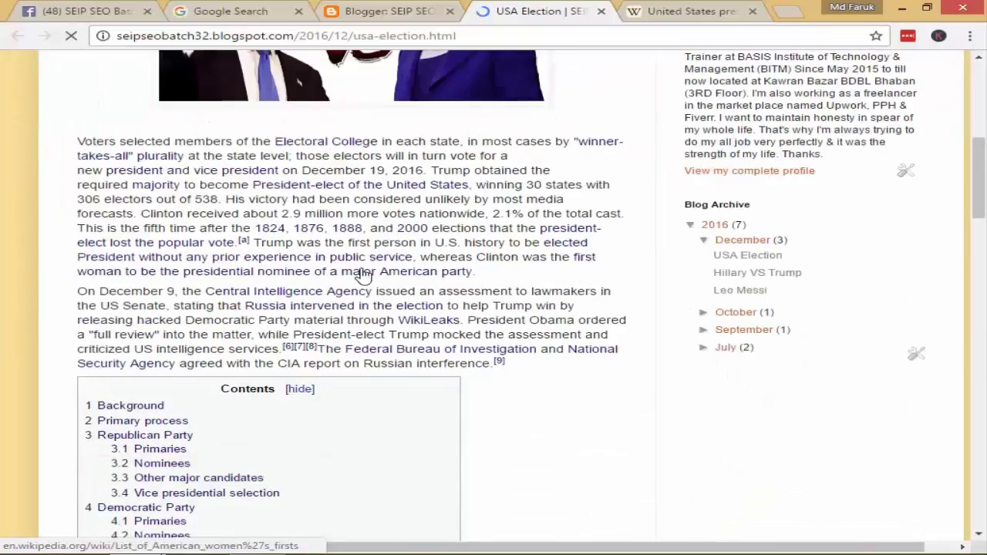
scroll(368, 277, "up", 10)
scroll(372, 250, "down", 2)
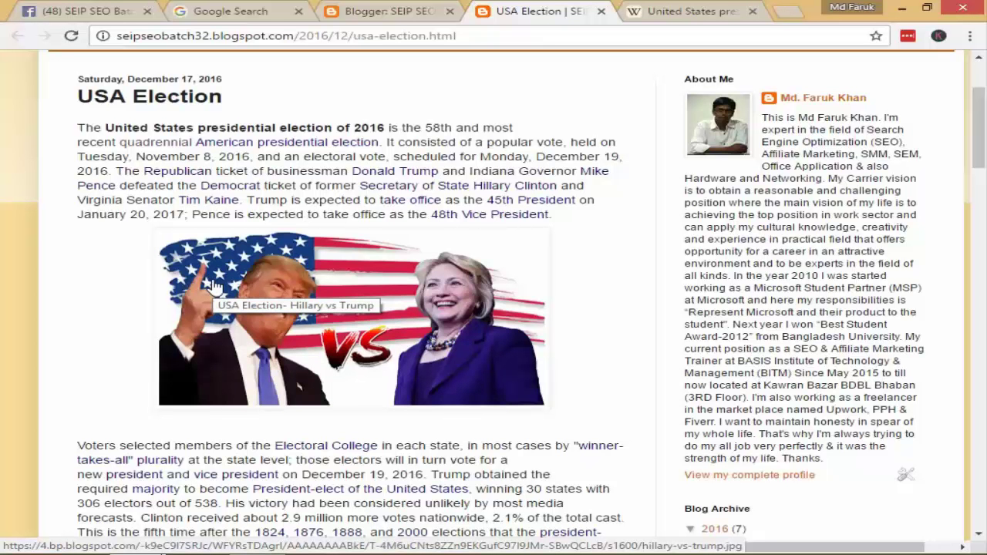
Inspect the Hillary vs Trump image's HTML in the published post to examine its alt and title attributes.
scroll(590, 194, "down", 3)
scroll(650, 151, "up", 1)
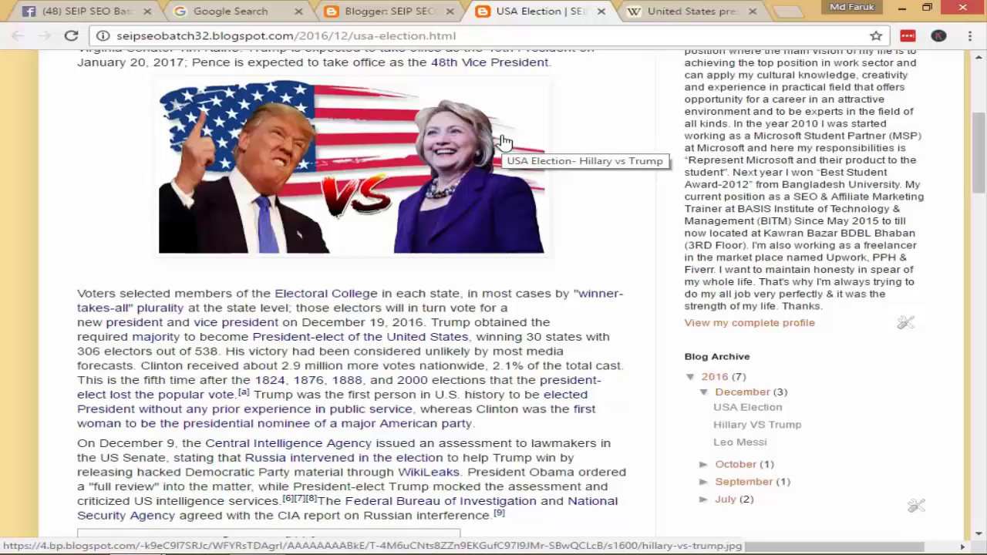
right_click(460, 130)
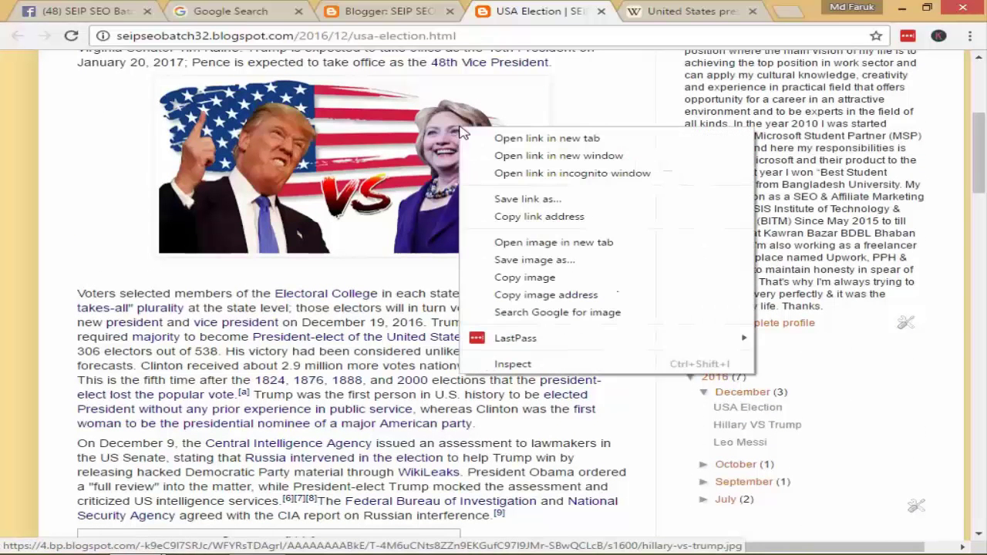
left_click(549, 366)
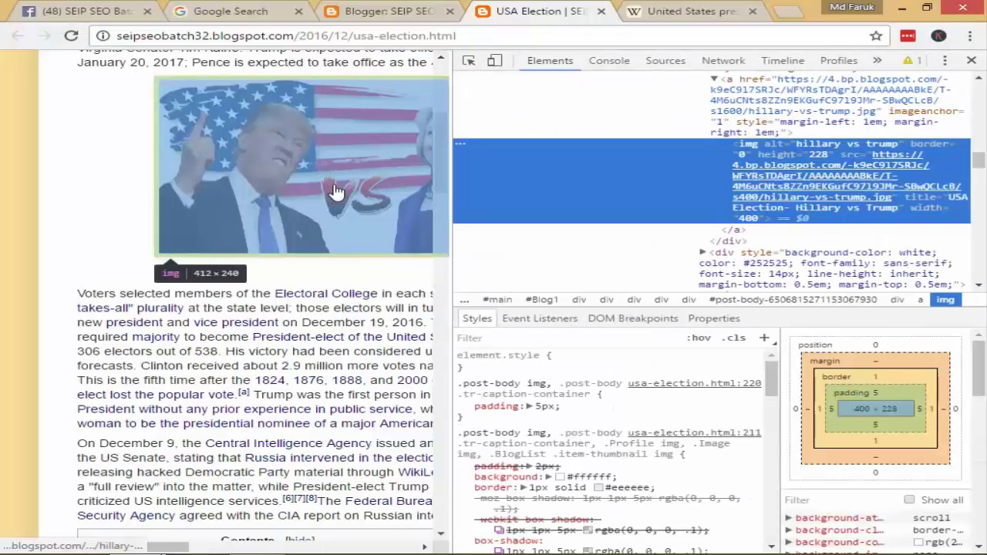